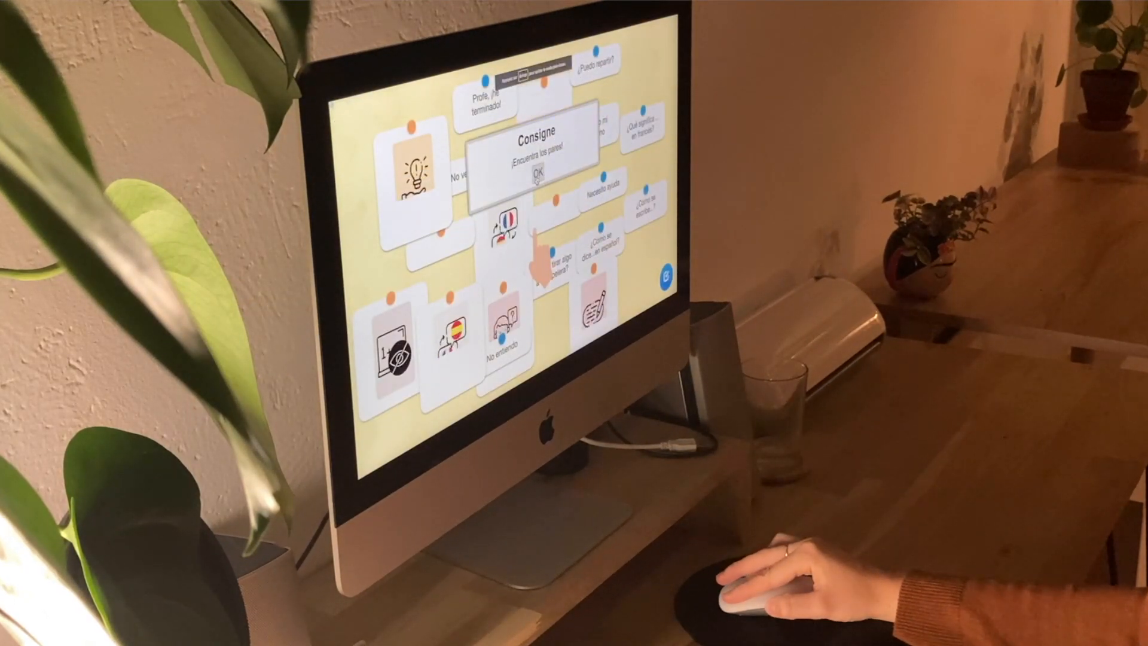
{"action": "left_click", "coordinate": [537, 173]}
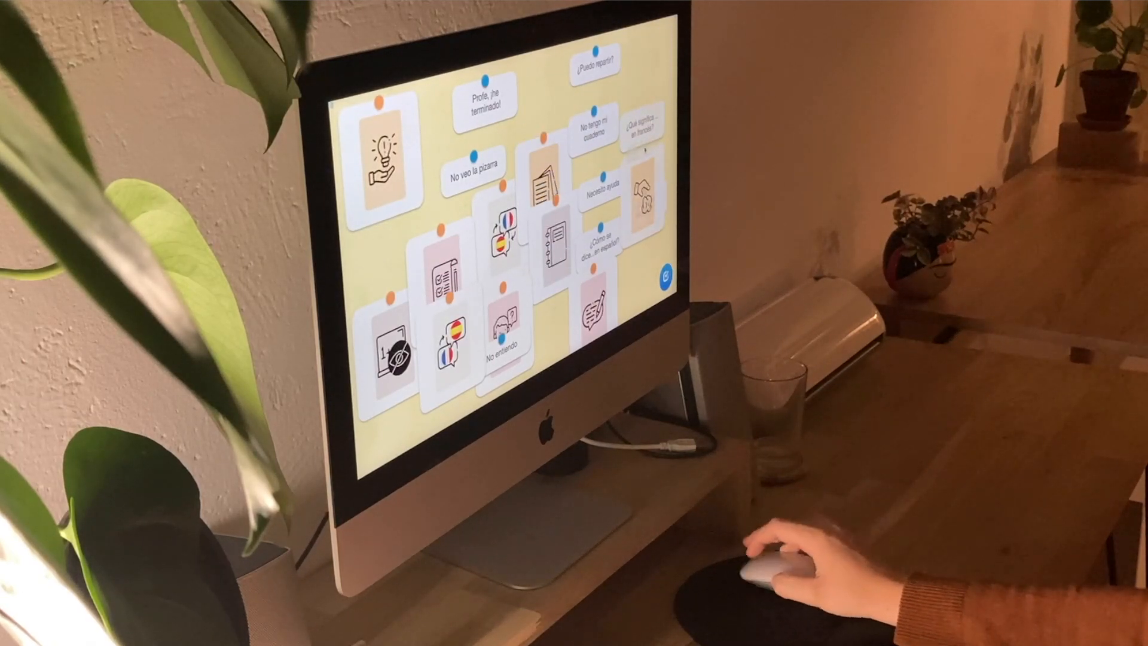
{"action": "left_click", "coordinate": [645, 207]}
{"action": "left_click_drag", "start_coordinate": [647, 266], "coordinate": [550, 325]}
{"action": "left_click_drag", "start_coordinate": [554, 242], "coordinate": [657, 51]}
{"action": "left_click_drag", "start_coordinate": [624, 136], "coordinate": [626, 268]}
{"action": "left_click_drag", "start_coordinate": [644, 209], "coordinate": [592, 316]}
{"action": "left_click_drag", "start_coordinate": [601, 261], "coordinate": [653, 223]}
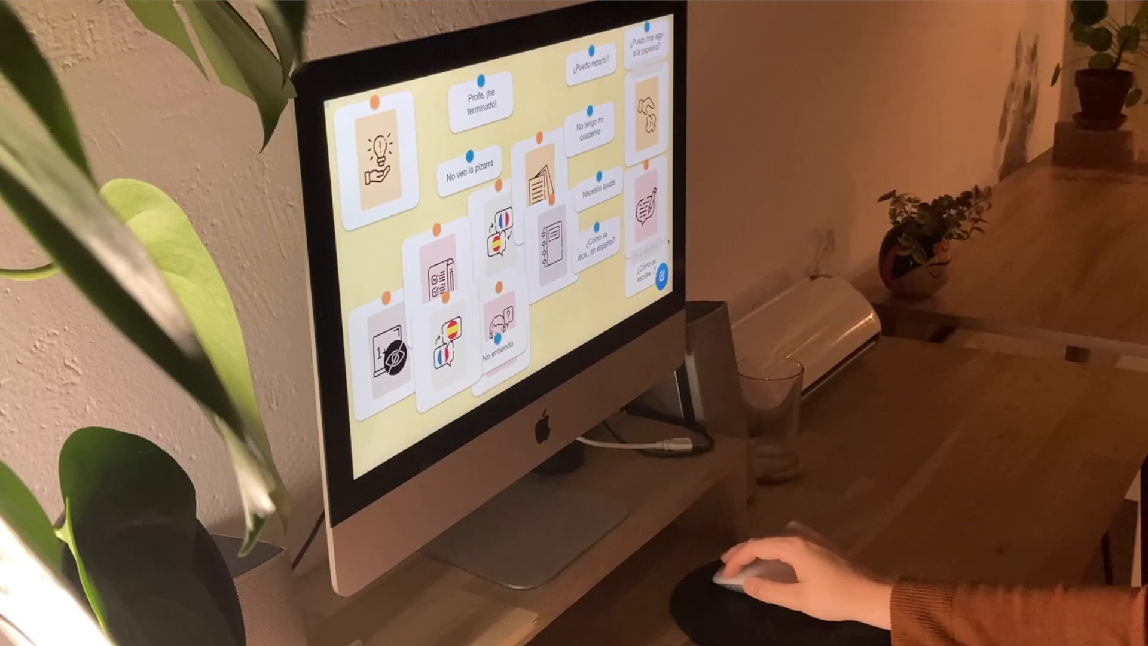
{"action": "left_click_drag", "start_coordinate": [640, 276], "coordinate": [574, 321]}
{"action": "left_click_drag", "start_coordinate": [497, 350], "coordinate": [606, 119]}
{"action": "left_click_drag", "start_coordinate": [545, 180], "coordinate": [492, 184]}
{"action": "left_click_drag", "start_coordinate": [575, 73], "coordinate": [539, 328]}
{"action": "left_click_drag", "start_coordinate": [600, 202], "coordinate": [497, 394]}
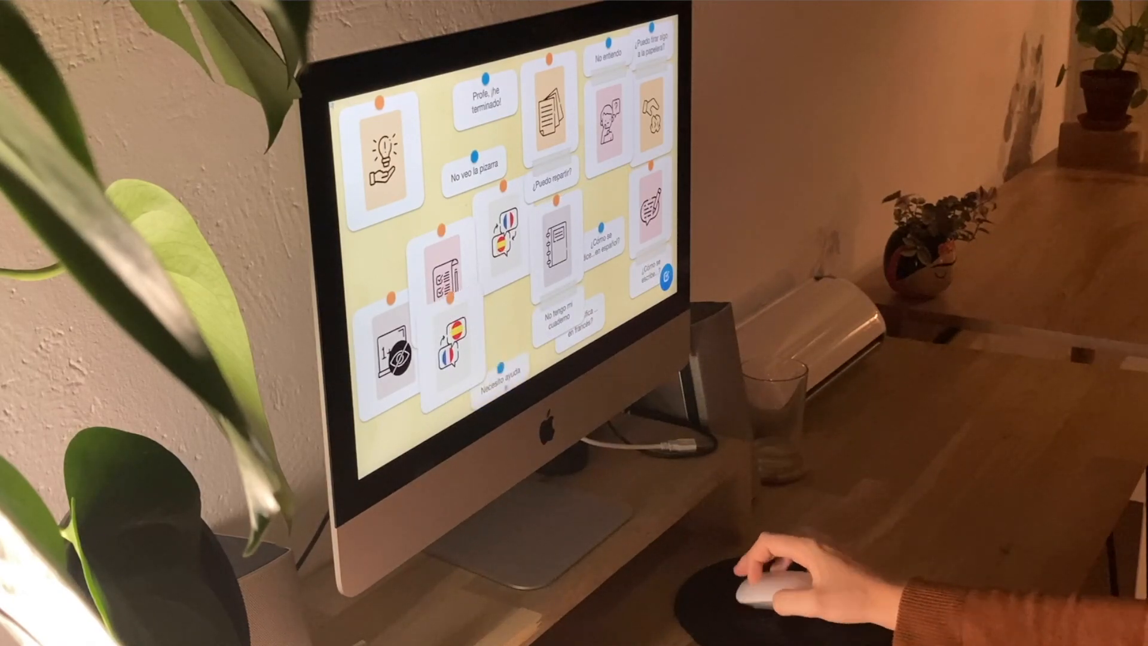
{"action": "left_click_drag", "start_coordinate": [603, 247], "coordinate": [508, 359]}
{"action": "left_click_drag", "start_coordinate": [588, 321], "coordinate": [524, 352]}
{"action": "left_click_drag", "start_coordinate": [557, 268], "coordinate": [605, 253]}
{"action": "left_click_drag", "start_coordinate": [549, 110], "coordinate": [558, 107]}
{"action": "left_click_drag", "start_coordinate": [504, 234], "coordinate": [555, 248]}
{"action": "left_click_drag", "start_coordinate": [529, 338], "coordinate": [565, 306]}
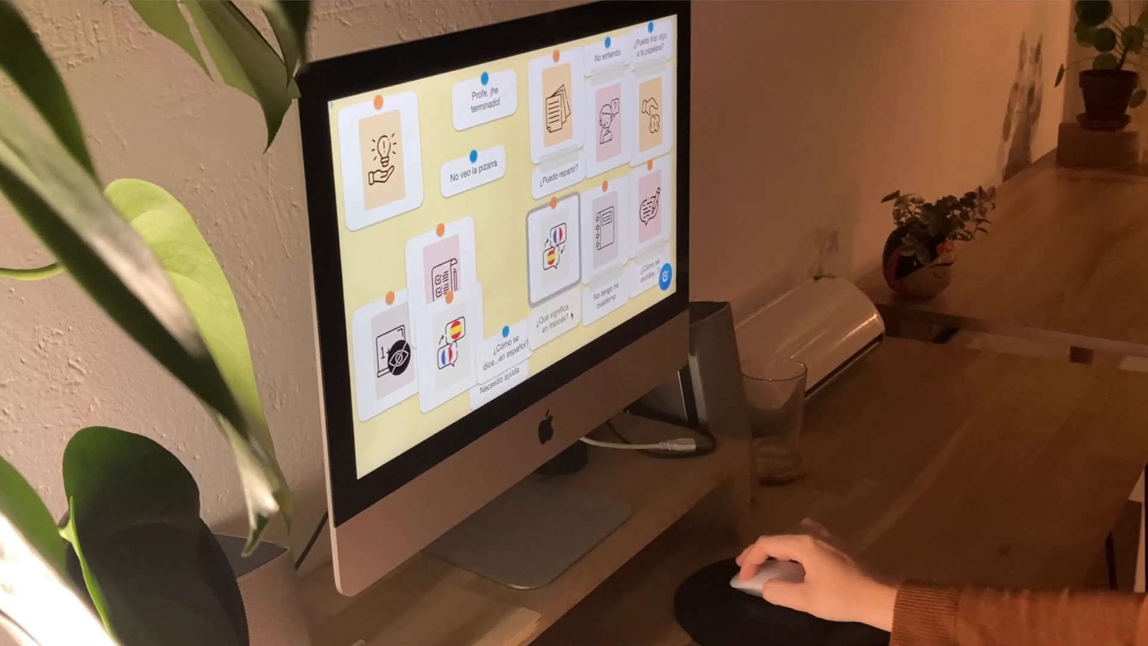
{"action": "left_click_drag", "start_coordinate": [514, 353], "coordinate": [465, 367]}
{"action": "left_click_drag", "start_coordinate": [465, 238], "coordinate": [521, 209]}
{"action": "left_click_drag", "start_coordinate": [480, 101], "coordinate": [504, 321]}
{"action": "left_click_drag", "start_coordinate": [387, 343], "coordinate": [472, 237]}
{"action": "left_click_drag", "start_coordinate": [469, 170], "coordinate": [456, 106]}
{"action": "left_click_drag", "start_coordinate": [510, 375], "coordinate": [402, 230]}
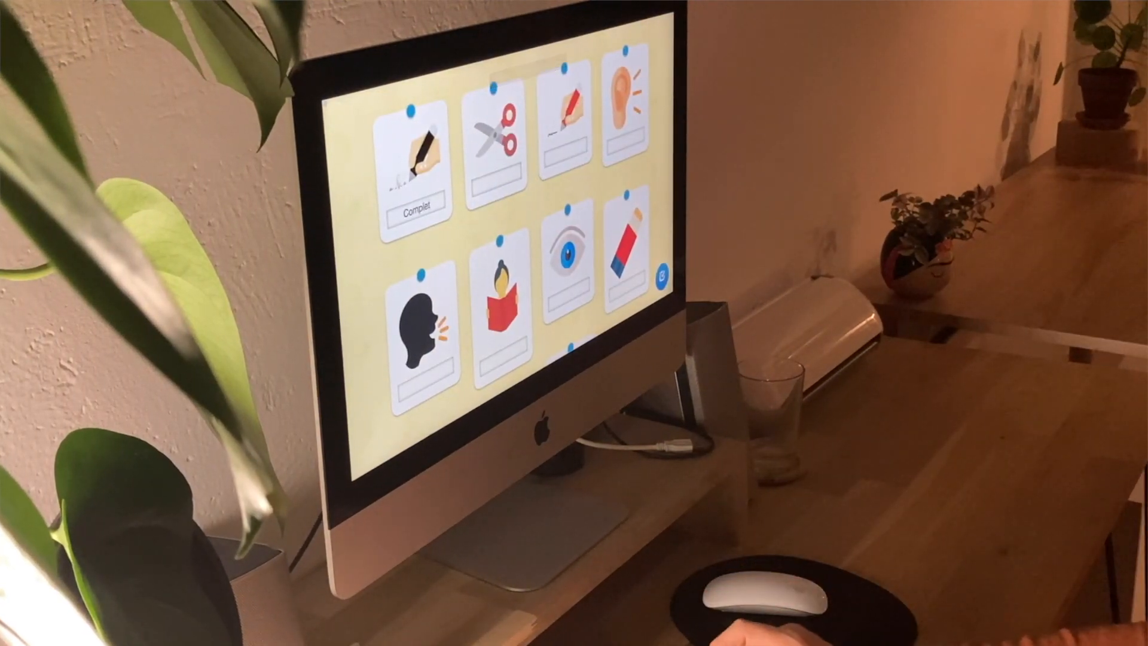
{"action": "type", "text": "ar"}
{"action": "key", "text": "Tab"}
{"action": "type", "text": "Cortar"}
{"action": "key", "text": "Tab"}
{"action": "type", "text": "Escribir"}
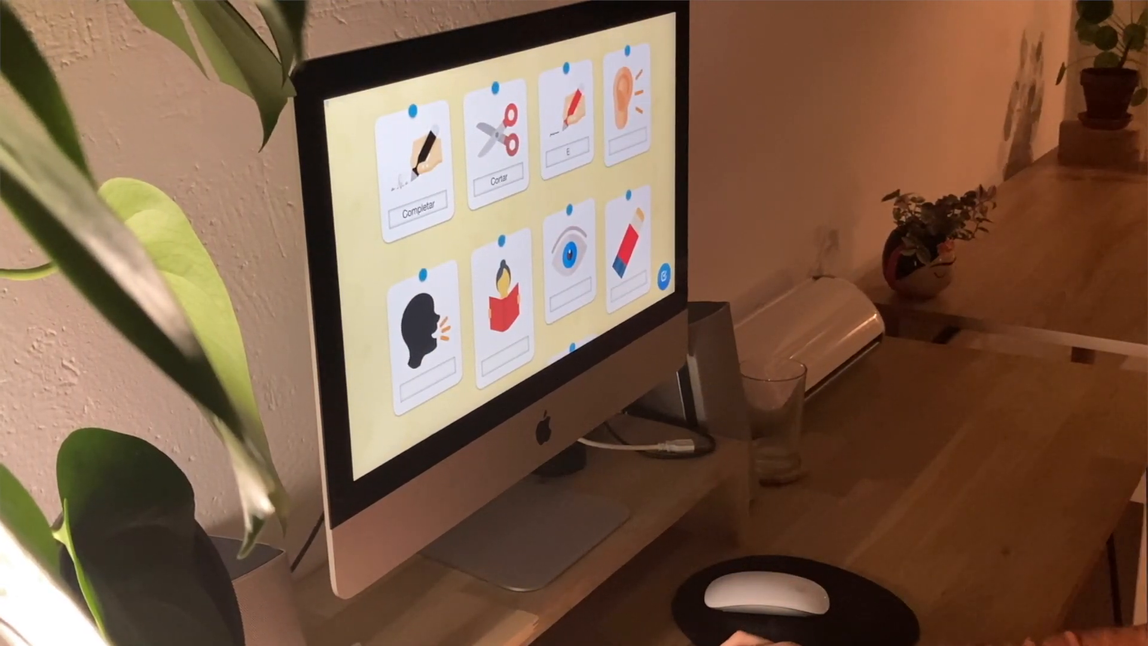
{"action": "key", "text": "Tab"}
{"action": "type", "text": "Escuchar"}
{"action": "key", "text": "Tab"}
{"action": "type", "text": "Hablar"}
{"action": "key", "text": "Tab"}
{"action": "type", "text": "Leer"}
{"action": "key", "text": "Tab"}
{"action": "type", "text": "ObservarPegar"}
{"action": "key", "text": "Tab"}
{"action": "type", "text": "Relacionar"}
{"action": "key", "text": "Tab"}
{"action": "type", "text": "Repetir"}
{"action": "key", "text": "Tab"}
{"action": "type", "text": "Rodear"}
{"action": "key", "text": "Tab"}
{"action": "type", "text": "Subrayar"}
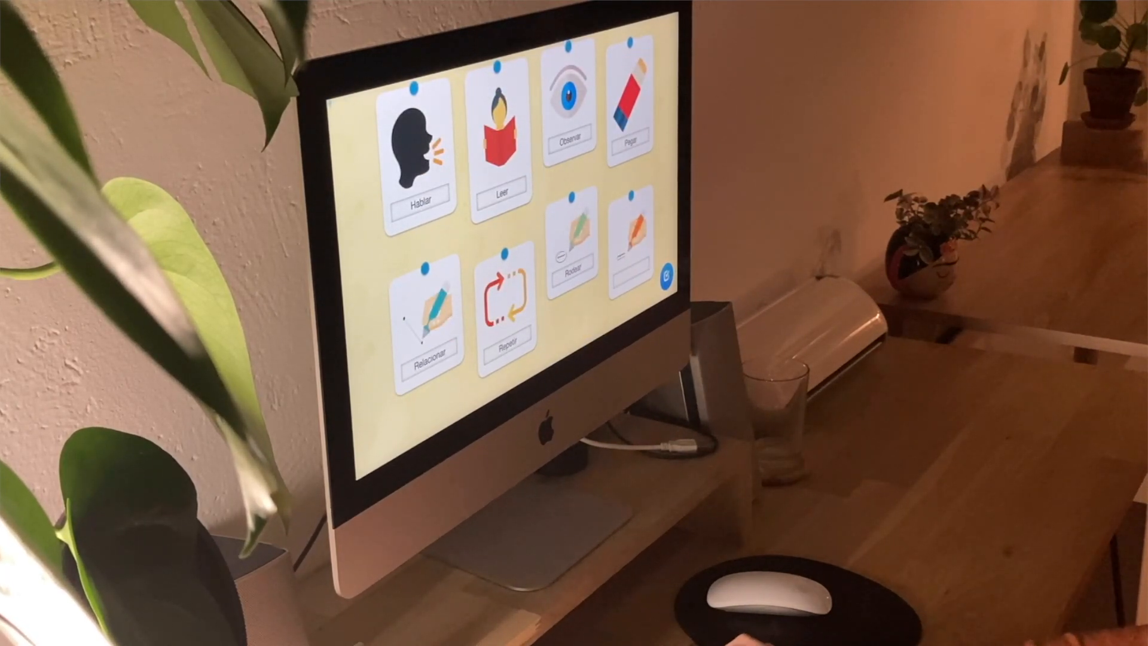
{"action": "scroll", "coordinate": [502, 239], "scroll_direction": "up", "scroll_amount": 5}
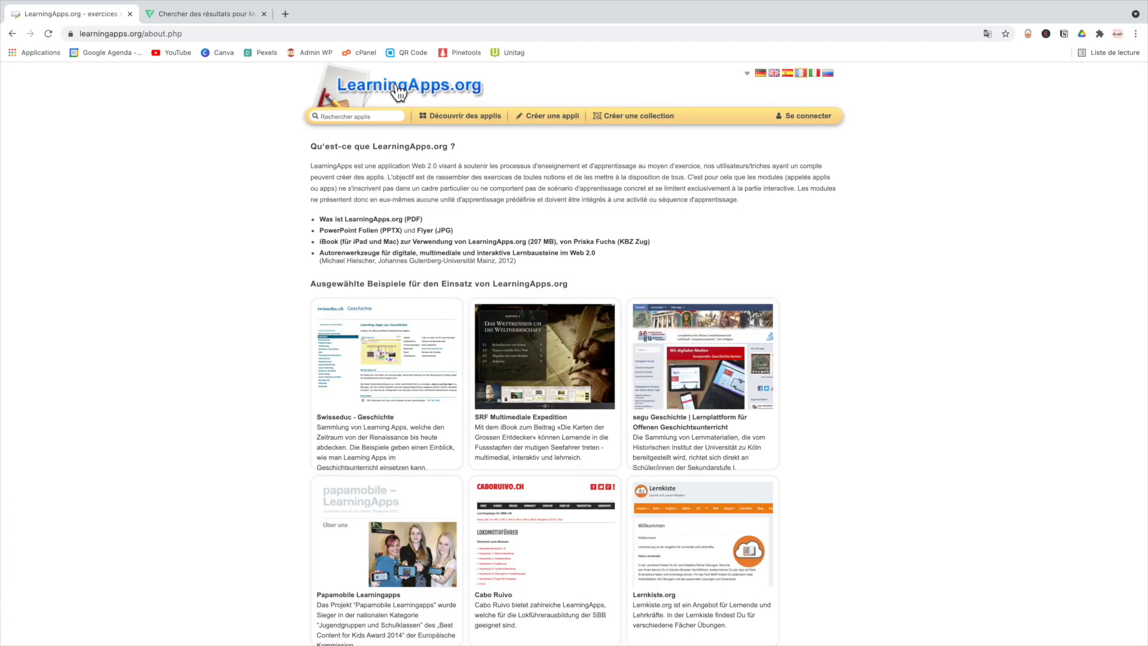
Go to the LearningApps home page, read through the tutorial as far as the sign-in explanation and close it
{"action": "left_click", "coordinate": [398, 91]}
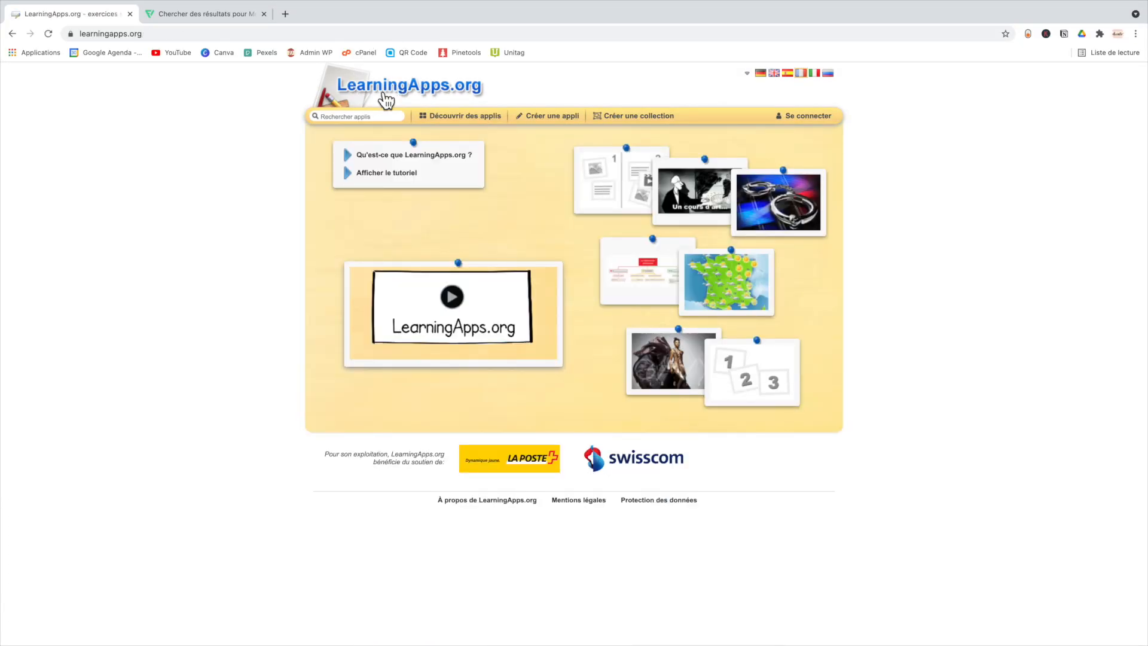
{"action": "left_click", "coordinate": [389, 183]}
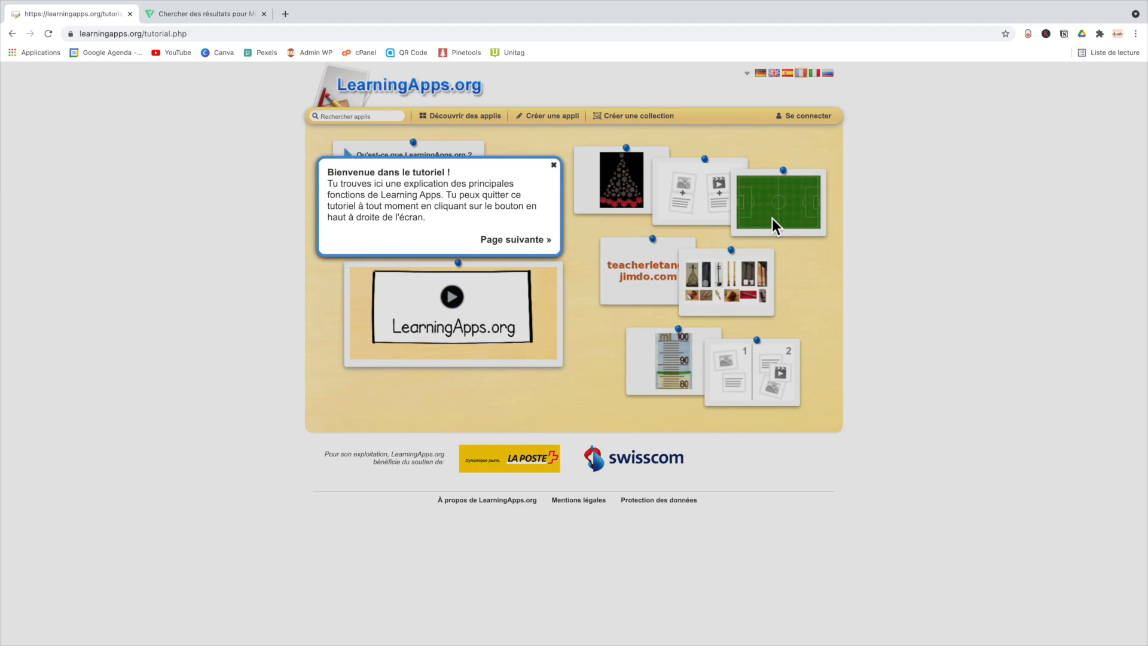
{"action": "left_click", "coordinate": [561, 168]}
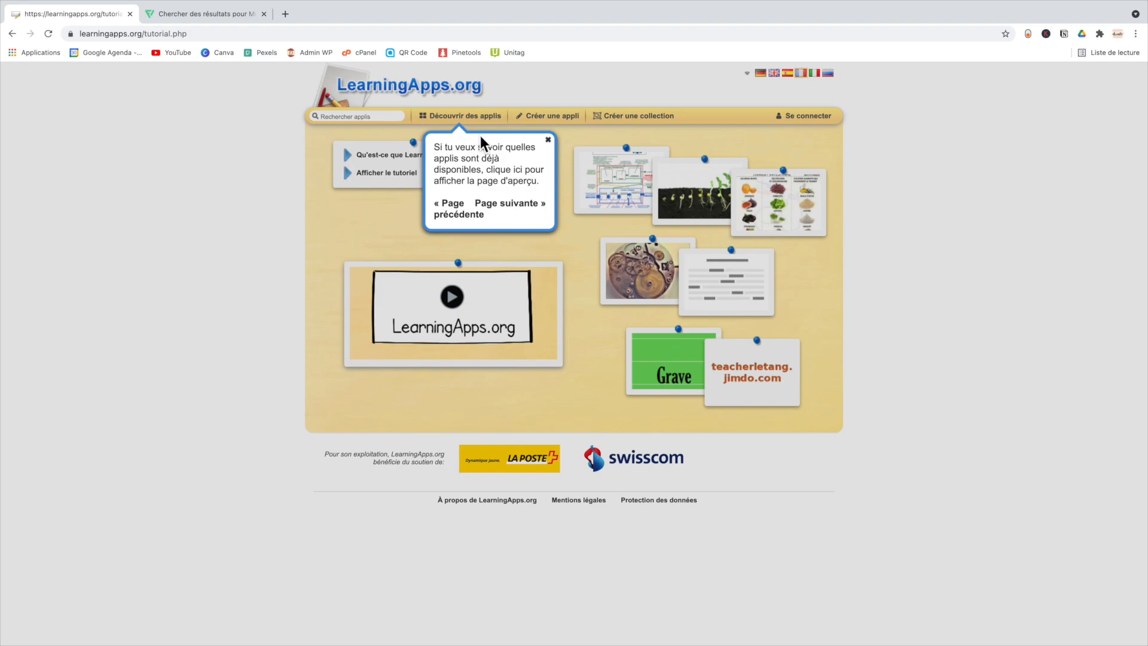
{"action": "left_click", "coordinate": [511, 202]}
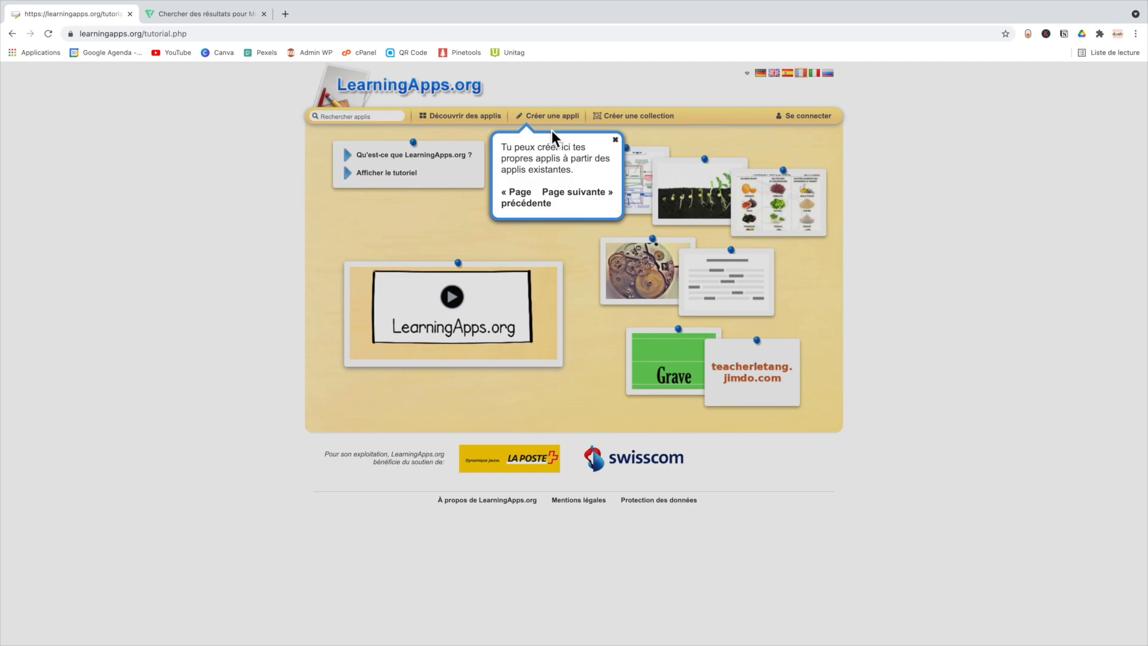
{"action": "left_click", "coordinate": [596, 202]}
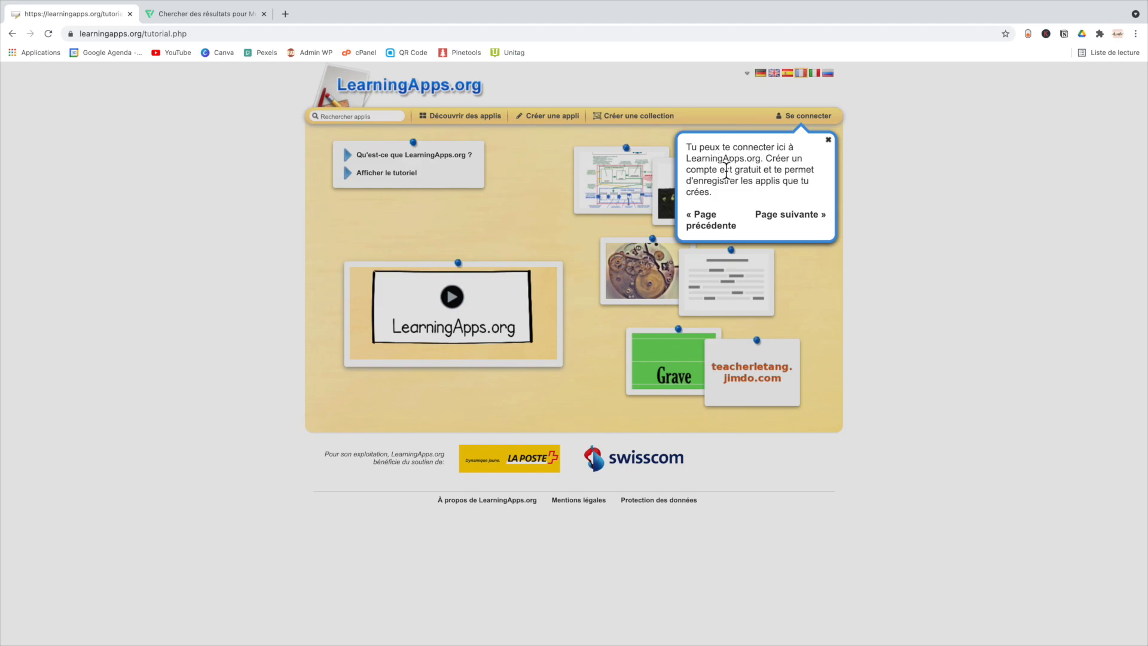
{"action": "left_click", "coordinate": [828, 140]}
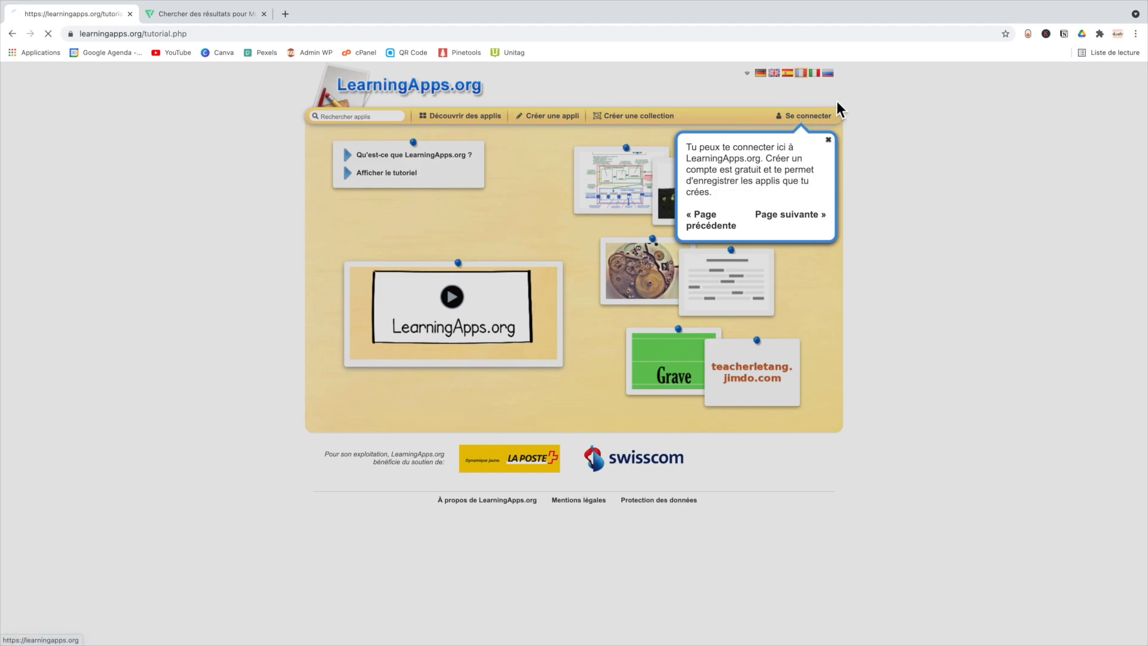
Sign in with the saved account credentials and look at the existing app and folder options in My Stuff
{"action": "left_click", "coordinate": [819, 123]}
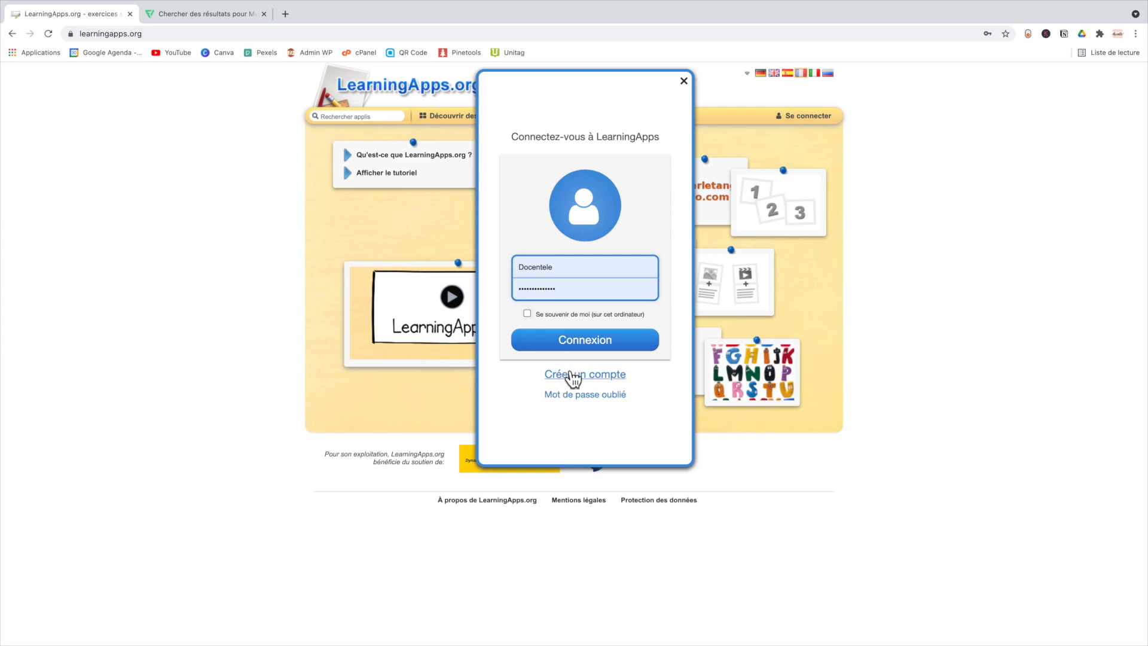
{"action": "left_click", "coordinate": [612, 381]}
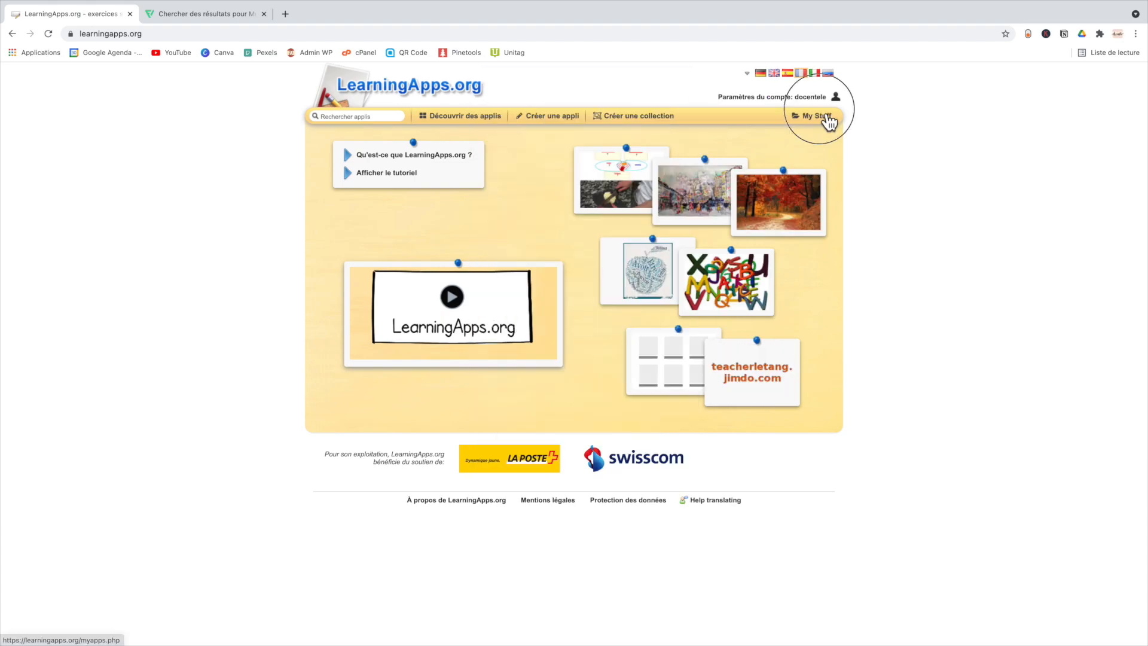
{"action": "left_click", "coordinate": [829, 117]}
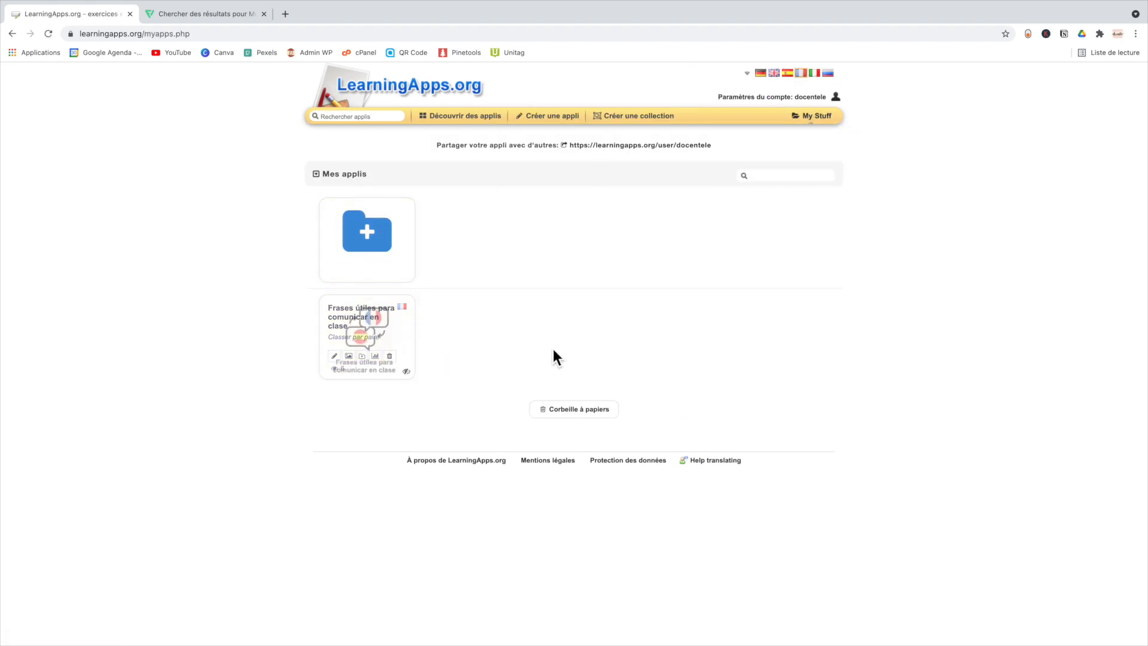
{"action": "mouse_move", "coordinate": [372, 349]}
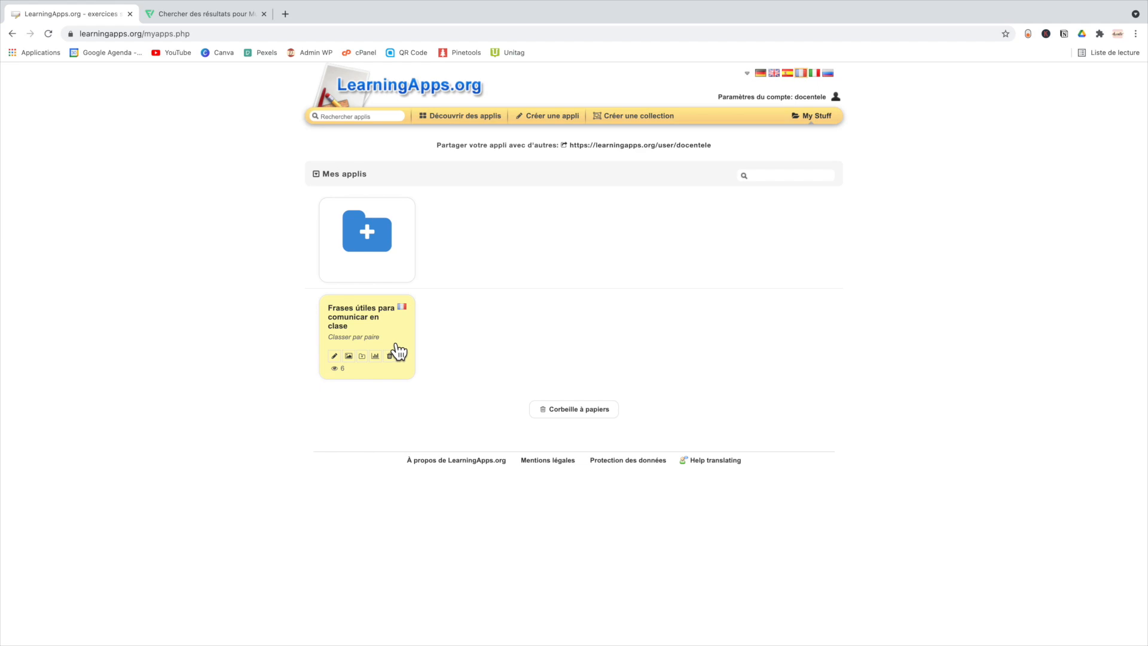
{"action": "mouse_move", "coordinate": [369, 230]}
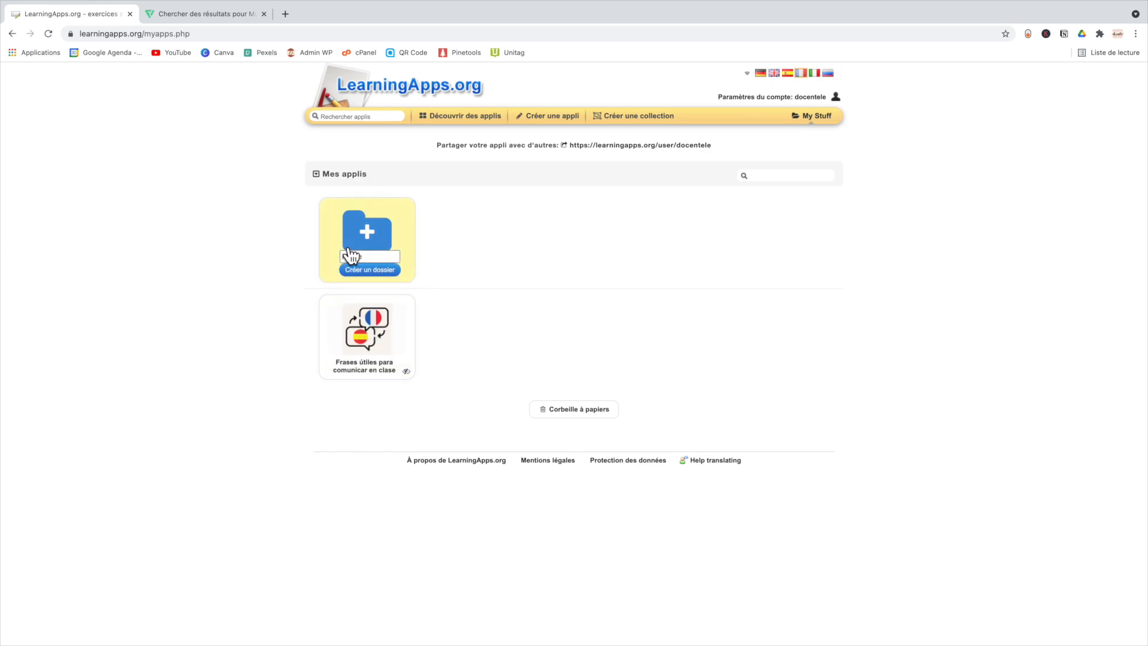
Browse the templates for creating an app and preview Classer par paire, displaying the instruction of its first example again
{"action": "left_click", "coordinate": [549, 119]}
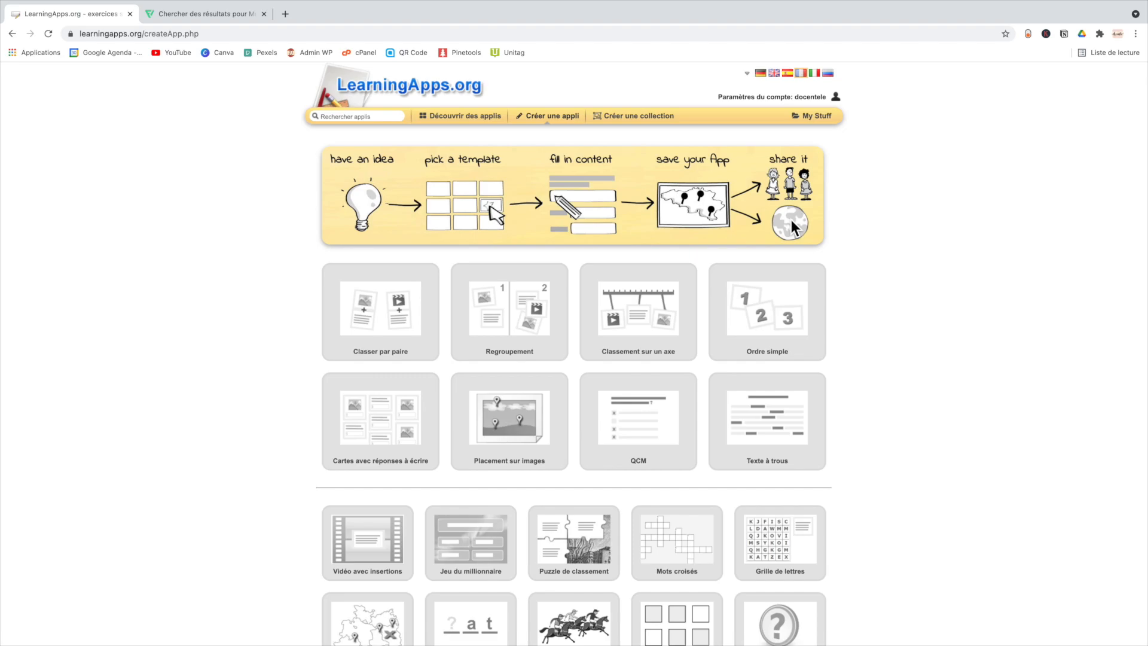
{"action": "scroll", "coordinate": [981, 369], "scroll_direction": "down", "scroll_amount": 3}
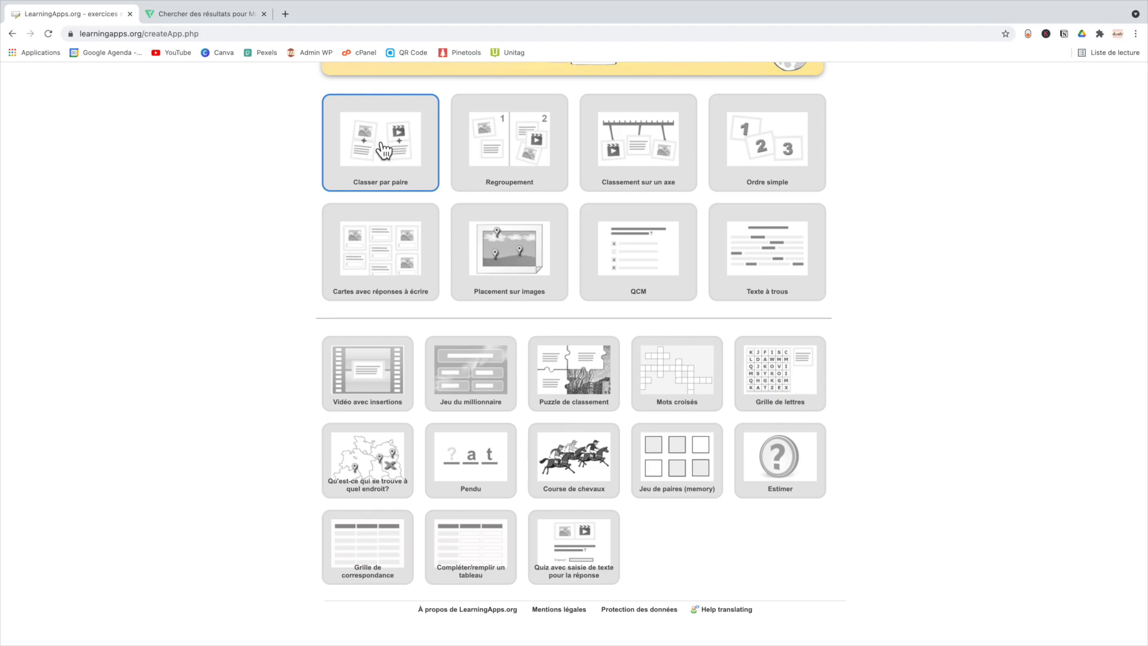
{"action": "left_click", "coordinate": [393, 163]}
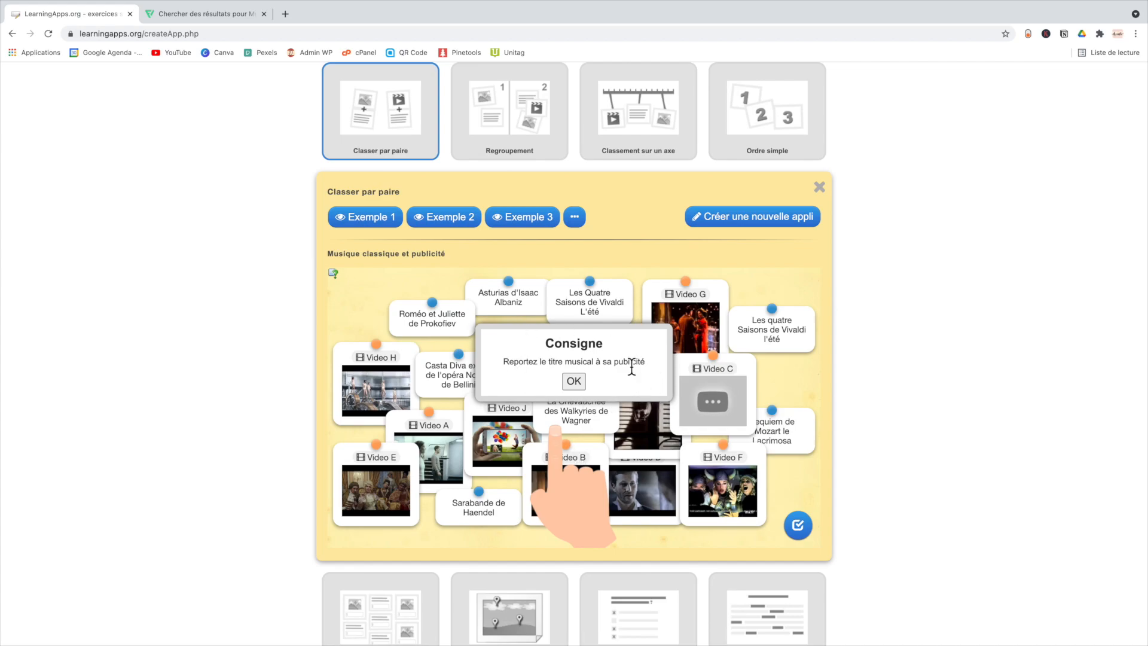
{"action": "left_click", "coordinate": [574, 383]}
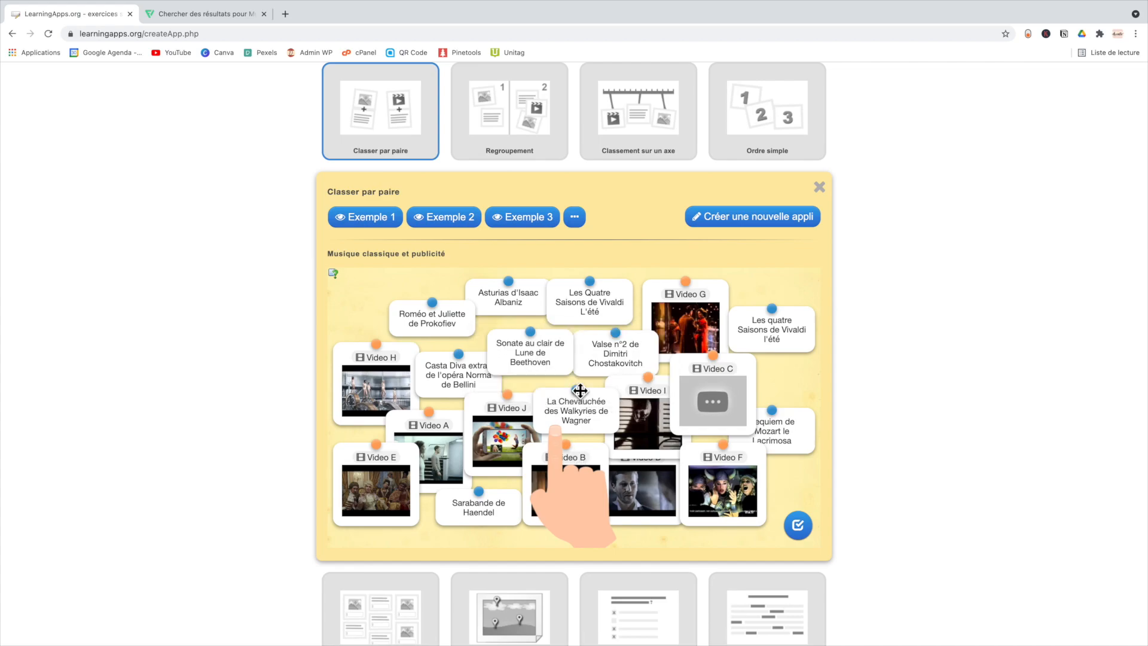
{"action": "left_click", "coordinate": [333, 274]}
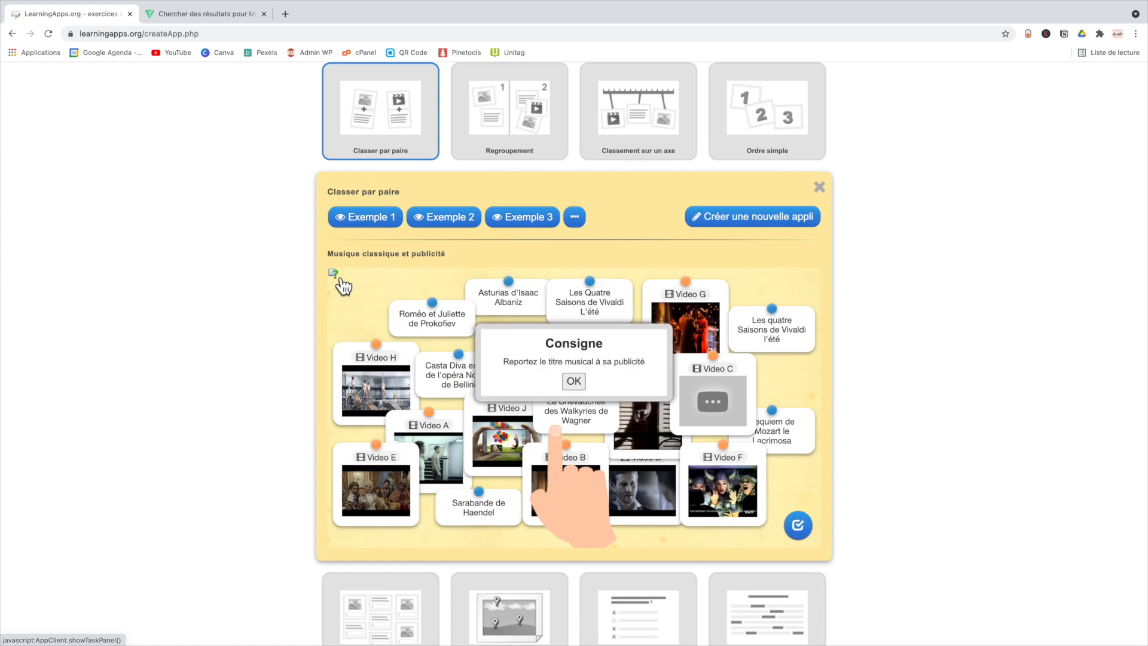
{"action": "left_click", "coordinate": [573, 381]}
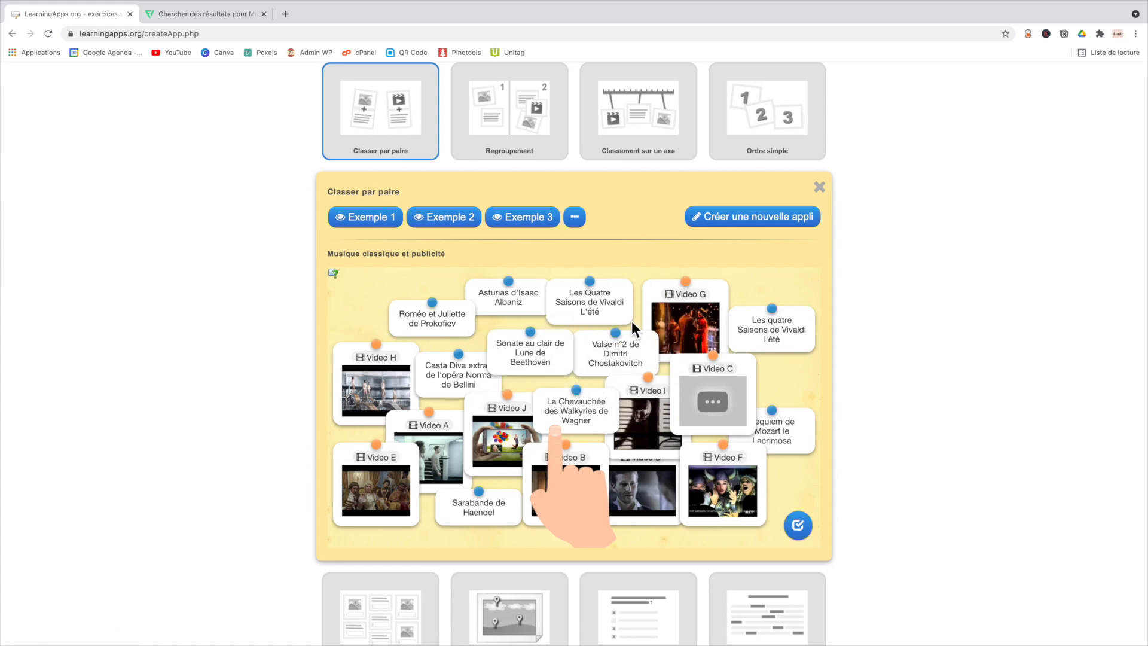
Pair Video G with "Valse n°2 de Dimitri Chostakovitch" and Video C with "Les quatre Saisons de Vivaldi l'été", and check the answers
{"action": "left_click_drag", "start_coordinate": [678, 325], "coordinate": [589, 341]}
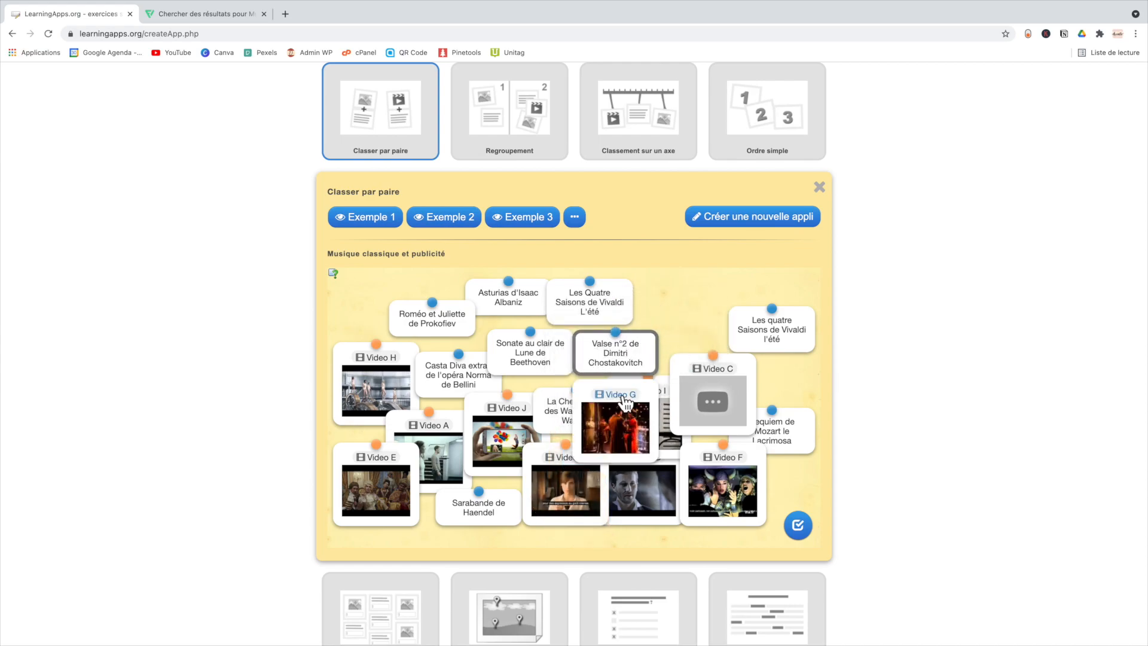
{"action": "left_click_drag", "start_coordinate": [774, 411], "coordinate": [778, 392]}
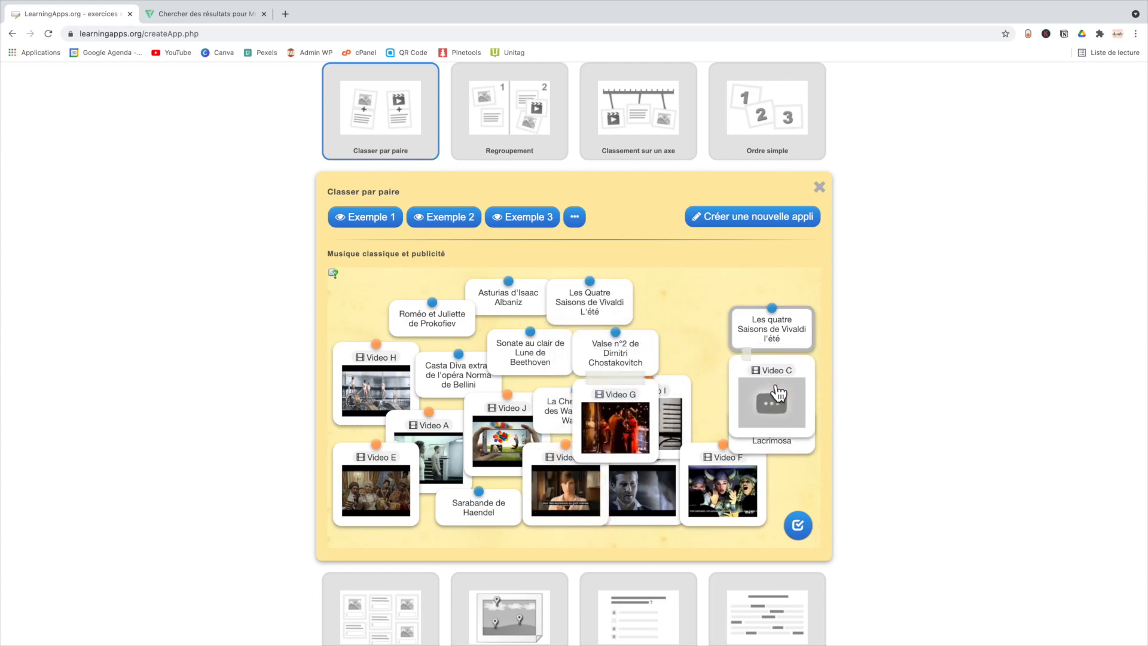
{"action": "left_click_drag", "start_coordinate": [751, 342], "coordinate": [752, 305]}
{"action": "left_click_drag", "start_coordinate": [654, 356], "coordinate": [714, 308]}
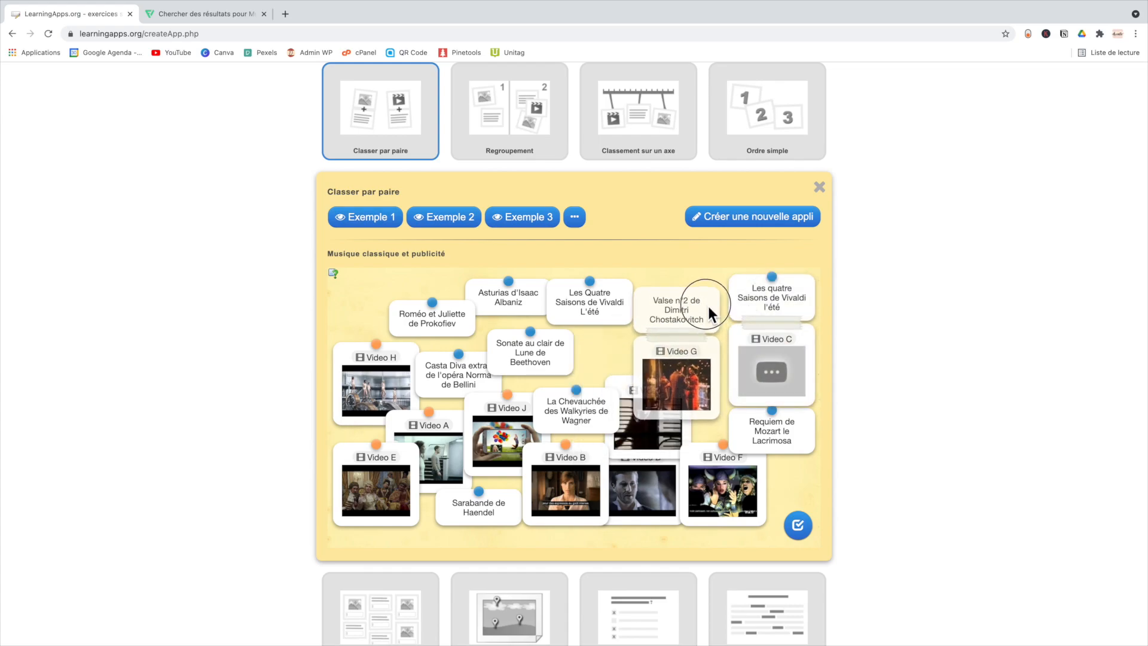
{"action": "left_click", "coordinate": [799, 527]}
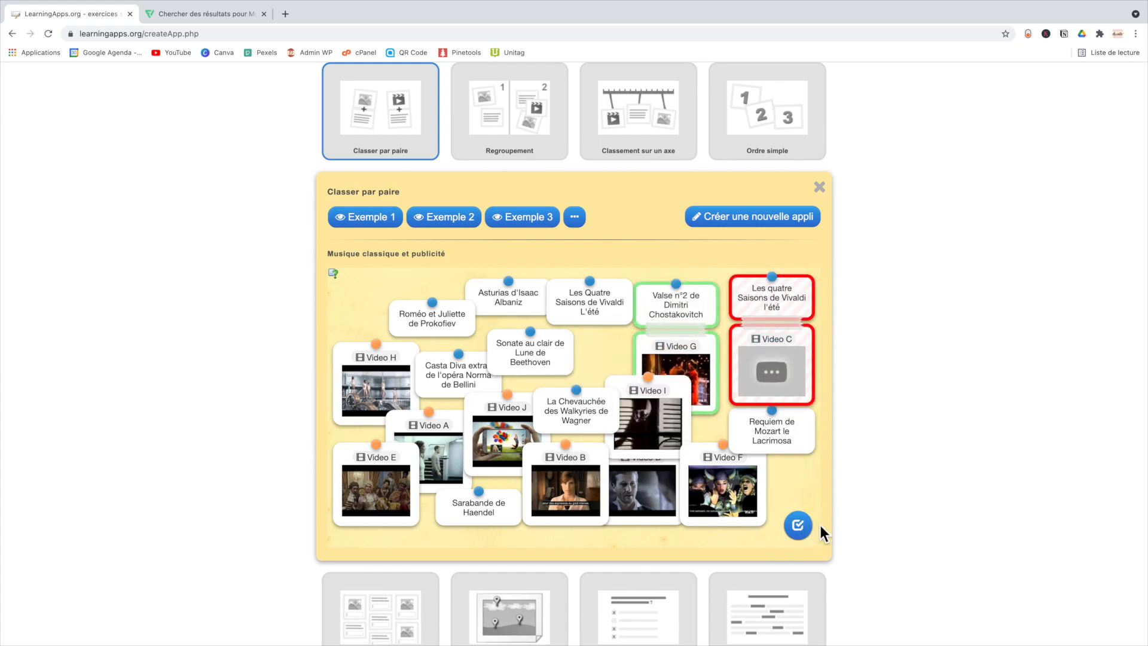
View the second and third examples of the Classer par paire template
{"action": "left_click", "coordinate": [449, 232]}
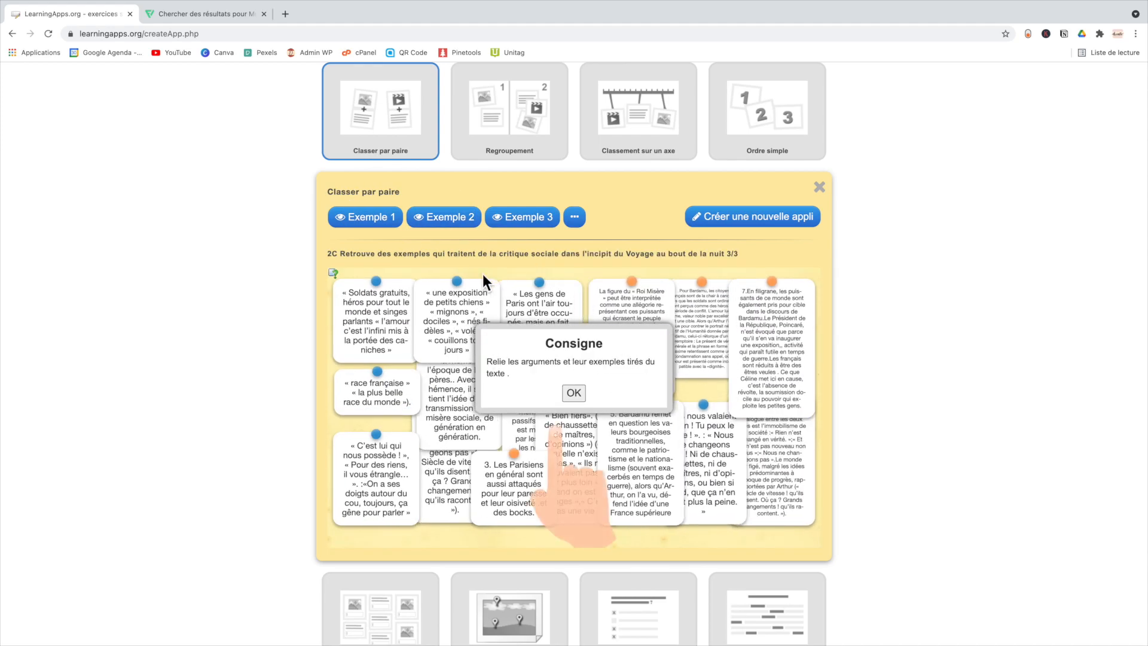
{"action": "left_click", "coordinate": [508, 221]}
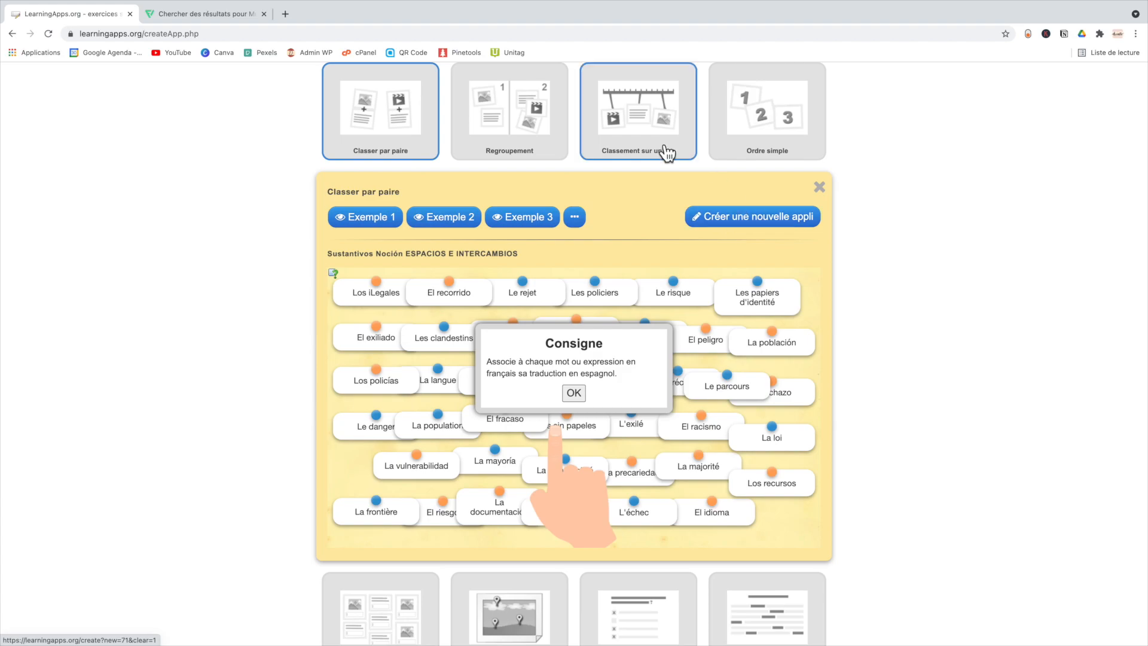
Preview the Regroupement template by trying its rock-sorting example, and view the first two Classement sur un axe examples
{"action": "left_click", "coordinate": [534, 135]}
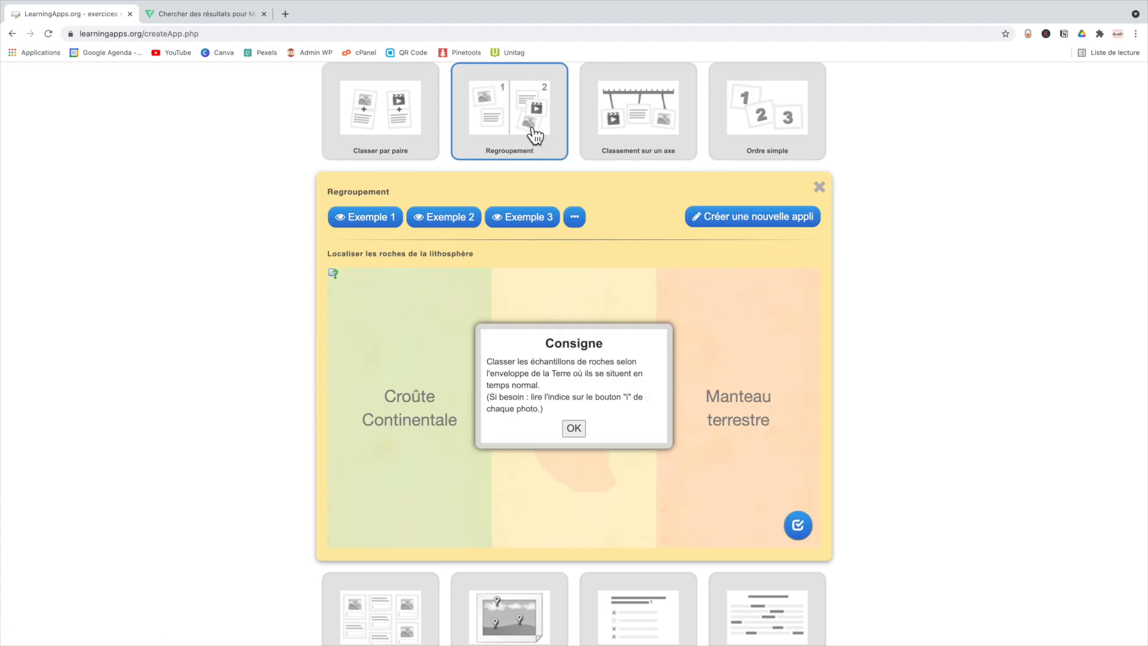
{"action": "left_click", "coordinate": [573, 428]}
{"action": "left_click", "coordinate": [574, 354]}
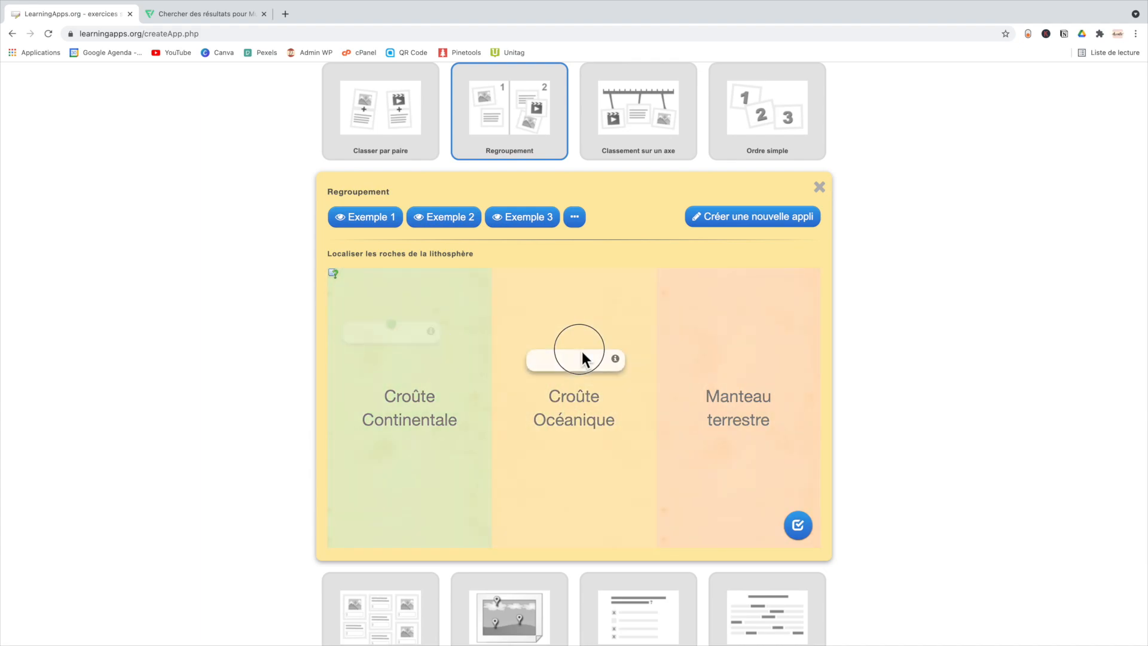
{"action": "left_click", "coordinate": [638, 113]}
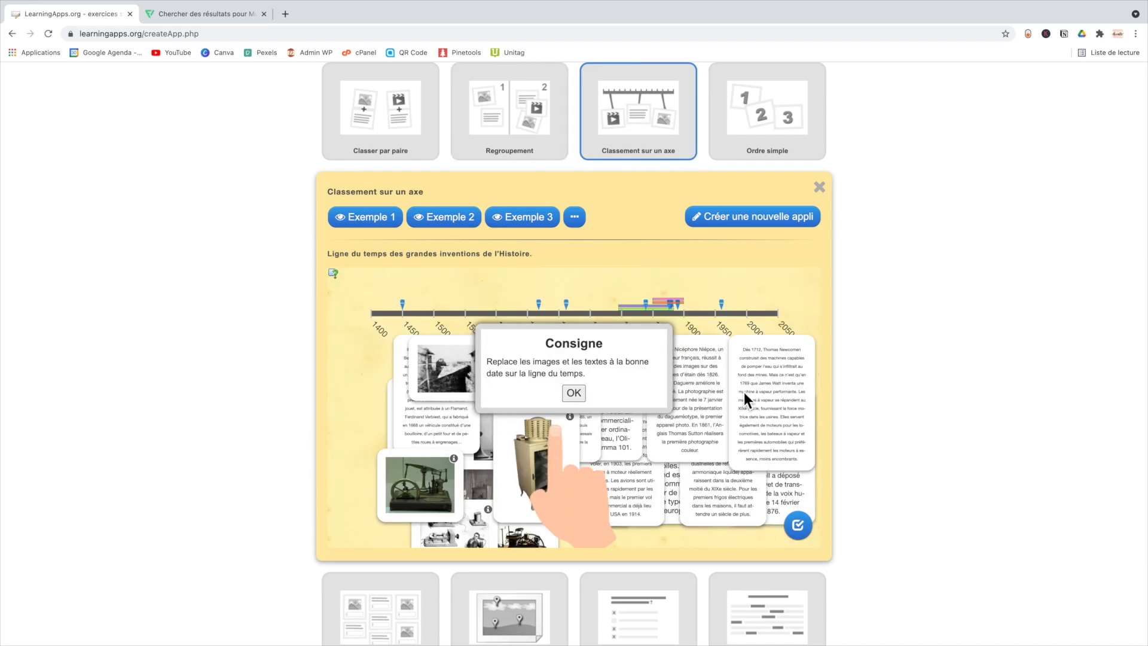
{"action": "left_click", "coordinate": [464, 225]}
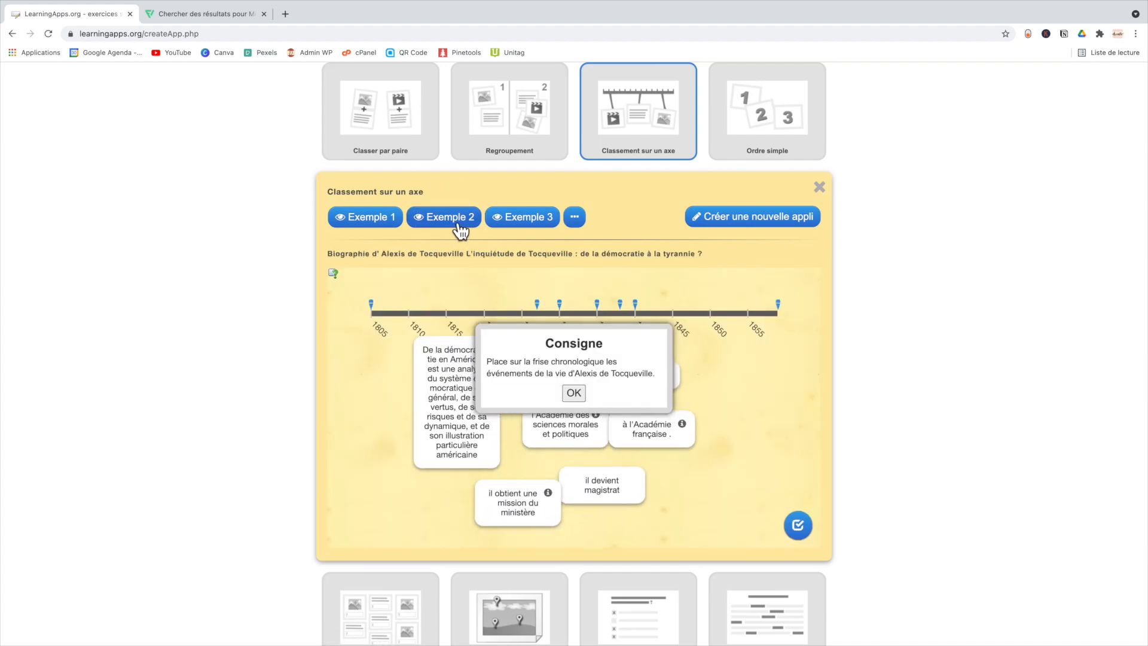
View the third example of the Classement sur un axe template and the first example of the Ordre simple template
{"action": "left_click", "coordinate": [530, 227]}
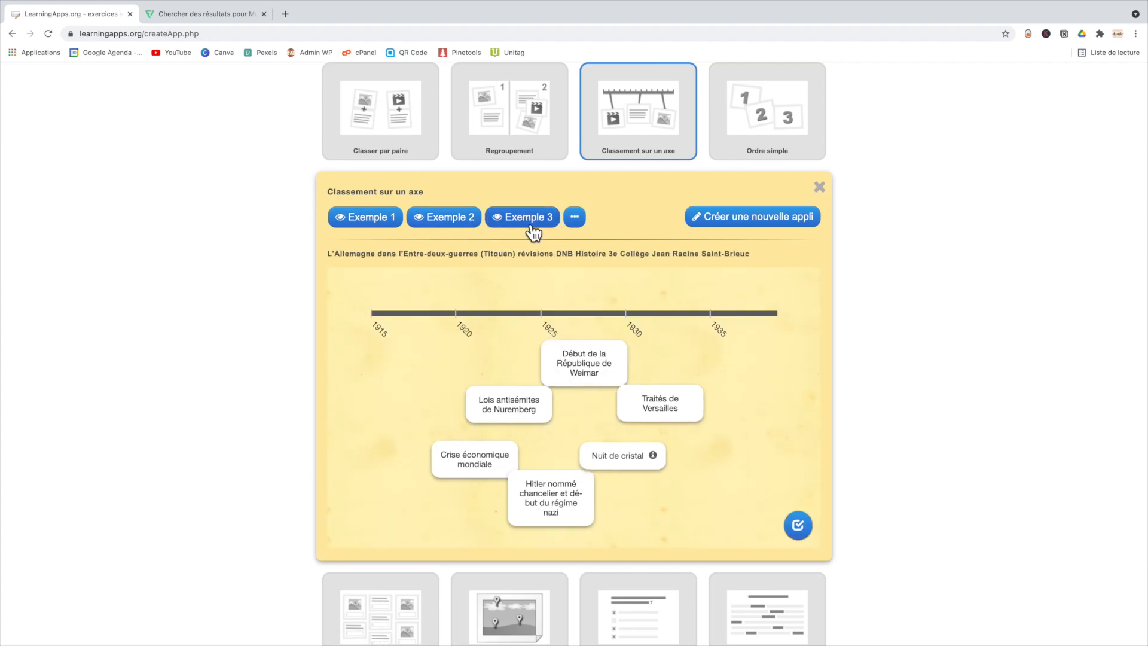
{"action": "left_click", "coordinate": [791, 115]}
{"action": "left_click", "coordinate": [450, 314]}
{"action": "left_click_drag", "start_coordinate": [449, 313], "coordinate": [508, 314]}
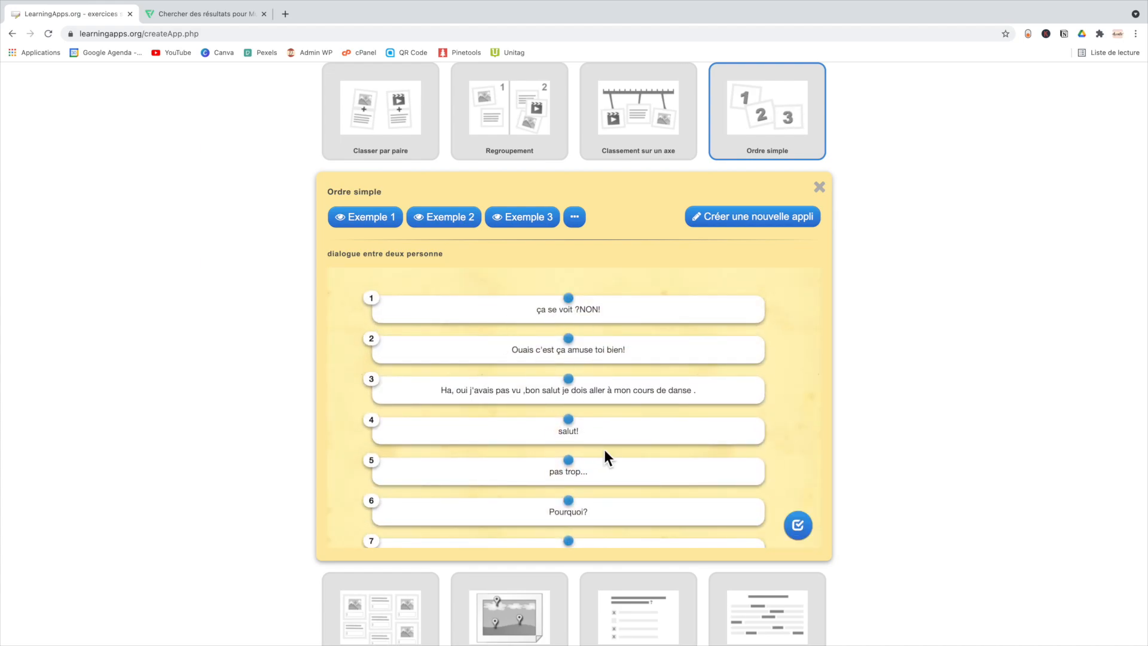
Try the second Ordre simple example by rearranging the "And for me some pasta with ham", "Any desserts?" and "Hello! Good afternoon." cards, and open the third example
{"action": "left_click", "coordinate": [457, 225]}
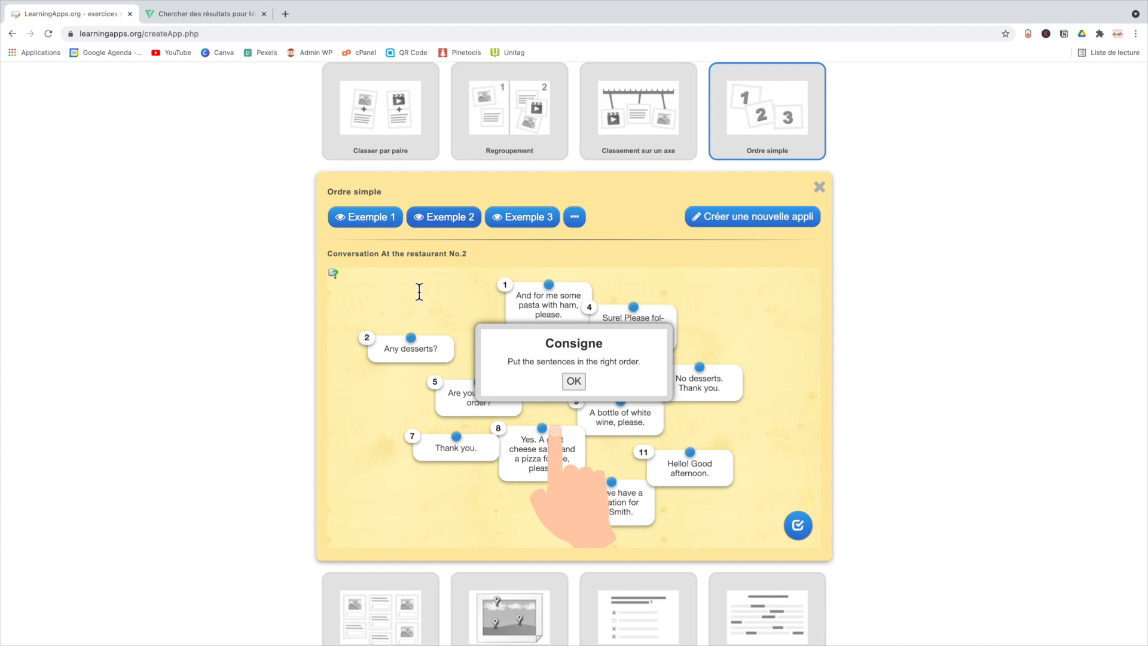
{"action": "left_click", "coordinate": [583, 385]}
{"action": "left_click_drag", "start_coordinate": [562, 306], "coordinate": [422, 302]}
{"action": "left_click_drag", "start_coordinate": [413, 354], "coordinate": [557, 300]}
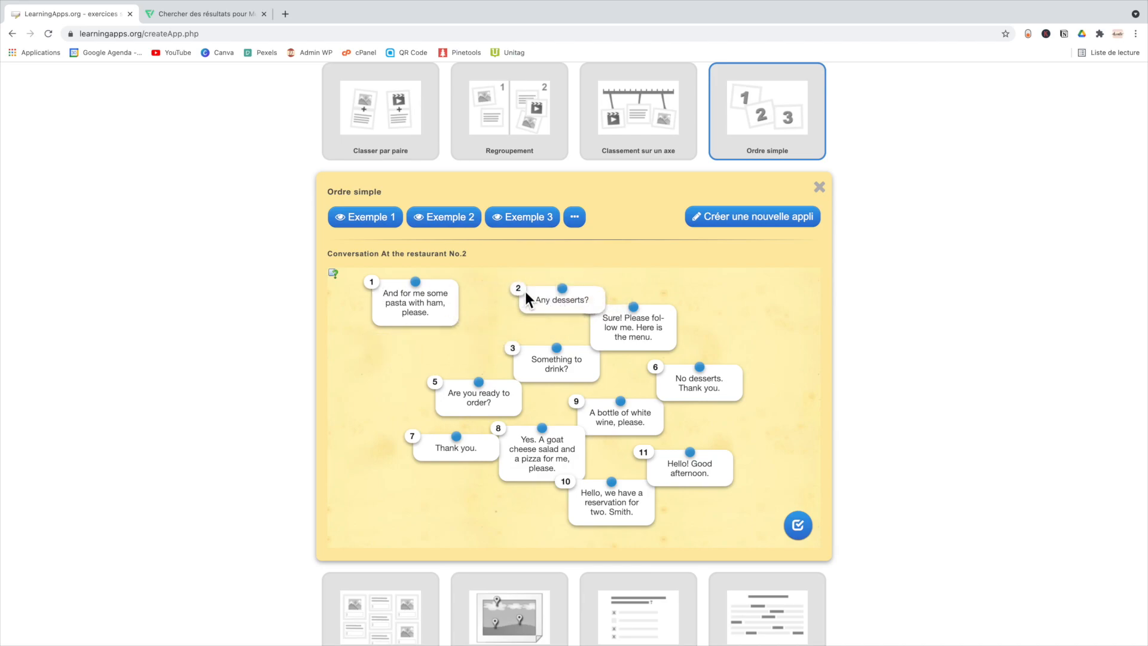
{"action": "left_click_drag", "start_coordinate": [676, 475], "coordinate": [478, 307]}
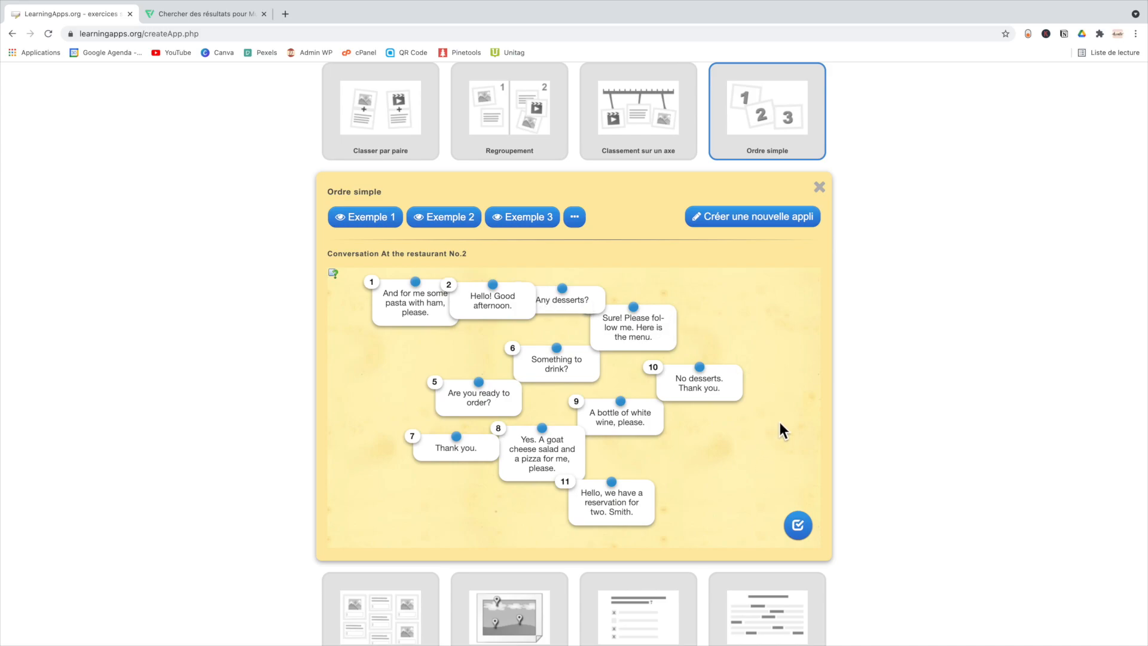
{"action": "left_click", "coordinate": [524, 217]}
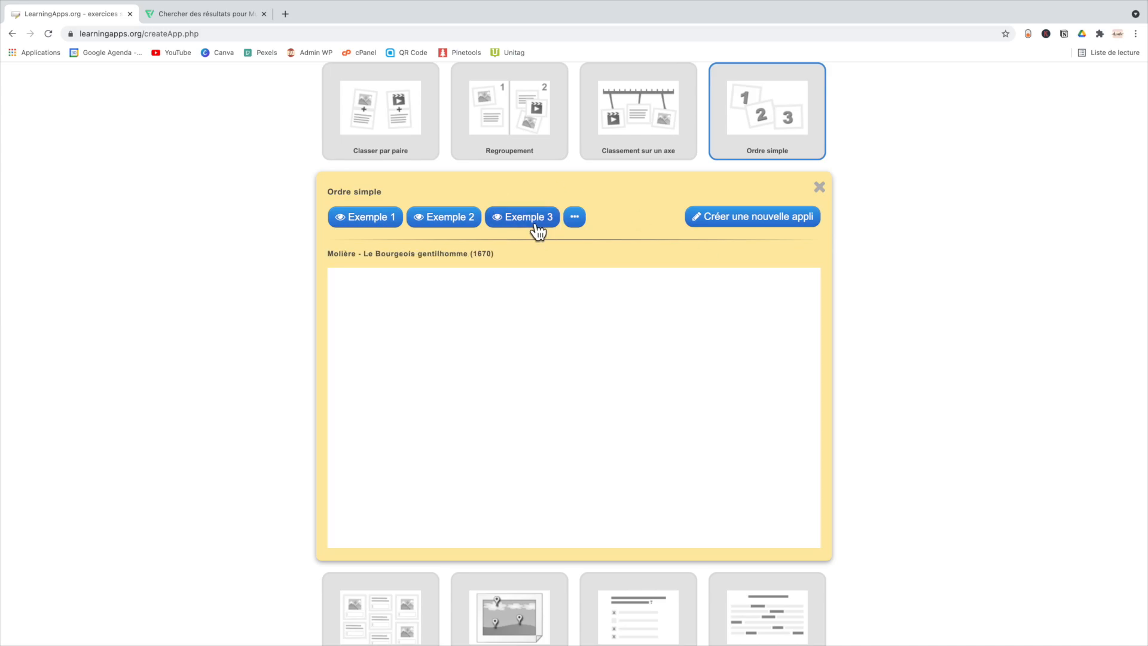
Preview the Cartes avec réponses à écrire template through its three examples, dismissing the instruction of the first one
{"action": "scroll", "coordinate": [912, 420], "scroll_direction": "down", "scroll_amount": 5}
{"action": "left_click", "coordinate": [369, 366]}
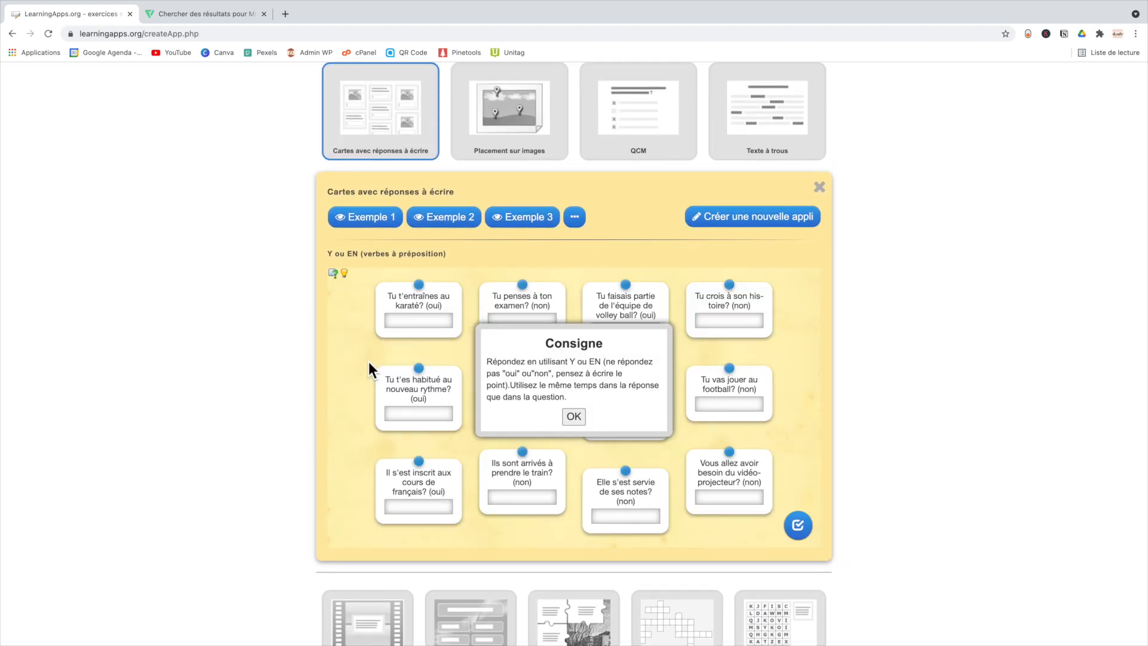
{"action": "left_click", "coordinate": [573, 413]}
{"action": "left_click", "coordinate": [459, 218]}
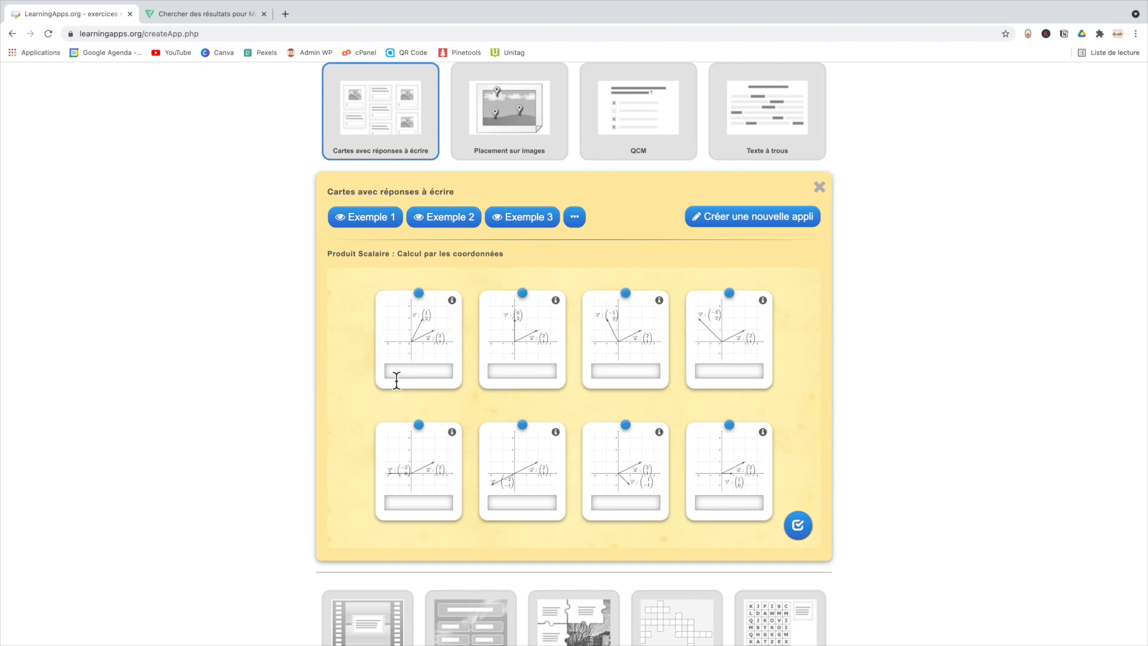
{"action": "left_click", "coordinate": [528, 221]}
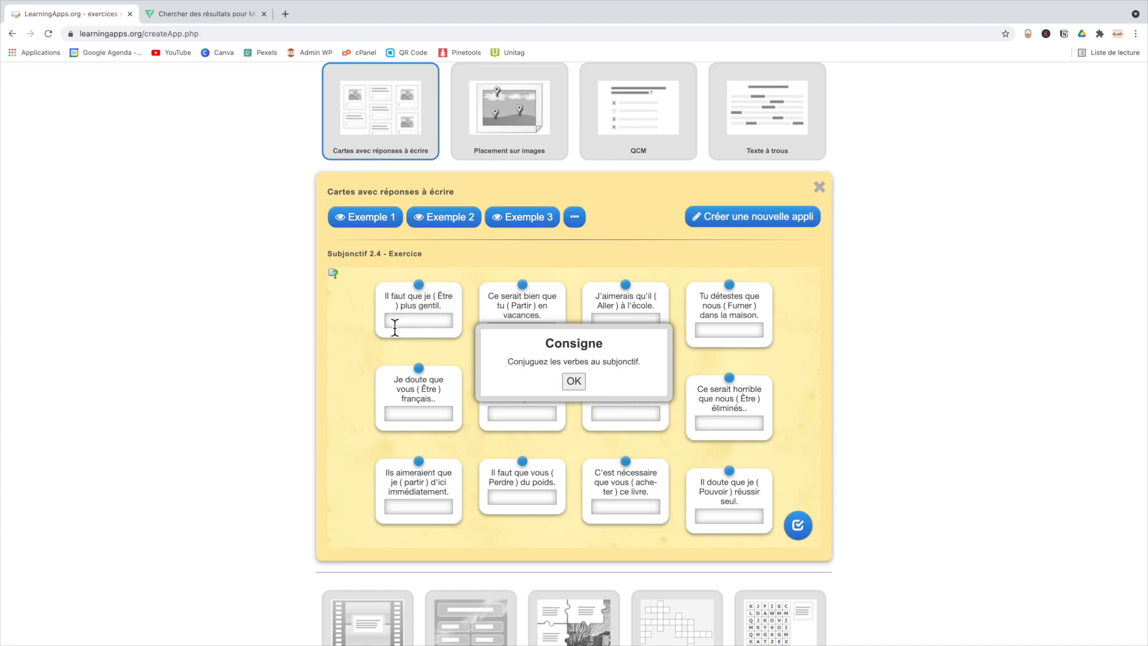
Browse the full list of existing Cartes avec réponses à écrire apps and its category filter
{"action": "left_click", "coordinate": [574, 217]}
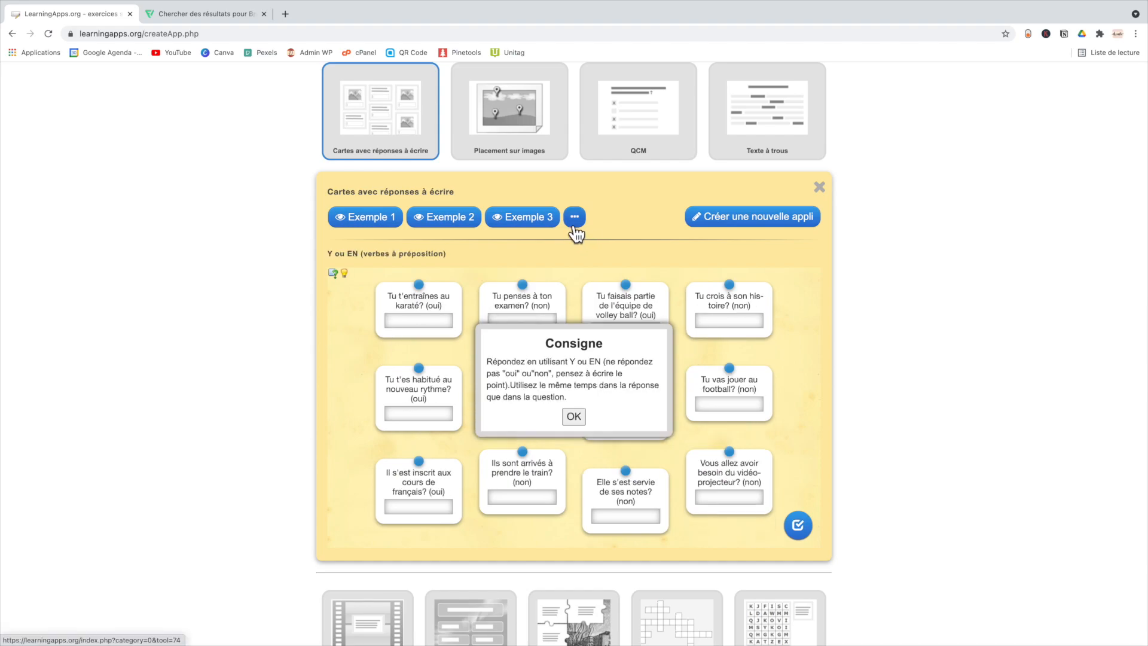
{"action": "left_click", "coordinate": [575, 220]}
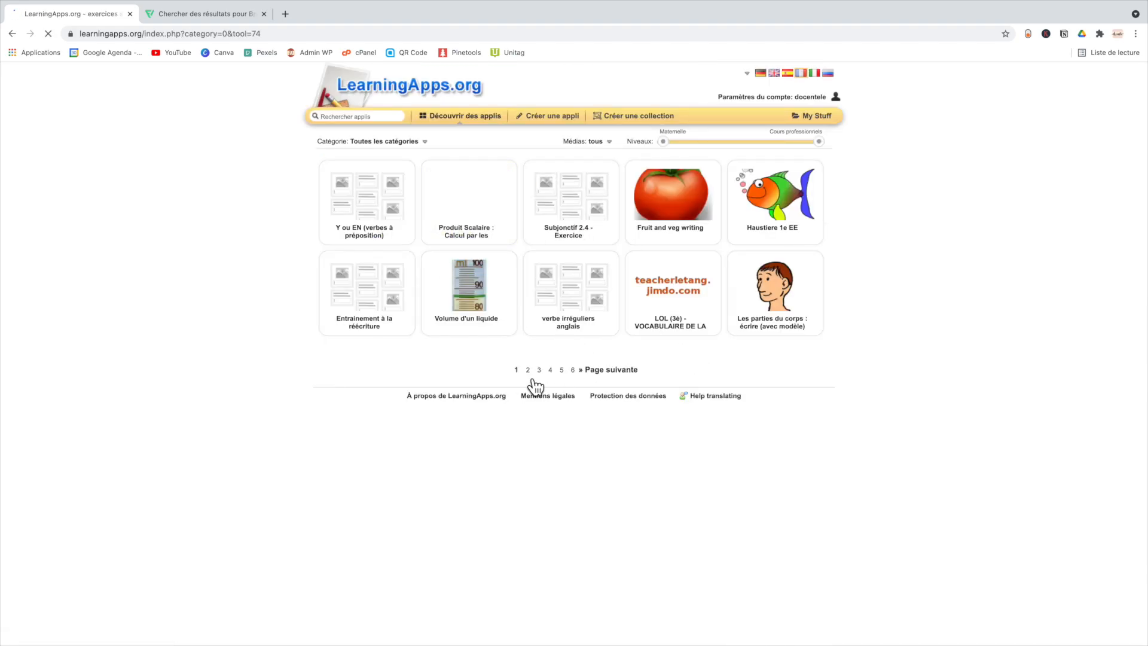
{"action": "left_click", "coordinate": [366, 146]}
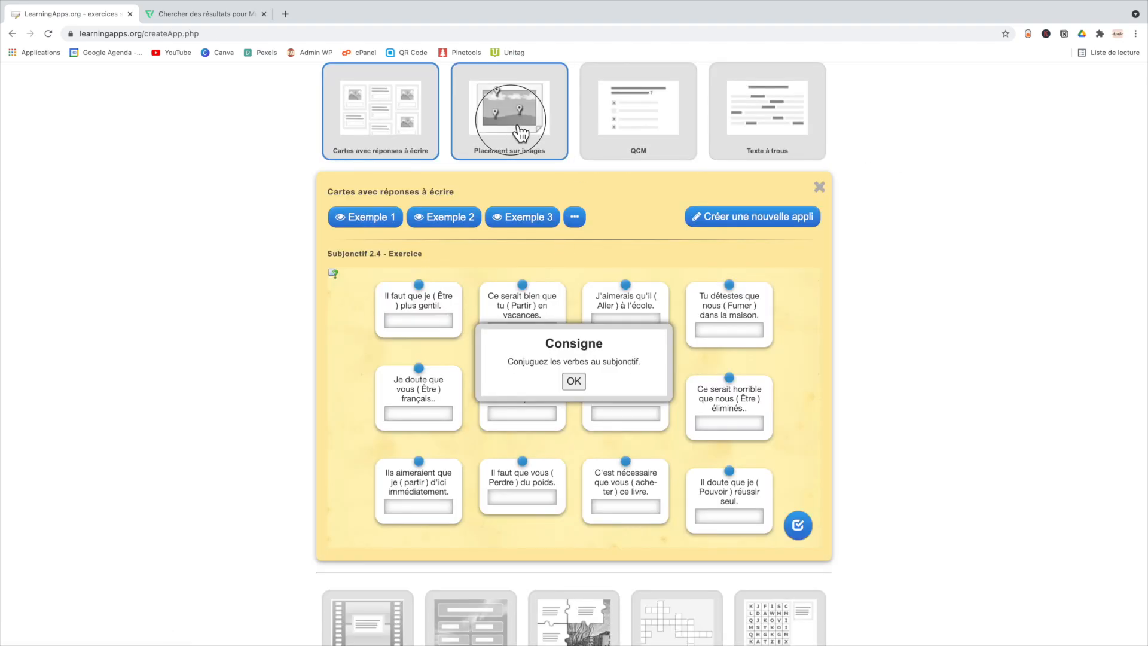
Preview the Placement sur images template with its first two examples, and inspect the TRAITER marker in the mBot diagram
{"action": "left_click", "coordinate": [520, 130]}
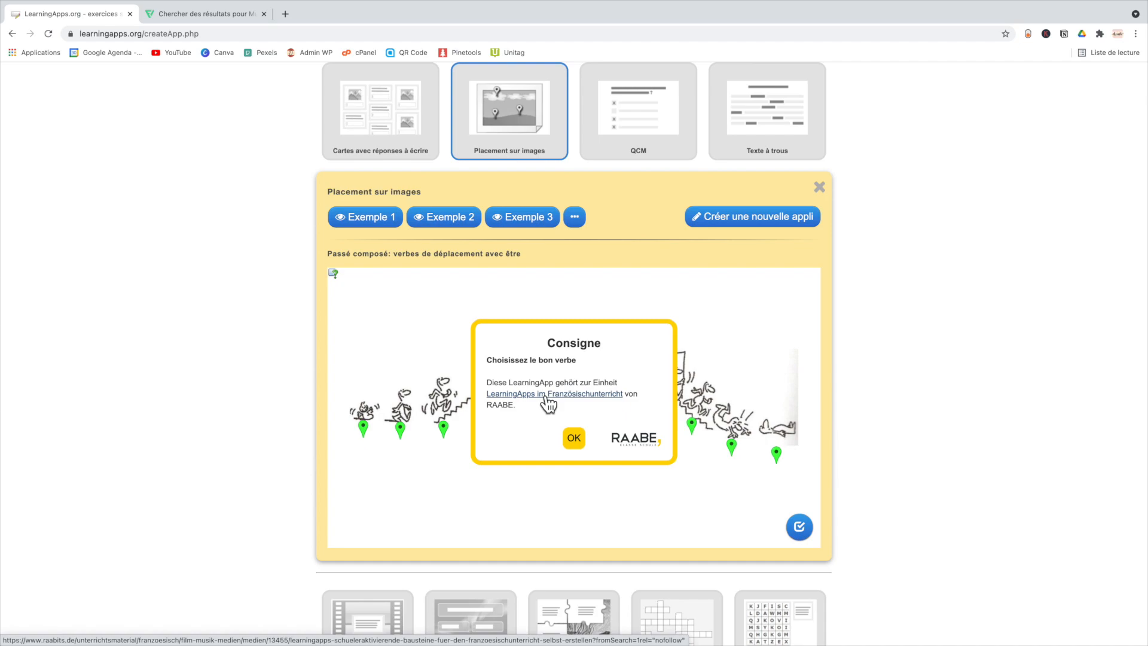
{"action": "left_click", "coordinate": [574, 437]}
{"action": "left_click", "coordinate": [446, 217]}
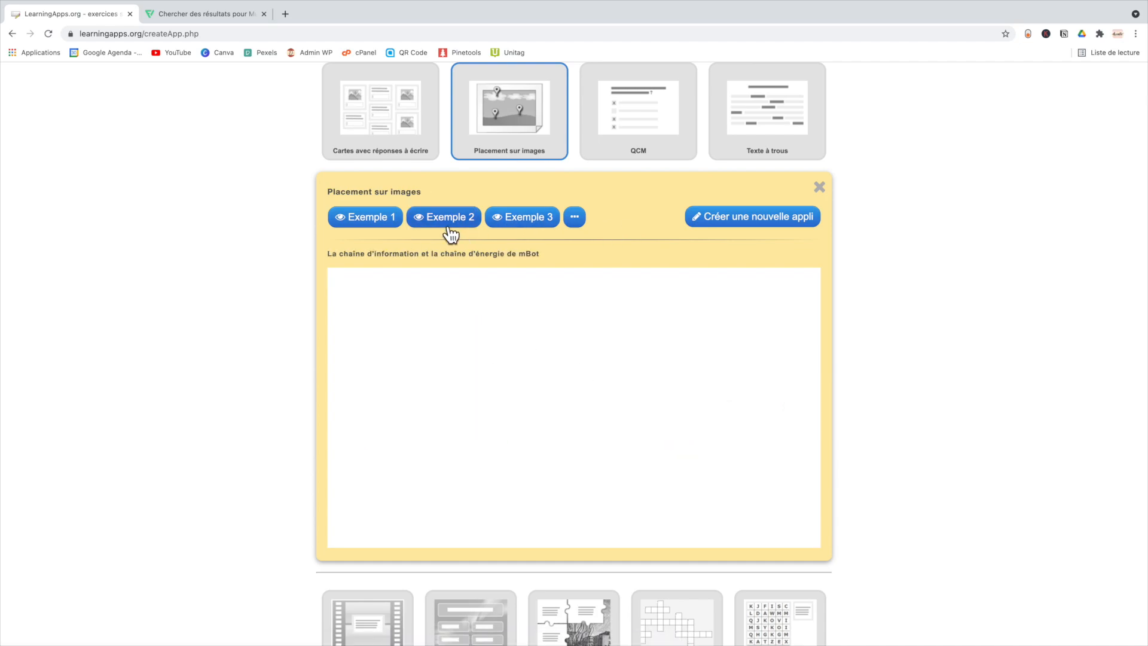
{"action": "left_click", "coordinate": [587, 406]}
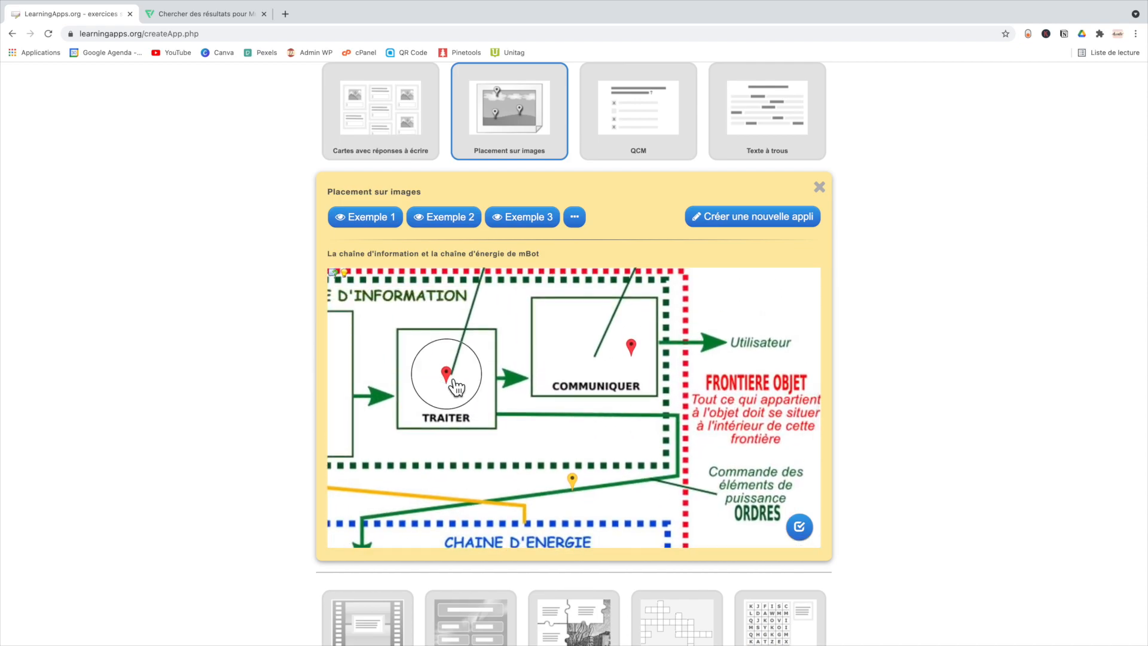
{"action": "left_click", "coordinate": [454, 382]}
Preview the first QCM example, "Les nombres de 70 à 100", and play part of its audio recording
{"action": "left_click", "coordinate": [626, 141]}
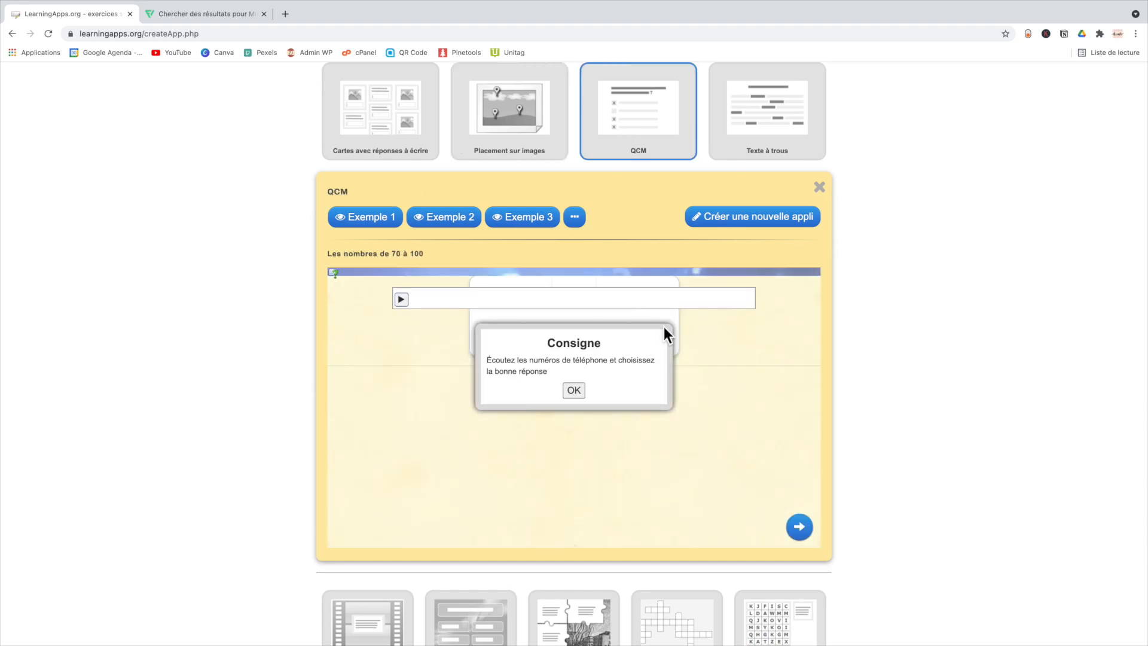
{"action": "left_click", "coordinate": [573, 390]}
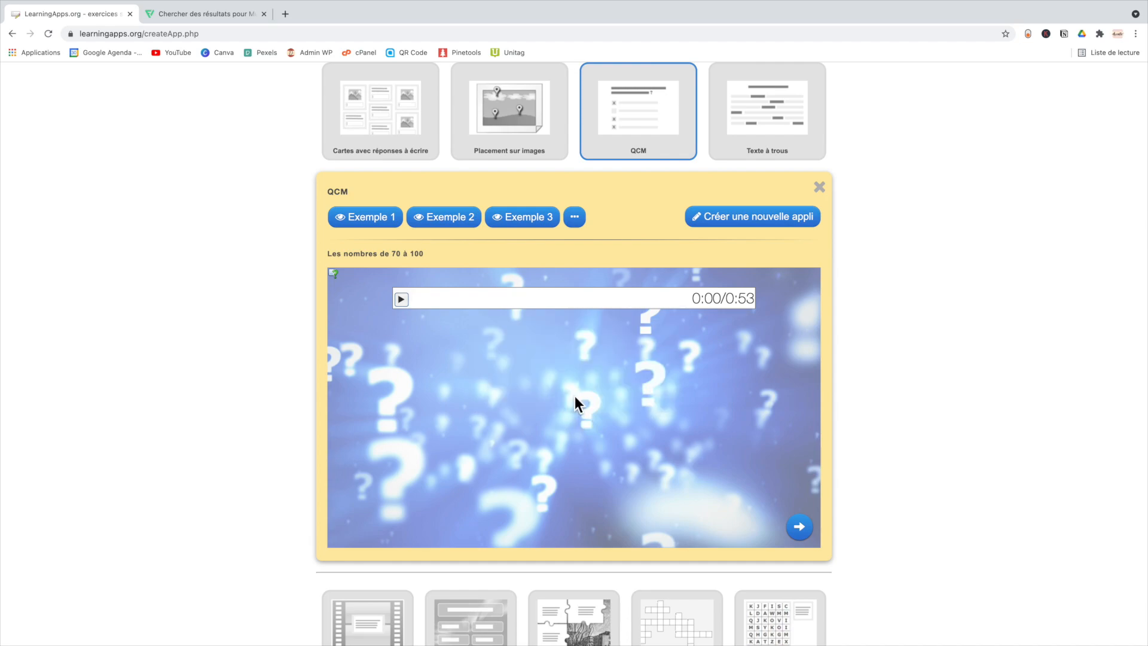
{"action": "left_click", "coordinate": [403, 302]}
{"action": "left_click", "coordinate": [406, 306]}
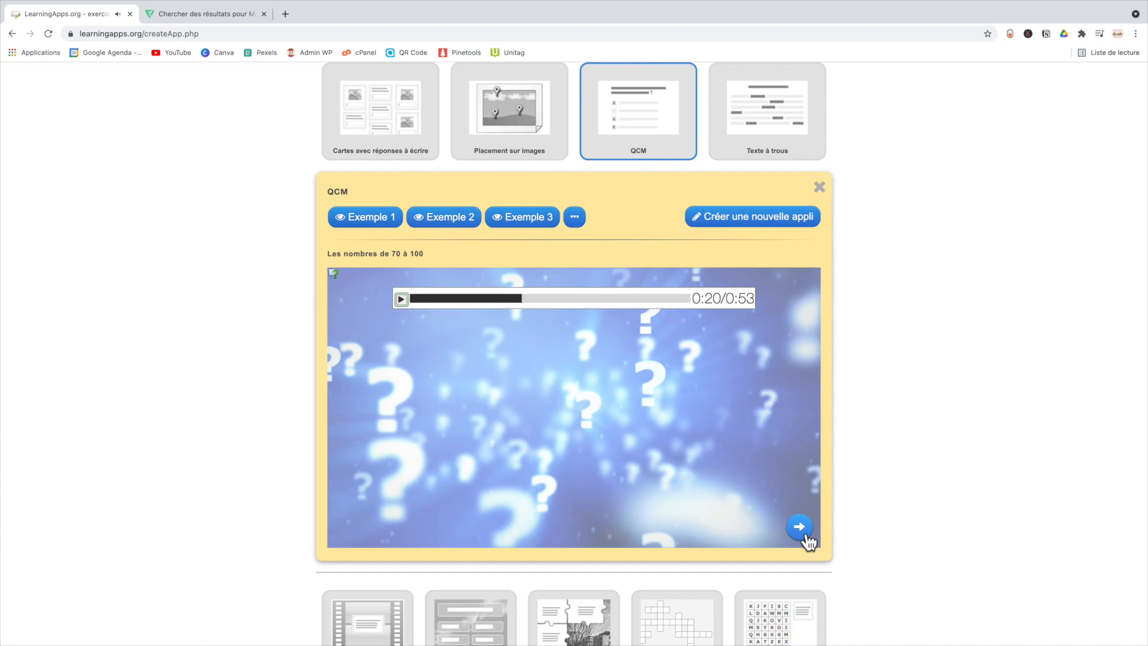
Answer the first question of the QCM example with 45 and check the answer
{"action": "left_click", "coordinate": [804, 533]}
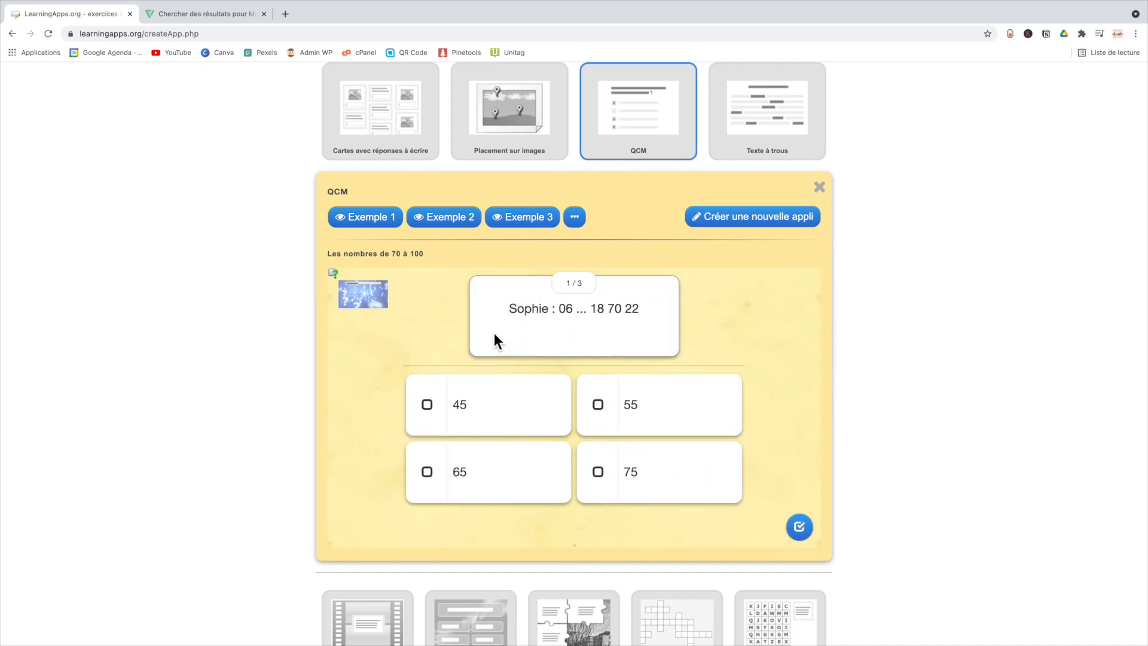
{"action": "left_click", "coordinate": [427, 471]}
{"action": "left_click", "coordinate": [803, 529]}
{"action": "left_click", "coordinate": [598, 405]}
{"action": "left_click", "coordinate": [800, 526]}
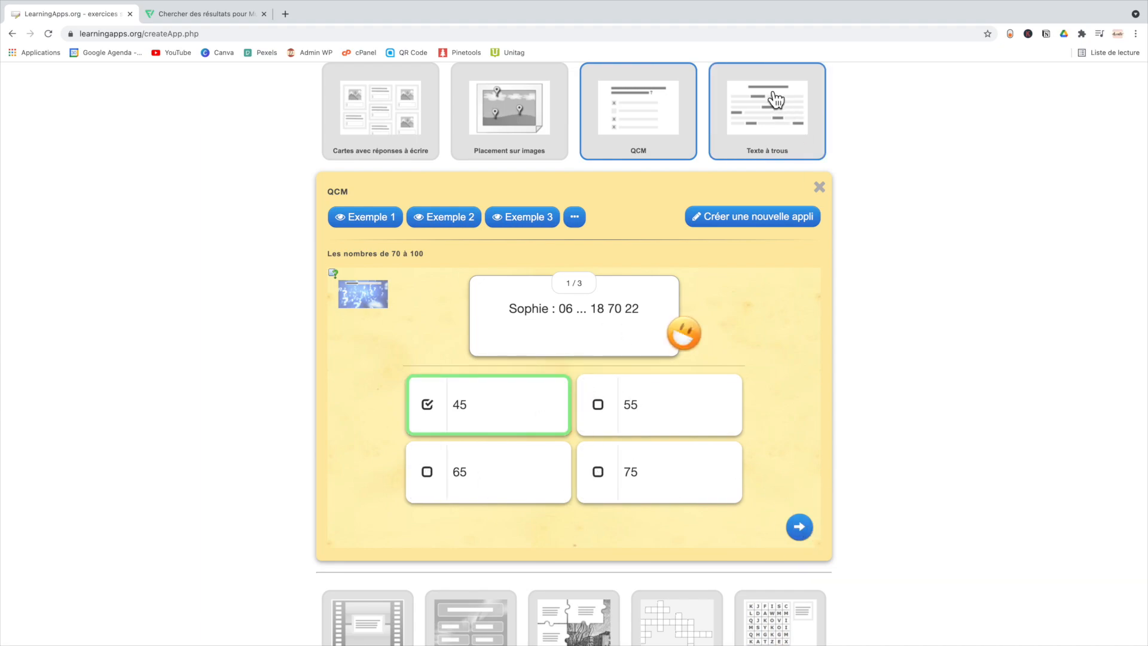
Preview the first Texte à trous example, reading its instruction and vocabulary hint and viewing the song lyrics with gaps
{"action": "left_click", "coordinate": [771, 130]}
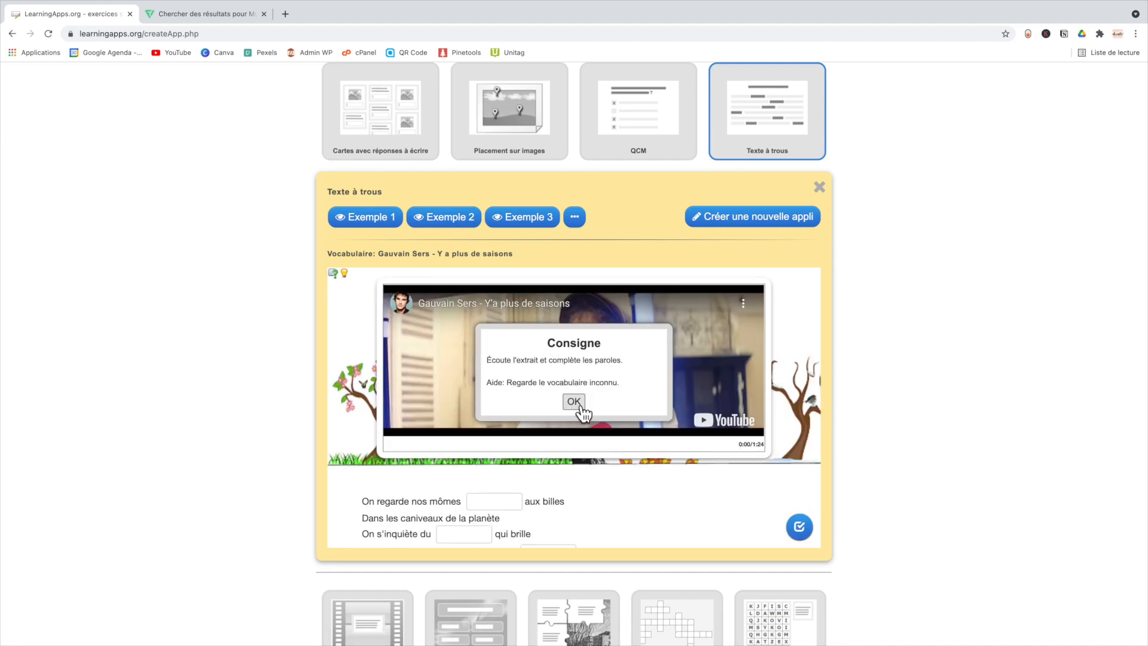
{"action": "left_click", "coordinate": [579, 409]}
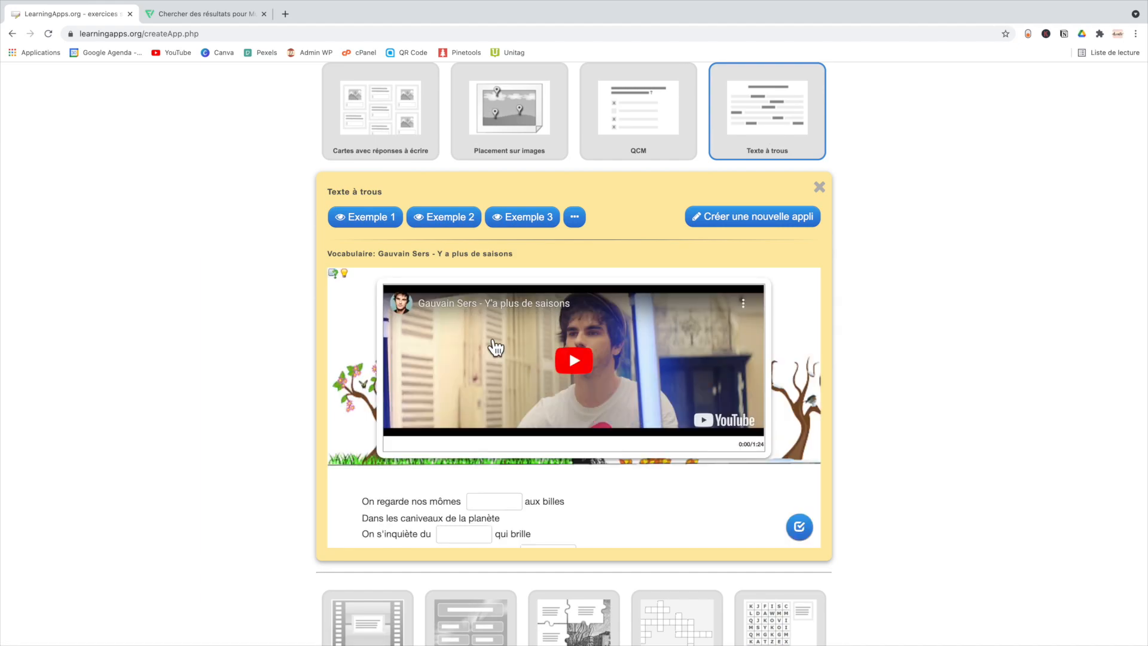
{"action": "left_click", "coordinate": [351, 277]}
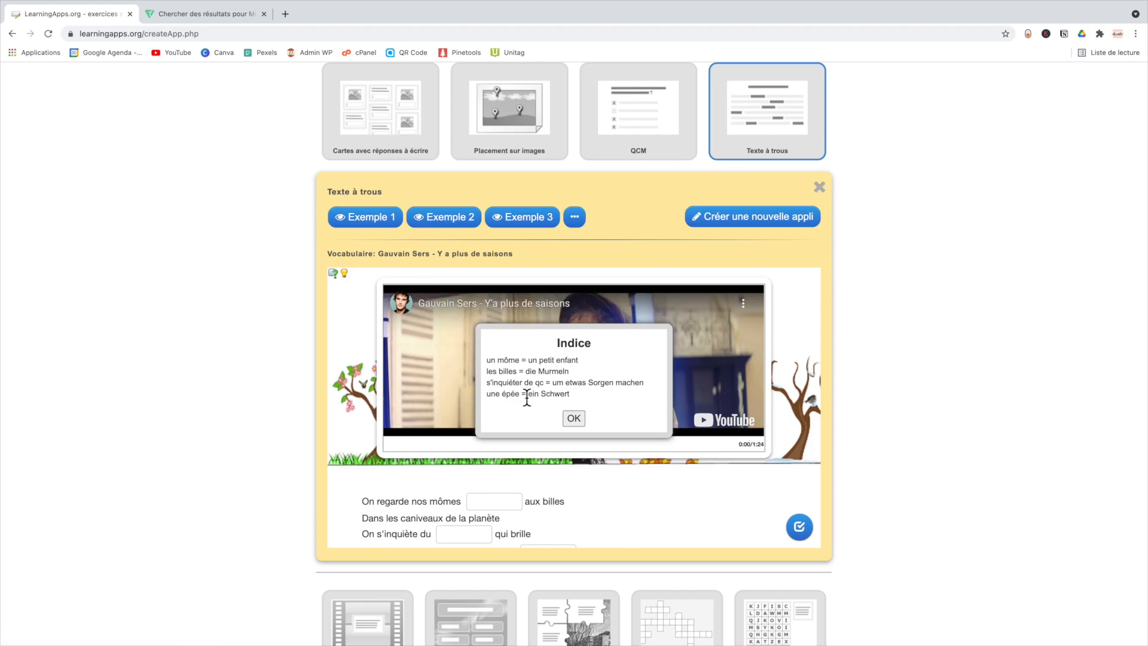
{"action": "left_click", "coordinate": [575, 421]}
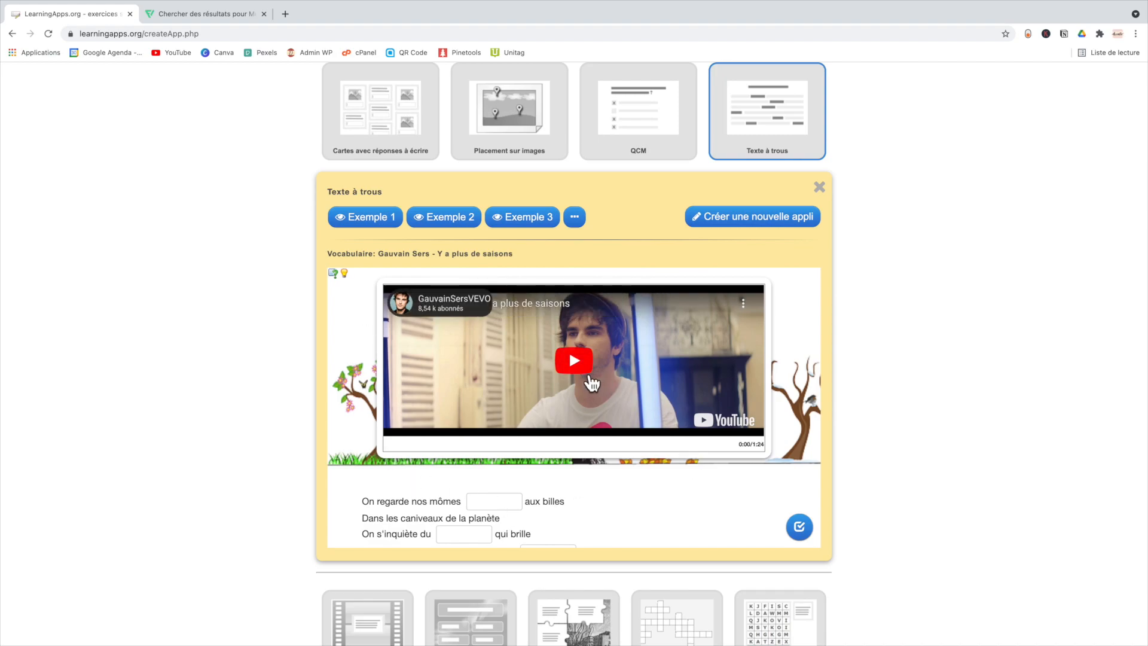
{"action": "scroll", "coordinate": [637, 507], "scroll_direction": "down", "scroll_amount": 4}
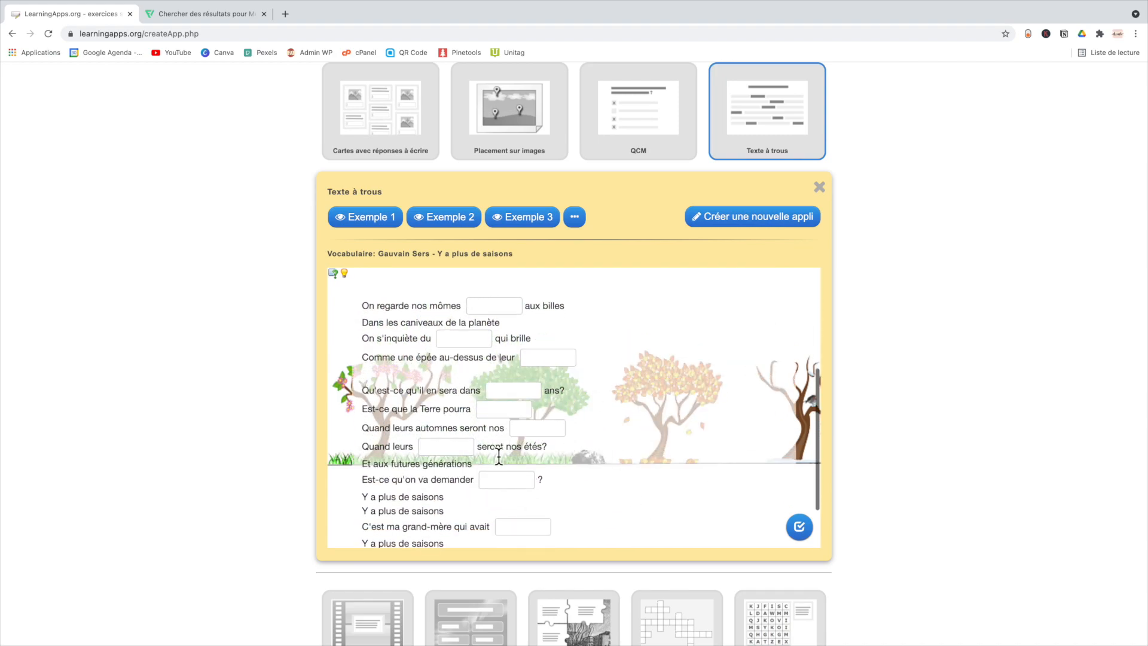
Preview the first Vidéo avec insertions example and start its "Bactérie Structure 1" video
{"action": "scroll", "coordinate": [916, 443], "scroll_direction": "down", "scroll_amount": 5}
{"action": "left_click", "coordinate": [375, 392]}
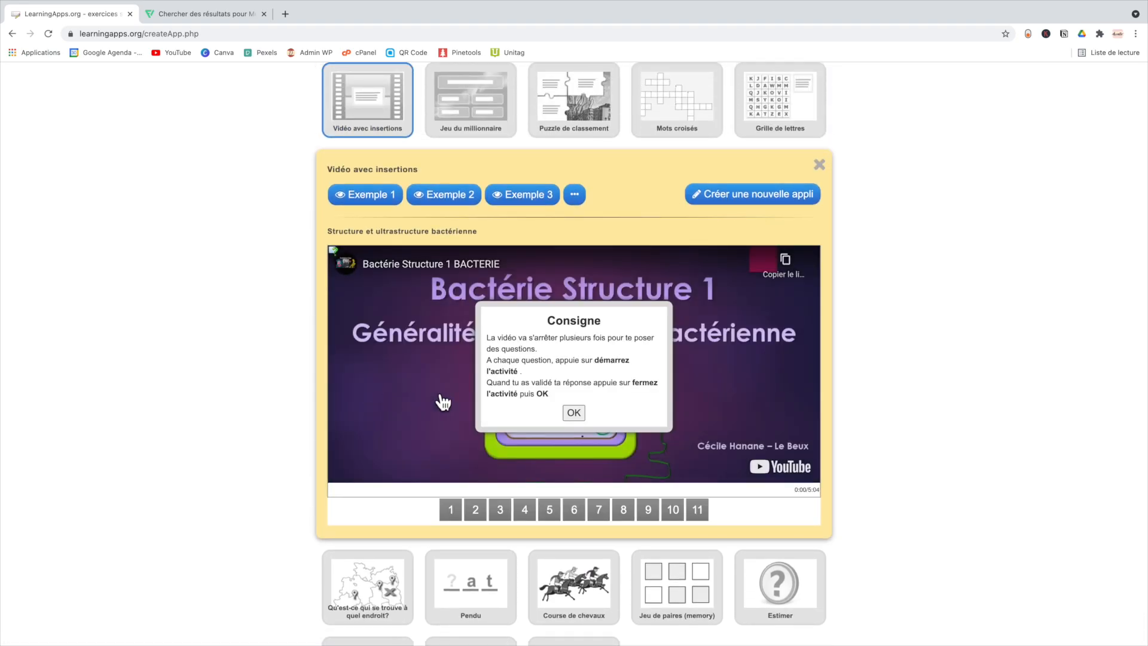
{"action": "left_click", "coordinate": [574, 415]}
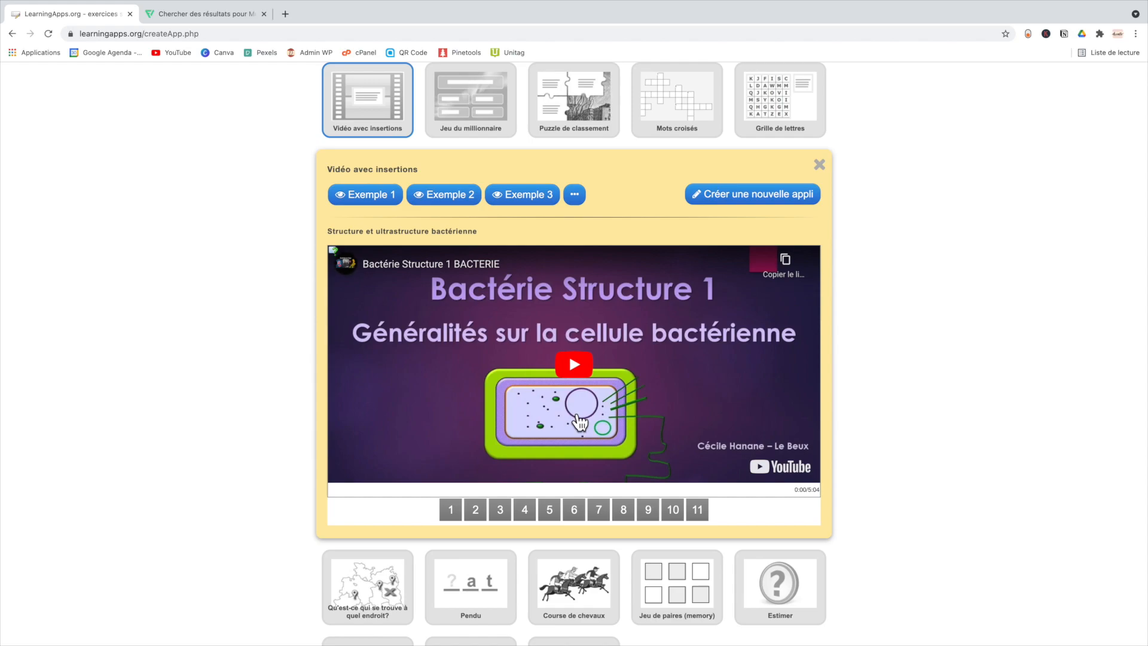
{"action": "left_click", "coordinate": [575, 365]}
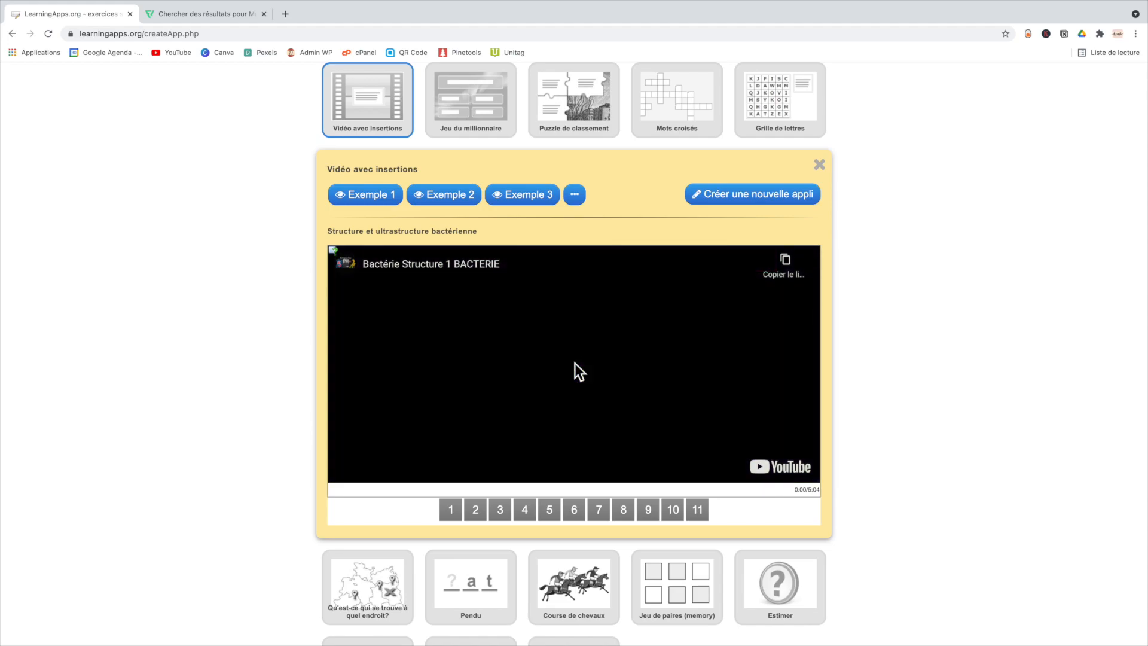
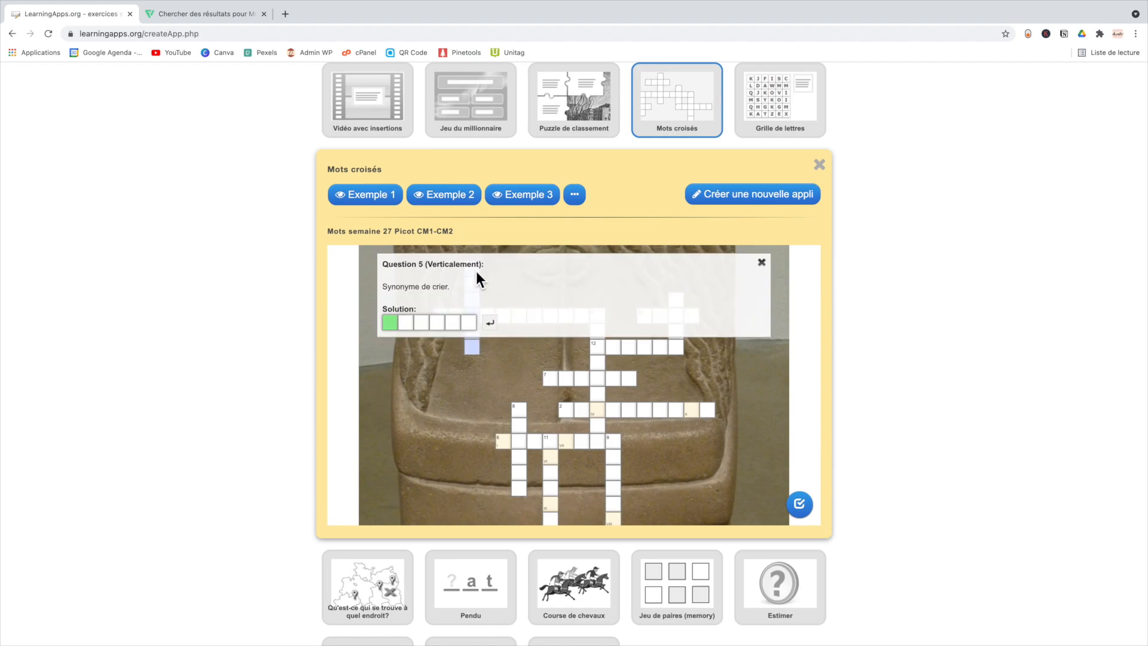
Examine the clue and solution field of vertical question 5 in the first Mots croisés example, and close the question
{"action": "left_click_drag", "start_coordinate": [383, 289], "coordinate": [466, 290]}
{"action": "left_click", "coordinate": [393, 326]}
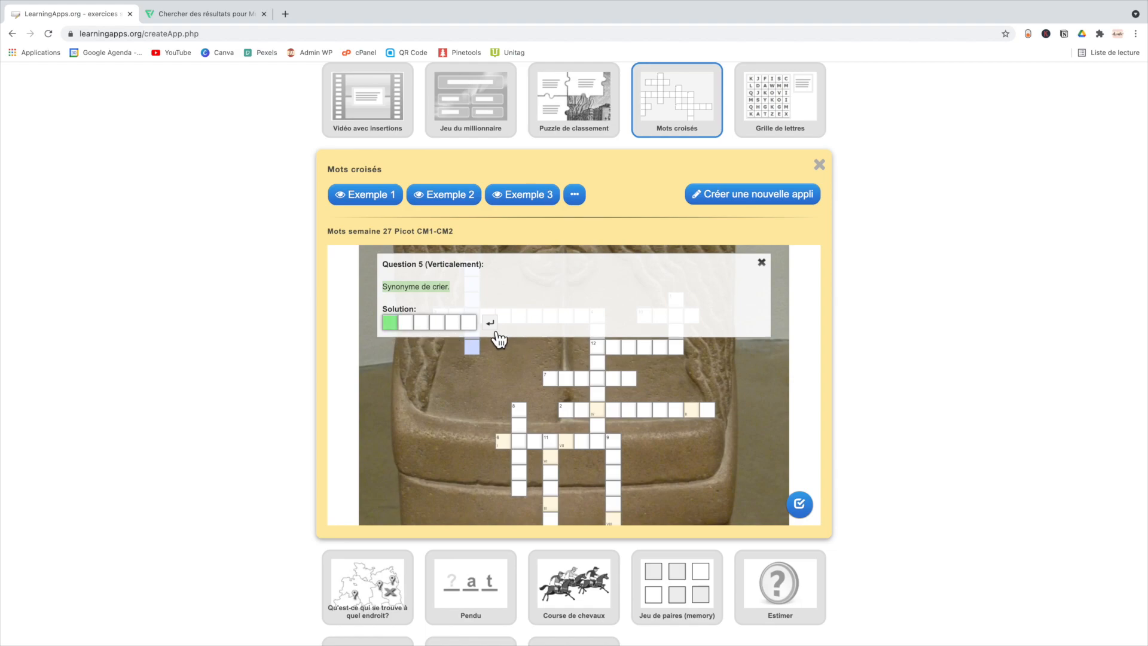
{"action": "left_click", "coordinate": [762, 262]}
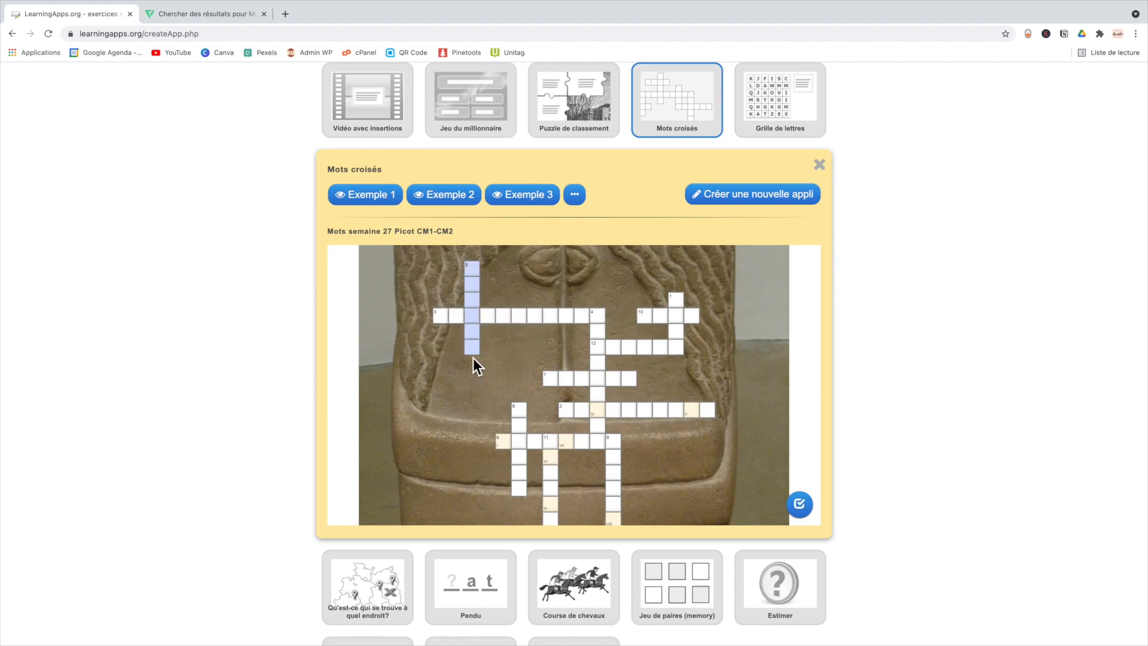
Answer horizontal question 6 of the second Mots croisés example with SEAN, and open the Grille de lettres template preview
{"action": "left_click", "coordinate": [448, 197]}
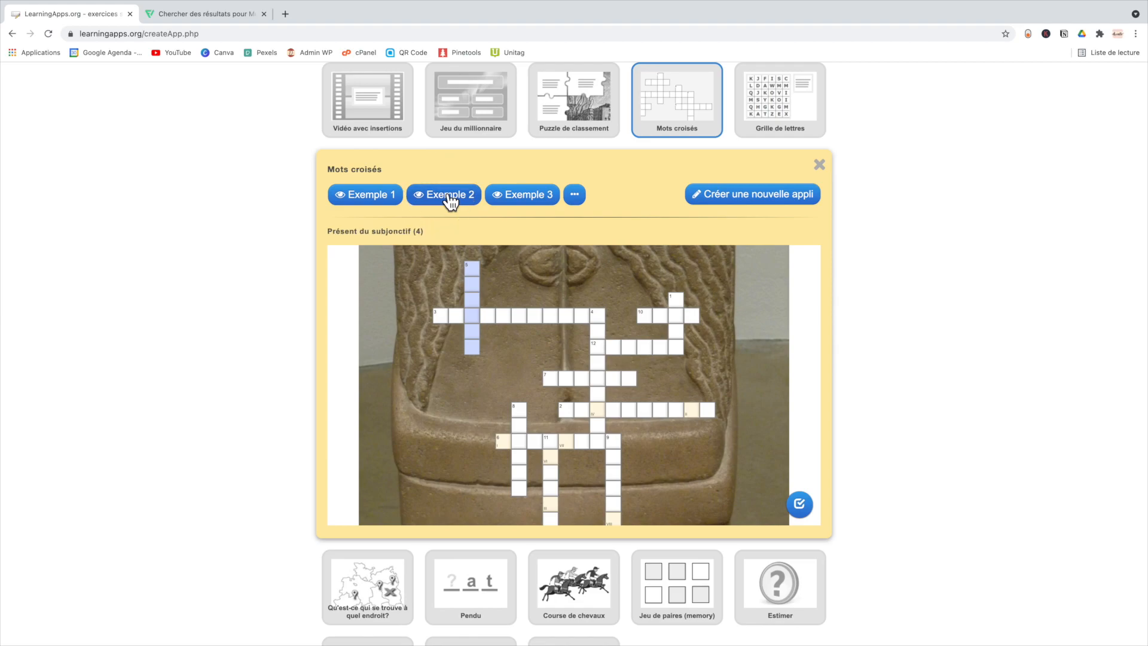
{"action": "scroll", "coordinate": [597, 333], "scroll_direction": "down", "scroll_amount": 3}
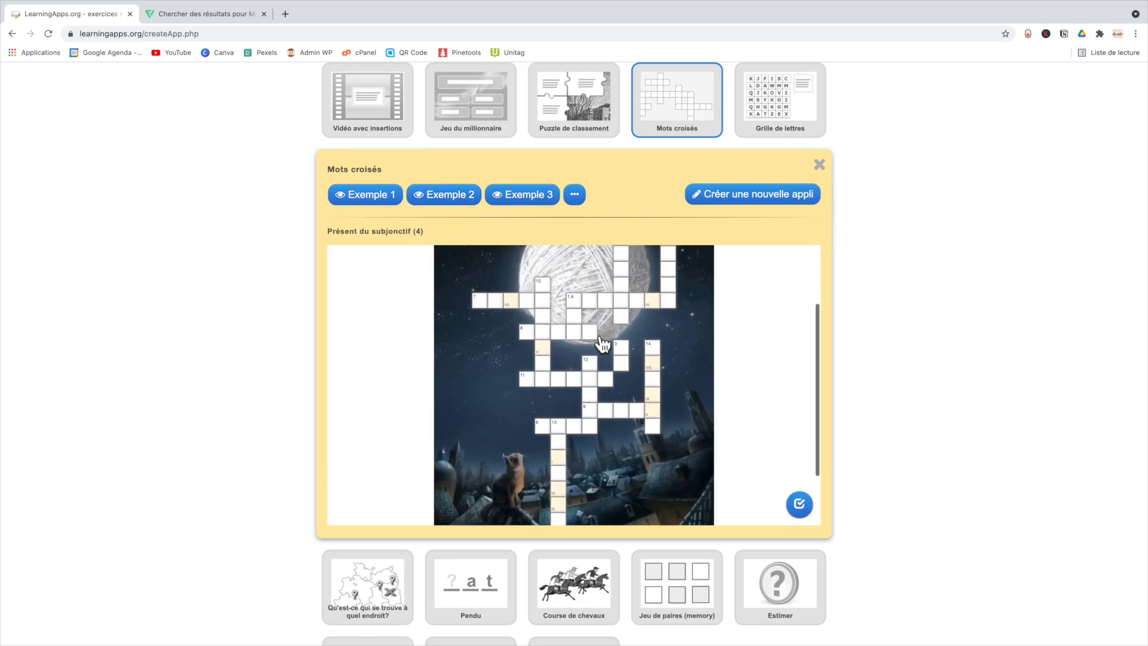
{"action": "left_click", "coordinate": [545, 427]}
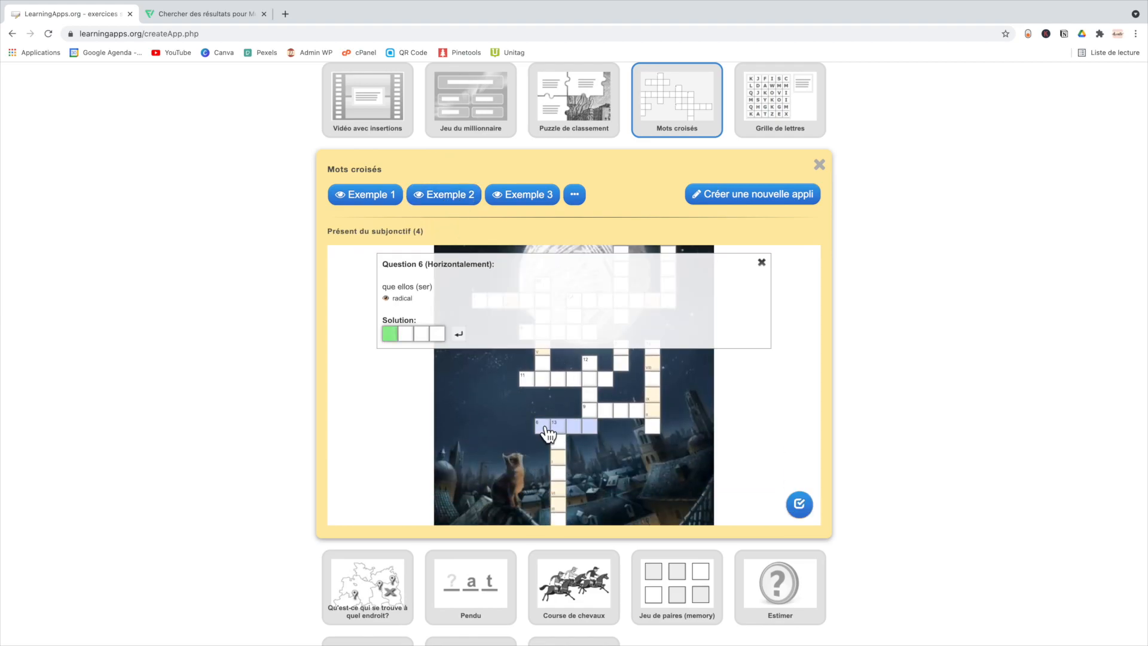
{"action": "type", "text": "SEAN"}
{"action": "left_click", "coordinate": [790, 111]}
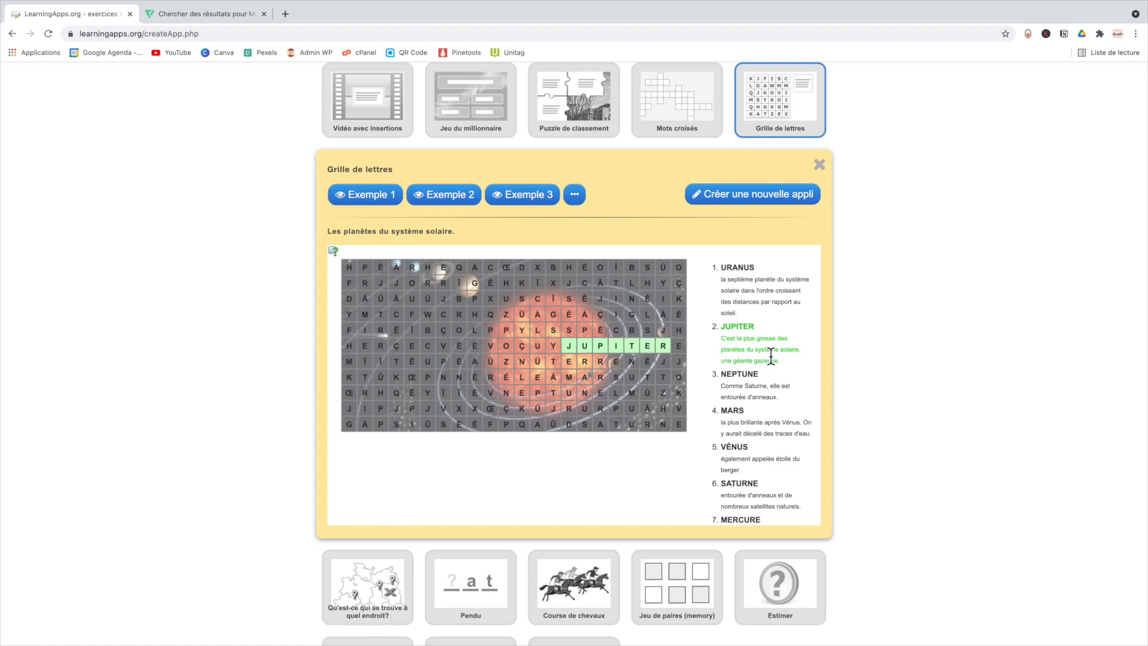
Mark the word SATURNE in the last row of the planets letter grid
{"action": "left_click", "coordinate": [586, 427]}
{"action": "left_click_drag", "start_coordinate": [592, 435], "coordinate": [691, 442]}
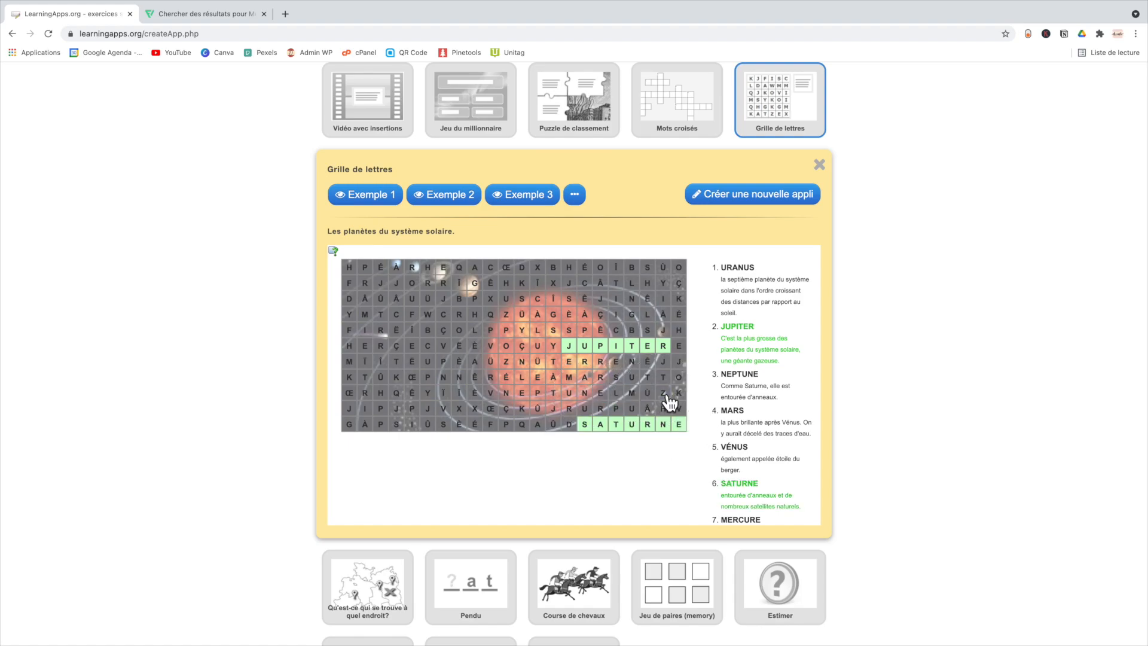
{"action": "left_click_drag", "start_coordinate": [587, 398], "coordinate": [693, 398]}
Open the Qu'est-ce qui se trouve à quel endroit? preview, start a solo game and answer question 1 by locating France on the map
{"action": "scroll", "coordinate": [948, 333], "scroll_direction": "down", "scroll_amount": 3}
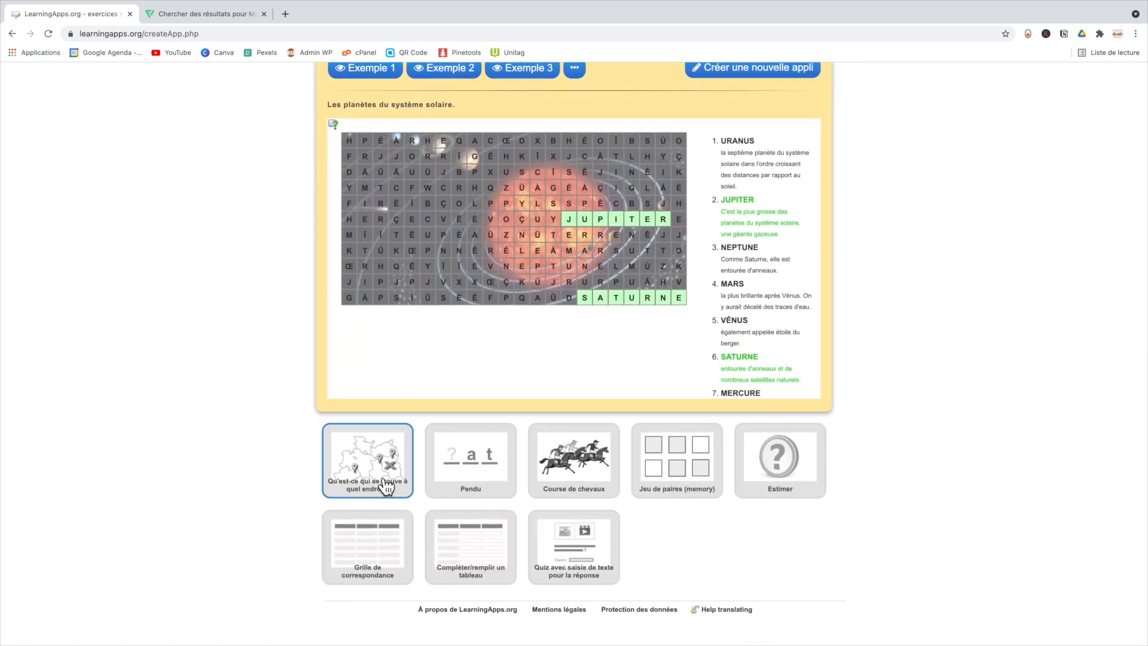
{"action": "left_click", "coordinate": [386, 487]}
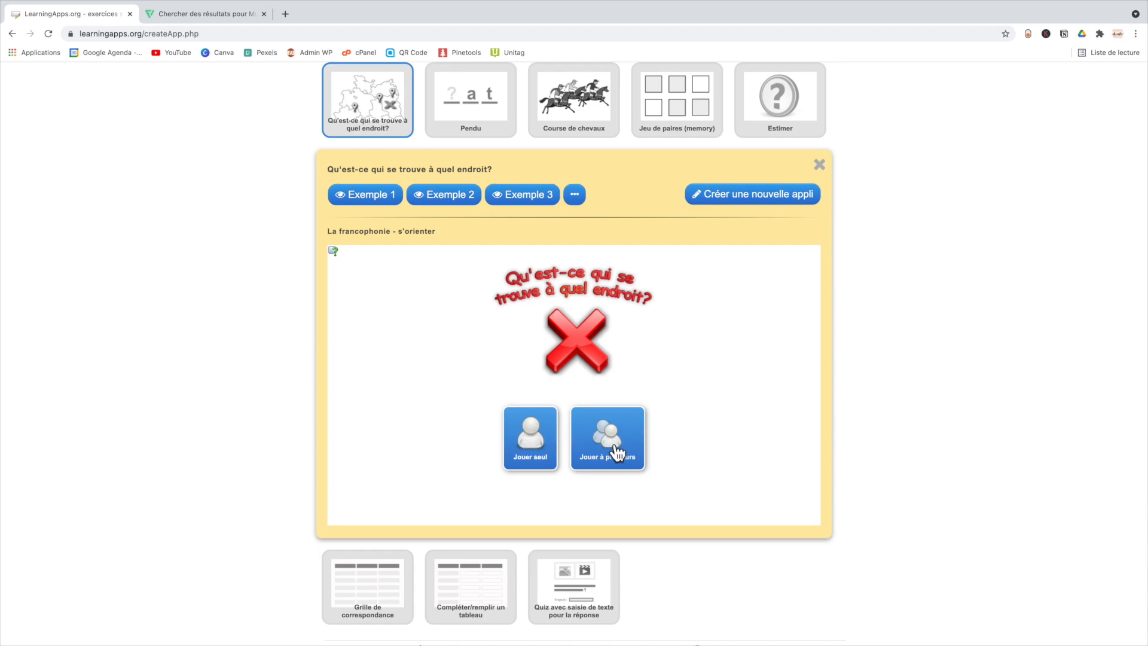
{"action": "left_click", "coordinate": [538, 457]}
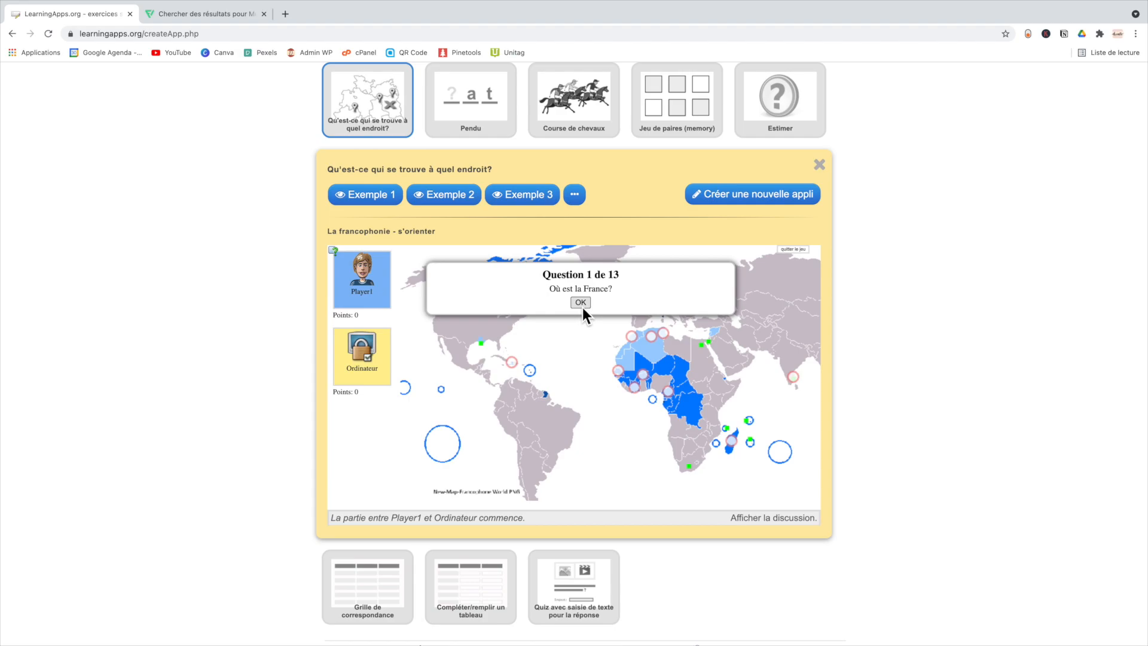
{"action": "scroll", "coordinate": [582, 307], "scroll_direction": "up", "scroll_amount": 1}
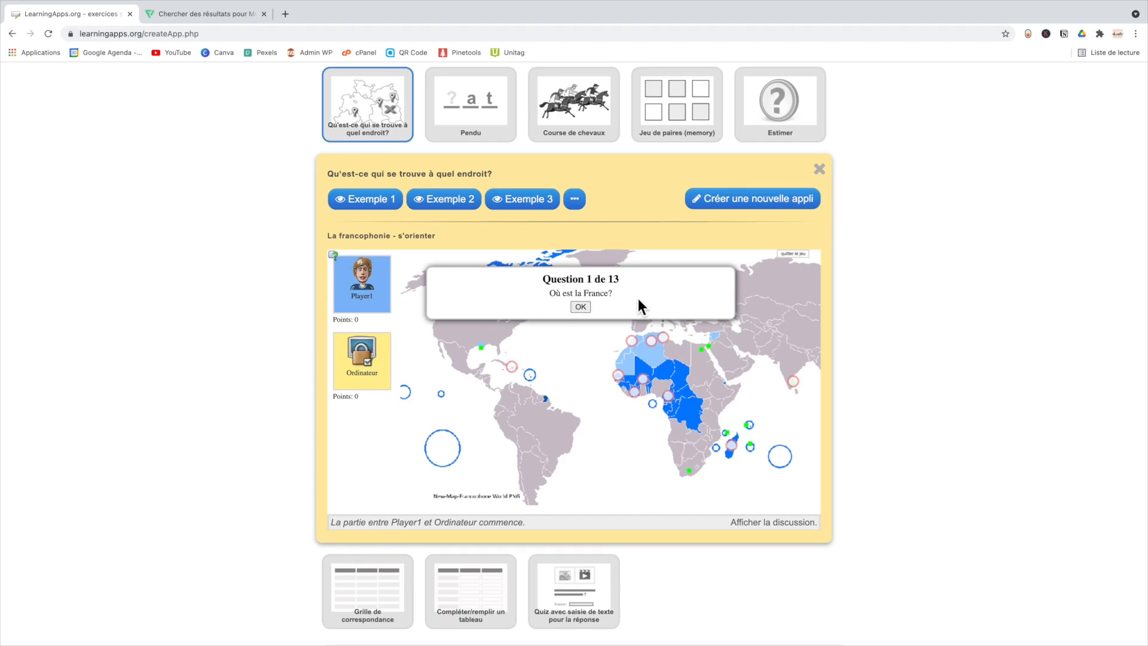
{"action": "left_click", "coordinate": [581, 307]}
{"action": "left_click", "coordinate": [663, 317]}
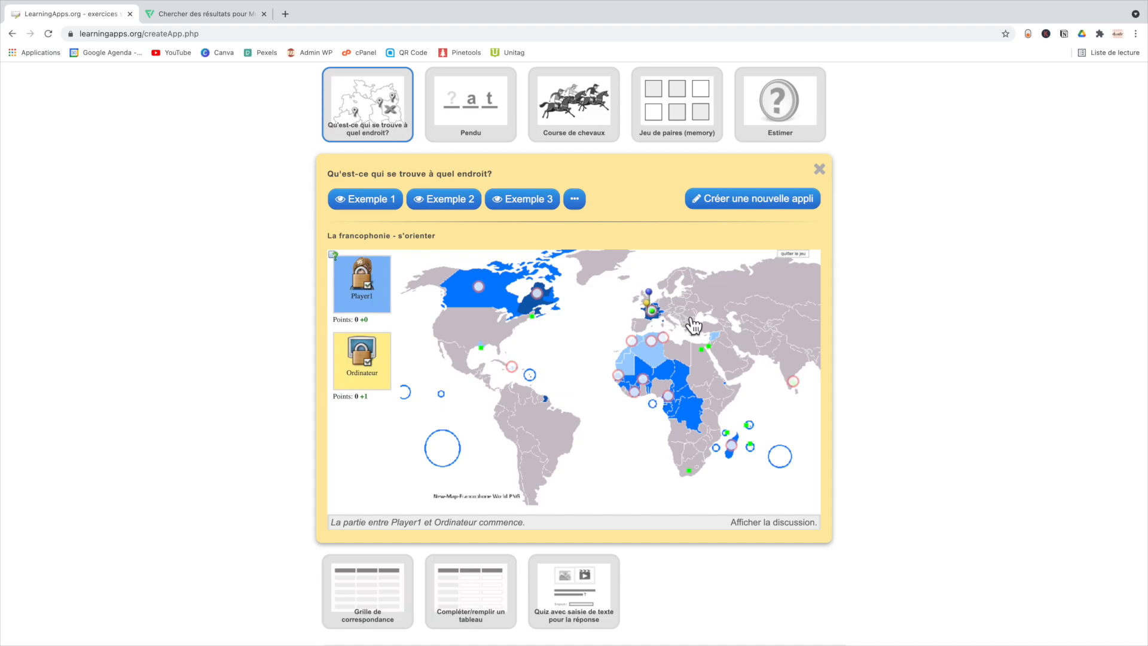
Open the Pendu template preview and guess the letters L, A, G and H for the Mona Lisa picture
{"action": "left_click", "coordinate": [471, 120]}
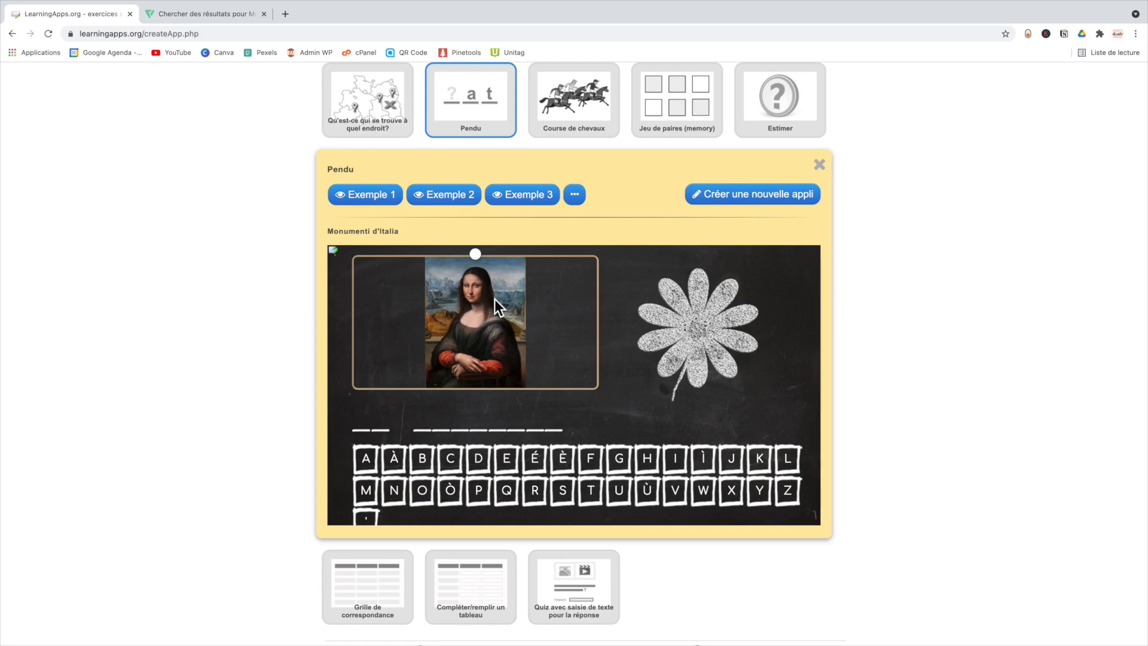
{"action": "left_click", "coordinate": [790, 466]}
{"action": "left_click", "coordinate": [365, 459]}
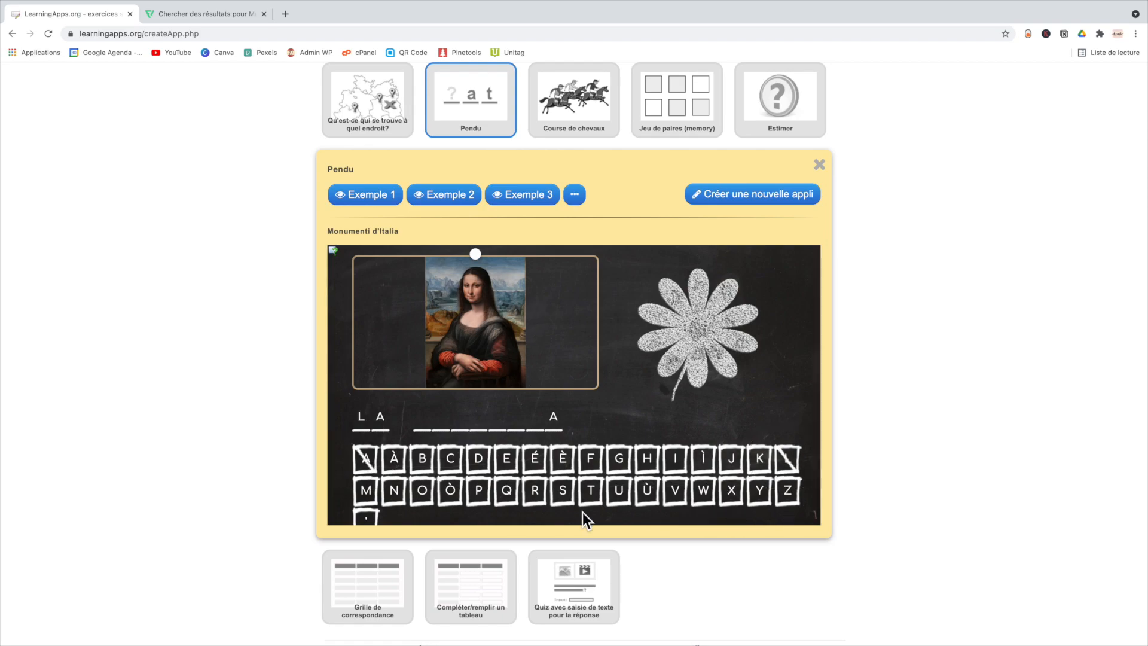
{"action": "left_click", "coordinate": [618, 461]}
{"action": "left_click", "coordinate": [647, 469]}
Open the Course de chevaux preview, start a solo race and answer the first gérondif question with the person going to the hairdresser
{"action": "left_click", "coordinate": [583, 123]}
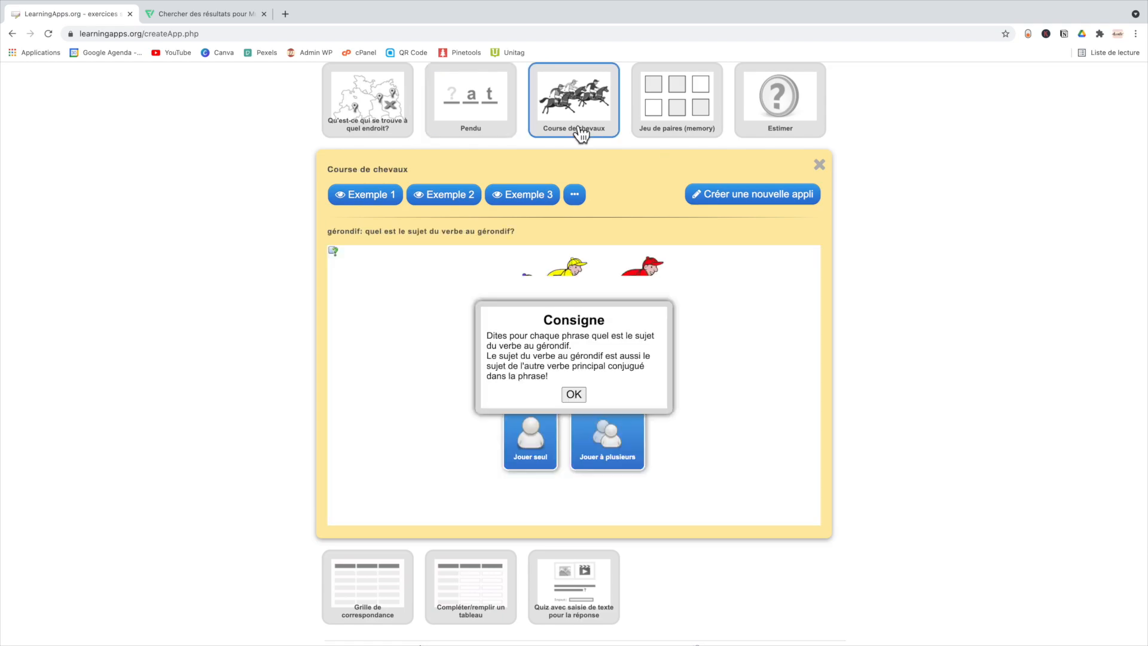
{"action": "left_click", "coordinate": [574, 394]}
{"action": "left_click", "coordinate": [526, 458]}
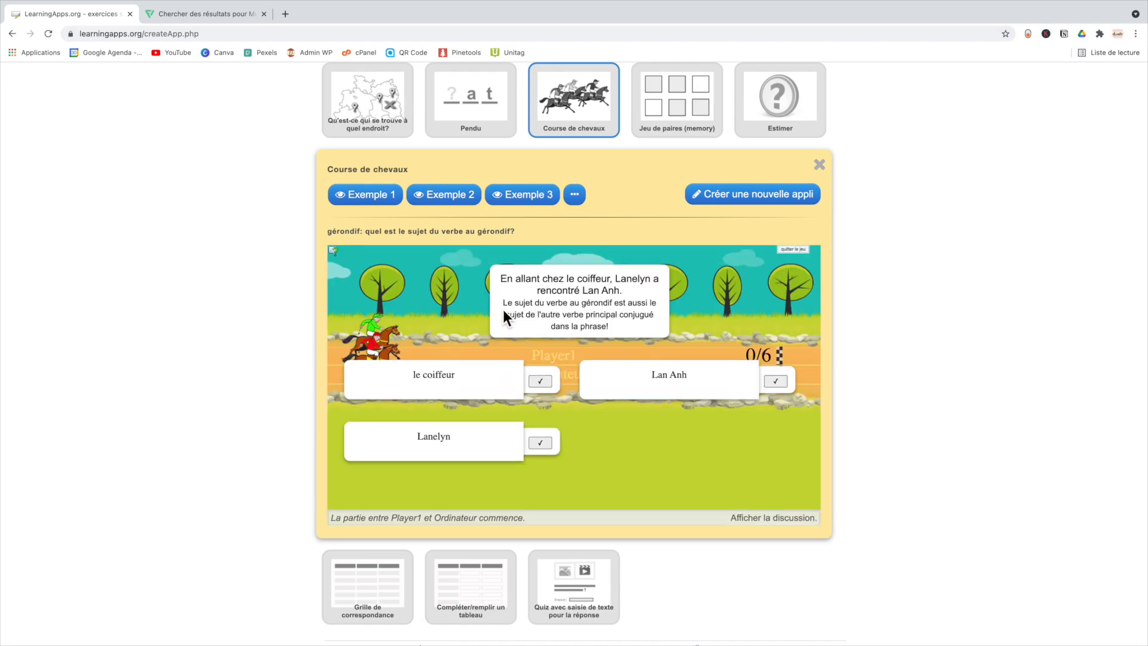
{"action": "left_click", "coordinate": [539, 443]}
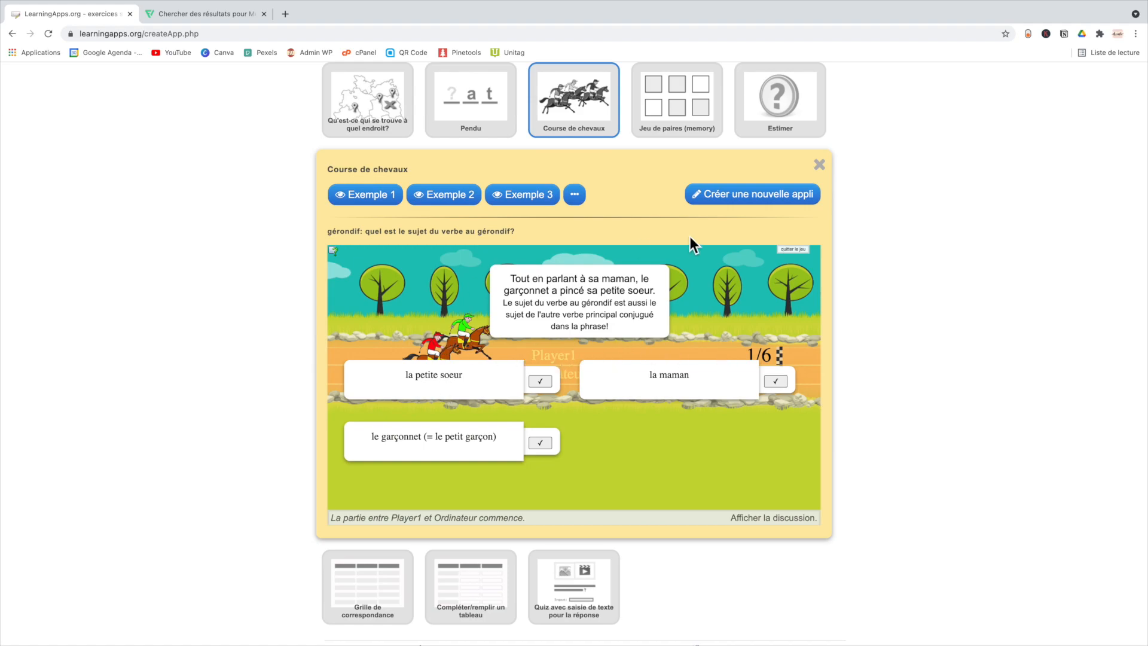
Open the Jeu de paires (memory) preview, dismiss its instruction and turn over two cards of the school subjects game
{"action": "left_click", "coordinate": [699, 108]}
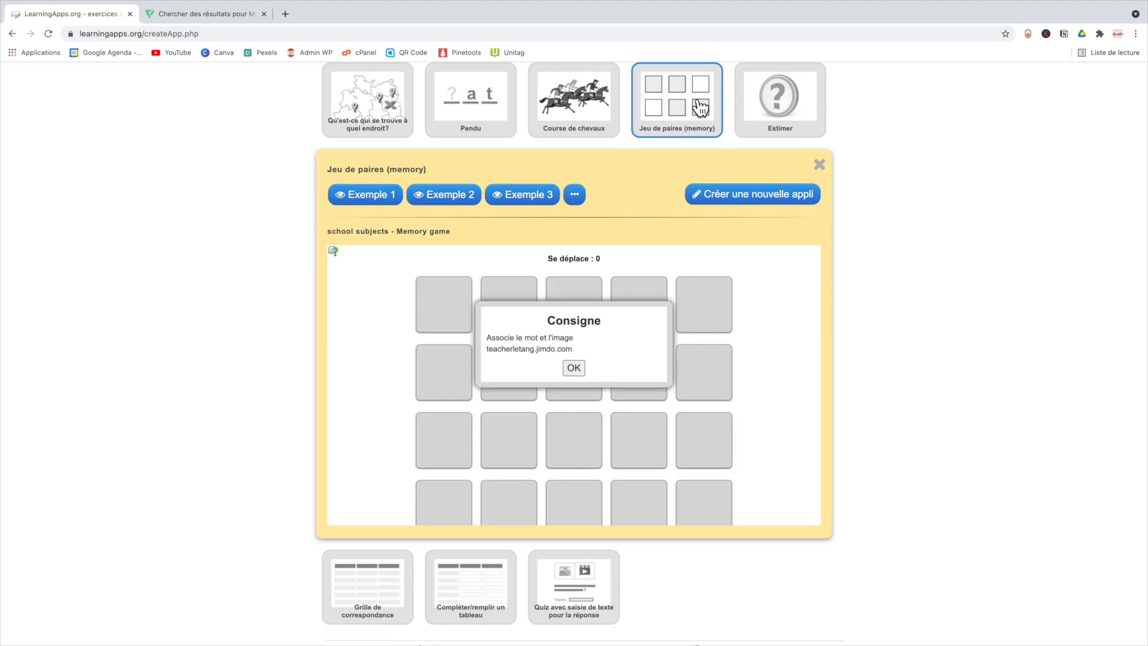
{"action": "left_click", "coordinate": [580, 370]}
{"action": "left_click", "coordinate": [461, 316]}
{"action": "left_click", "coordinate": [511, 373]}
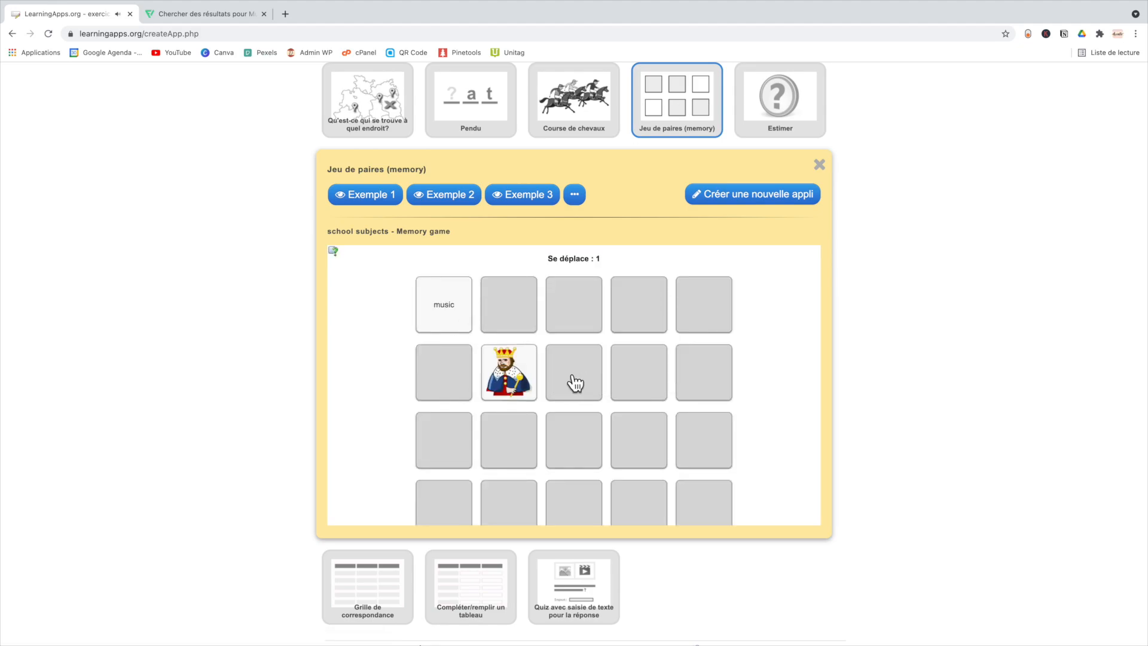
Open the second Jeu de paires example and turn over cards to match the Djabibi title with its book cover
{"action": "left_click", "coordinate": [445, 195]}
{"action": "left_click", "coordinate": [576, 372]}
{"action": "left_click", "coordinate": [449, 318]}
{"action": "left_click", "coordinate": [587, 386]}
{"action": "left_click", "coordinate": [508, 306]}
{"action": "left_click", "coordinate": [586, 323]}
{"action": "left_click", "coordinate": [647, 319]}
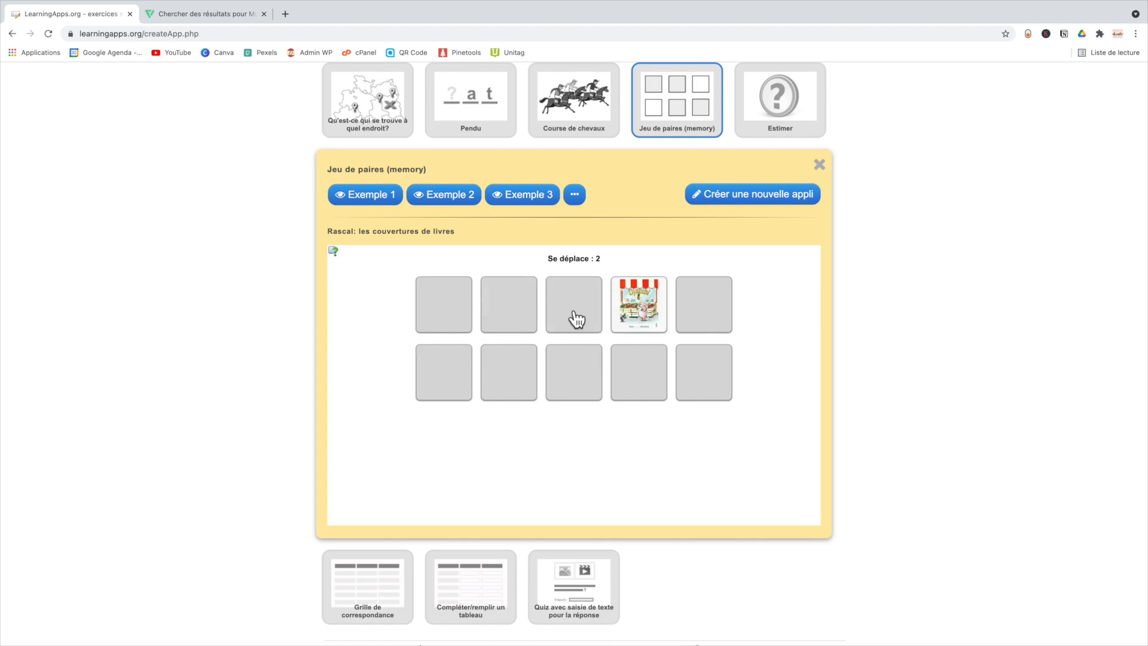
Match the Les trois petits cochons and Ami - ami titles with their book covers in the memory game
{"action": "left_click", "coordinate": [705, 317]}
{"action": "left_click", "coordinate": [601, 392]}
{"action": "left_click", "coordinate": [644, 395]}
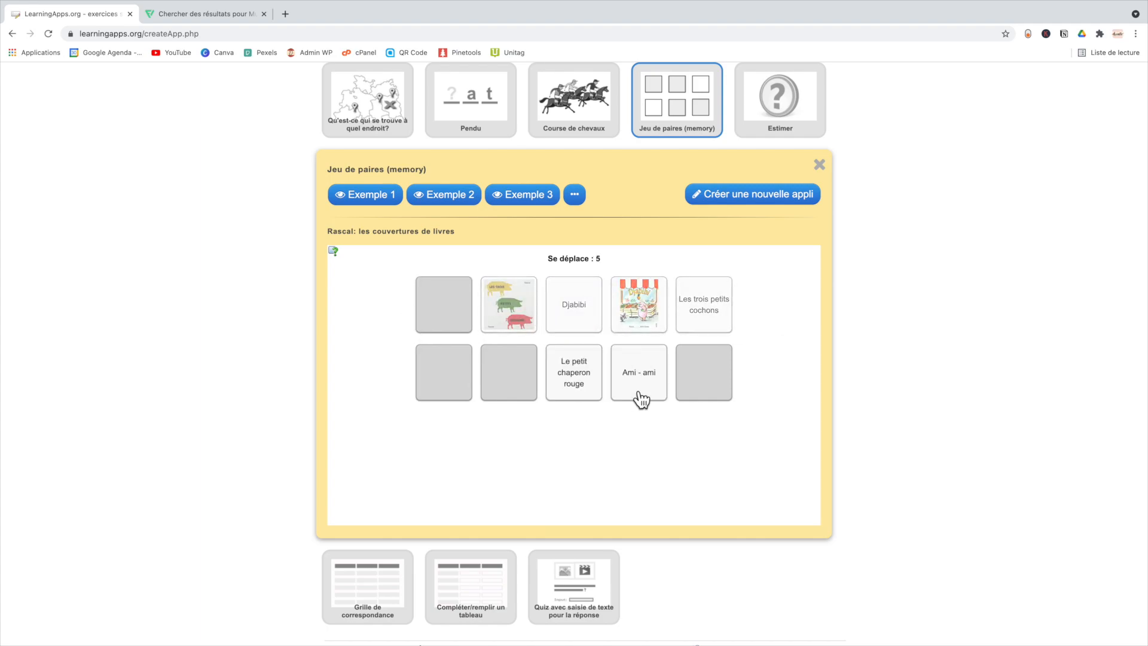
{"action": "left_click", "coordinate": [461, 325]}
{"action": "left_click", "coordinate": [464, 389]}
{"action": "left_click", "coordinate": [518, 391]}
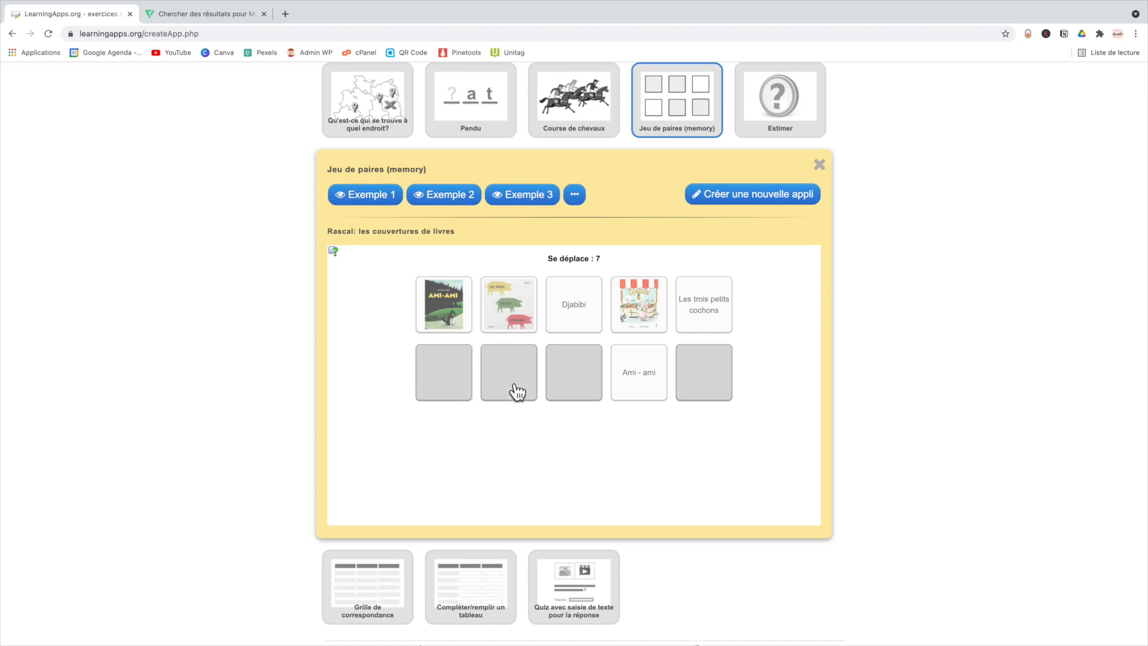
Turn over the remaining second-row memory cards to look for the match to Le petit chaperon rouge
{"action": "left_click", "coordinate": [517, 391]}
{"action": "left_click", "coordinate": [586, 392]}
{"action": "left_click", "coordinate": [690, 388]}
{"action": "left_click", "coordinate": [460, 389]}
{"action": "left_click", "coordinate": [572, 381]}
Open the second Estimer example, start a solo game and submit an estimate for 789 X 3
{"action": "left_click", "coordinate": [778, 108]}
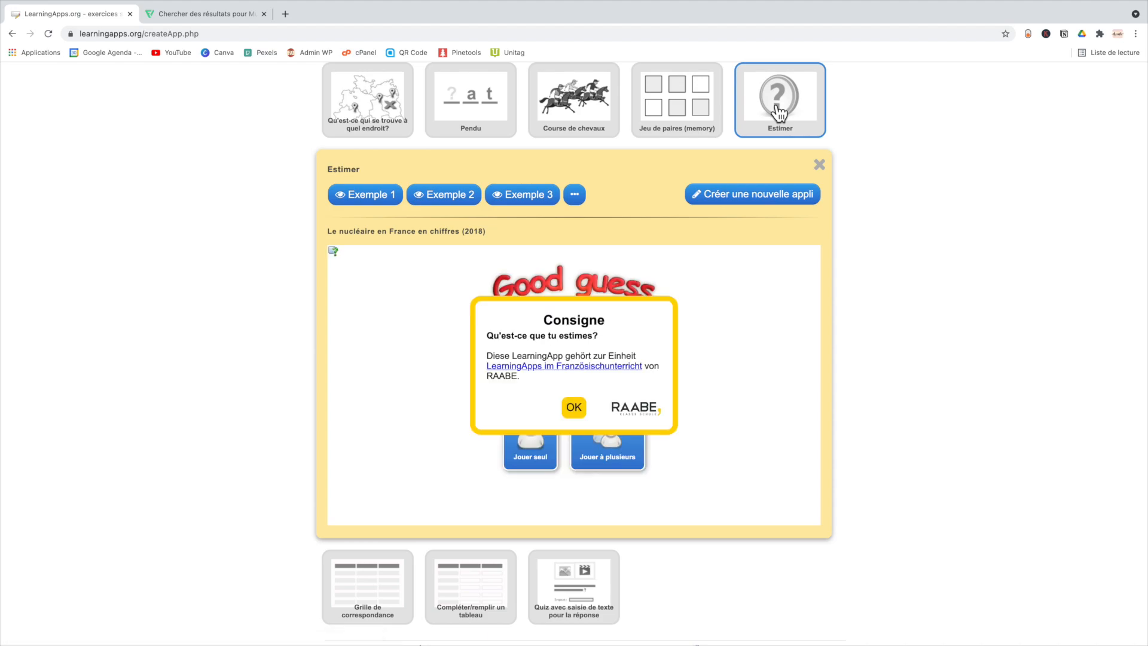
{"action": "left_click", "coordinate": [449, 200]}
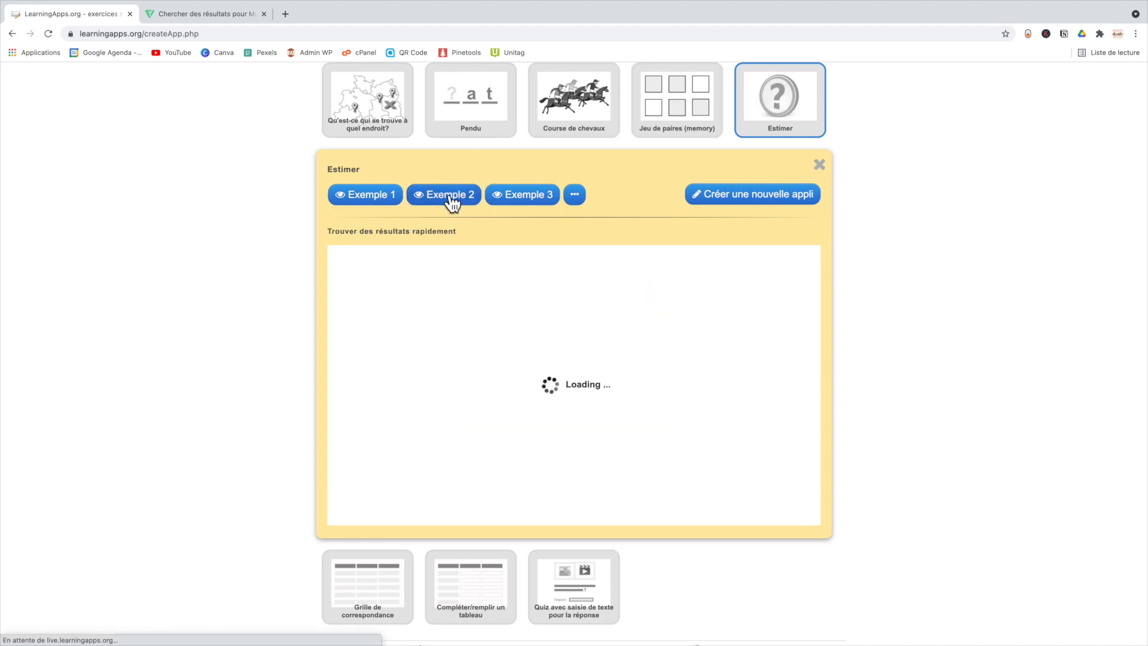
{"action": "left_click", "coordinate": [575, 352]}
{"action": "left_click", "coordinate": [532, 442]}
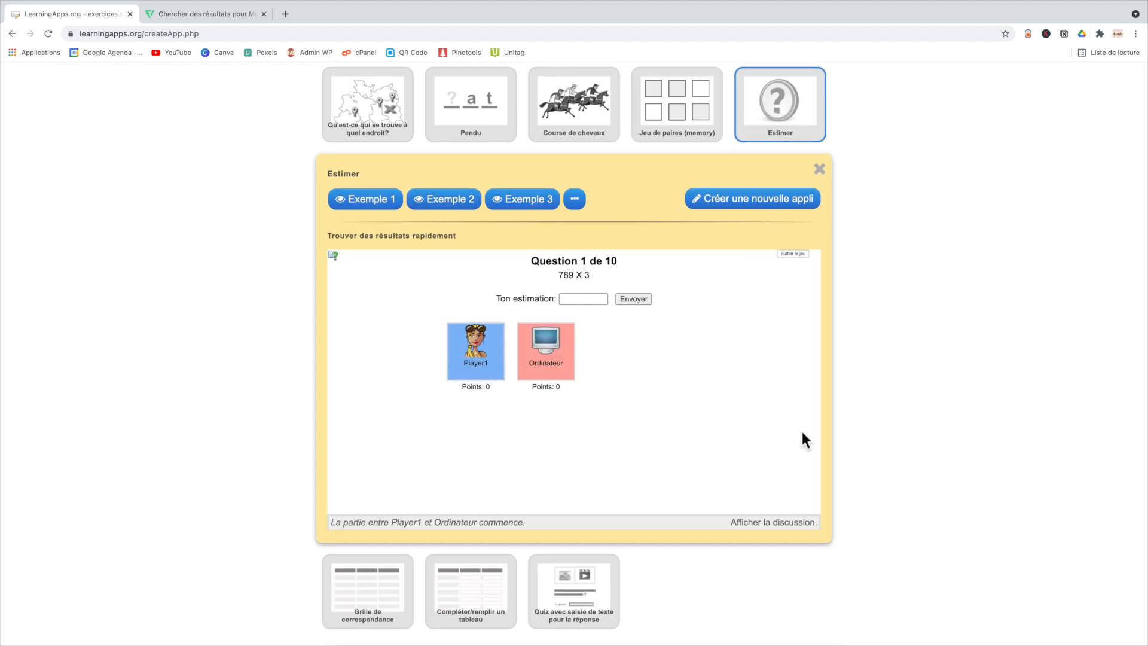
{"action": "left_click", "coordinate": [584, 300]}
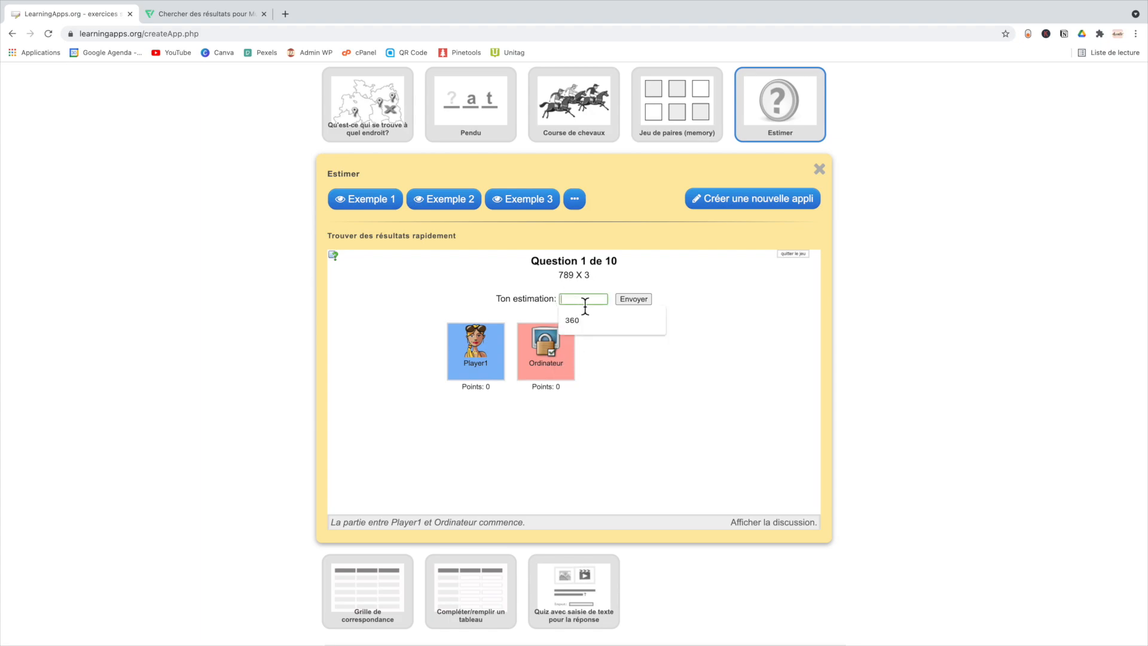
{"action": "left_click", "coordinate": [642, 300]}
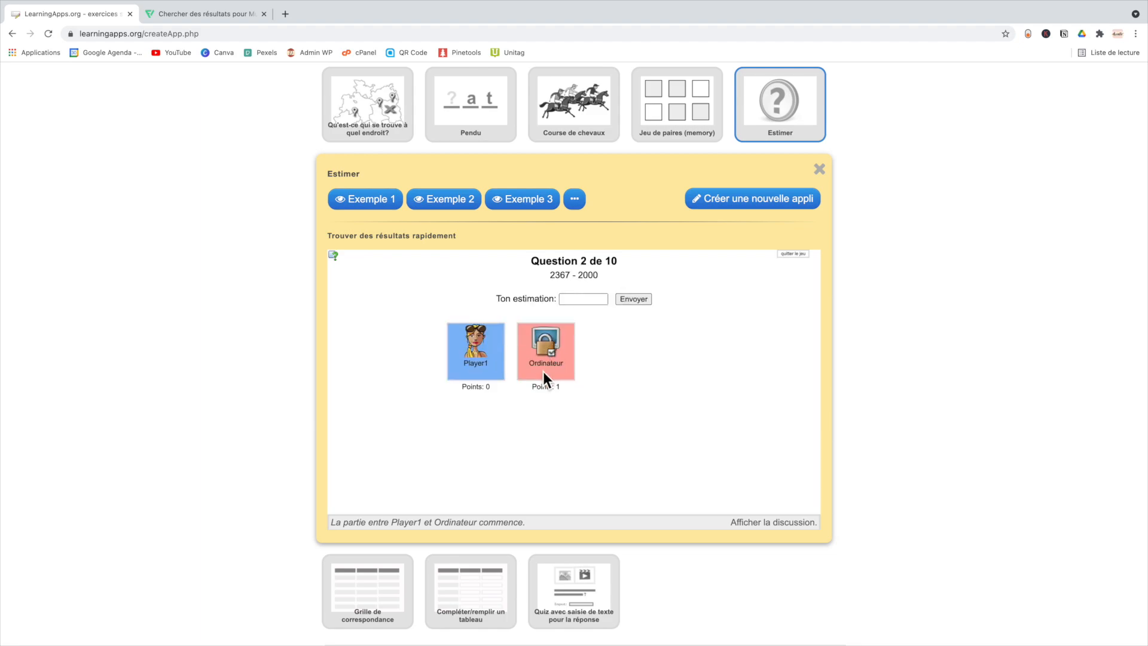
Open the second Grille de correspondance example and place three construction thumbnails in the matching cells of its double-entry table
{"action": "scroll", "coordinate": [681, 383], "scroll_direction": "down", "scroll_amount": 2}
{"action": "left_click", "coordinate": [397, 566]}
{"action": "left_click", "coordinate": [444, 196]}
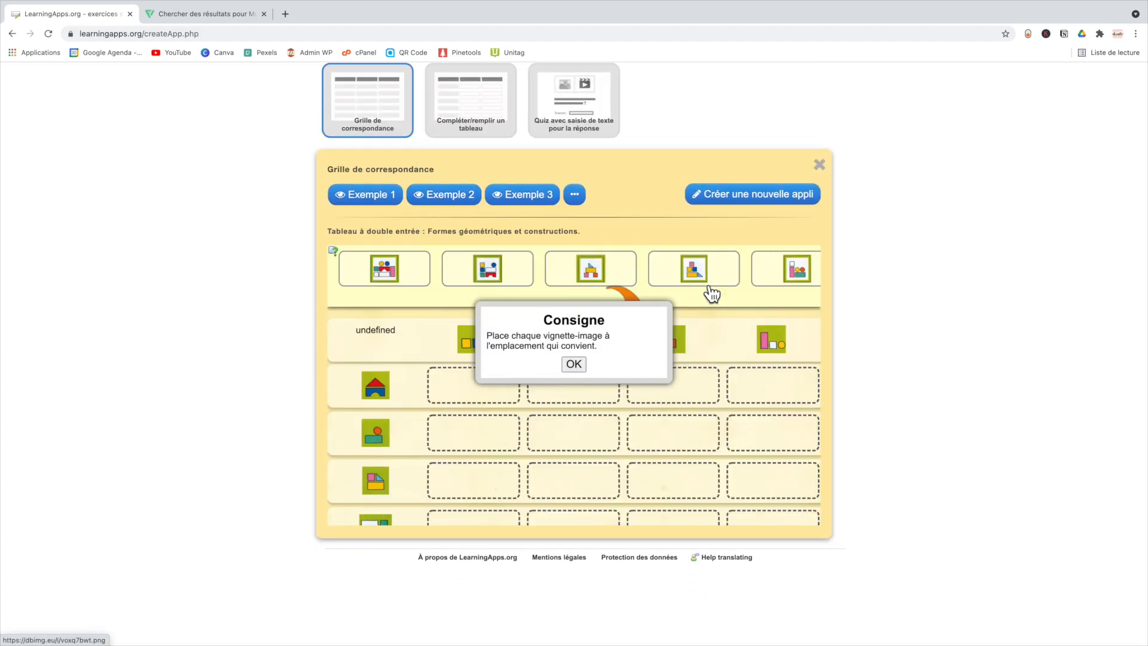
{"action": "left_click", "coordinate": [574, 364]}
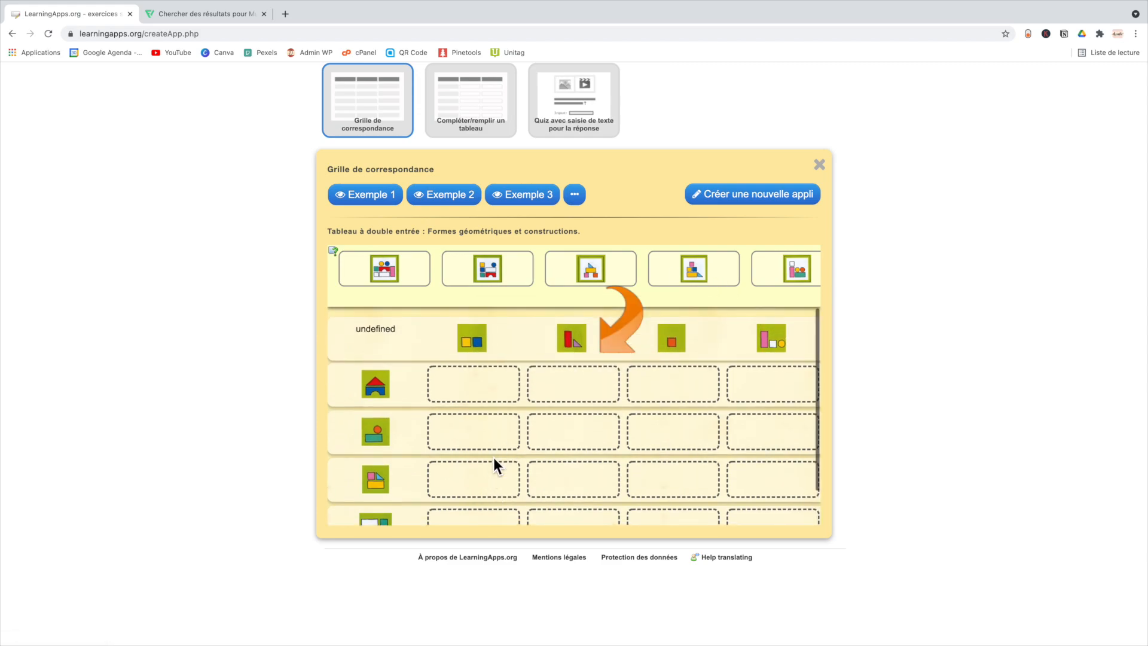
{"action": "left_click_drag", "start_coordinate": [697, 276], "coordinate": [498, 494]}
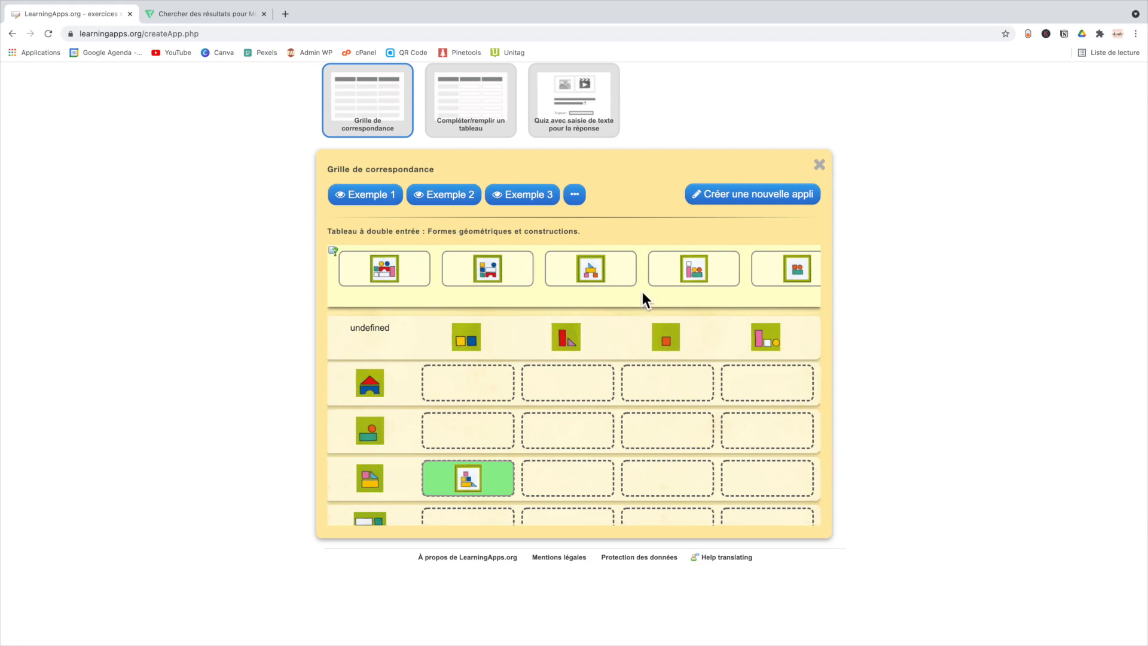
{"action": "scroll", "coordinate": [703, 391], "scroll_direction": "down", "scroll_amount": 1}
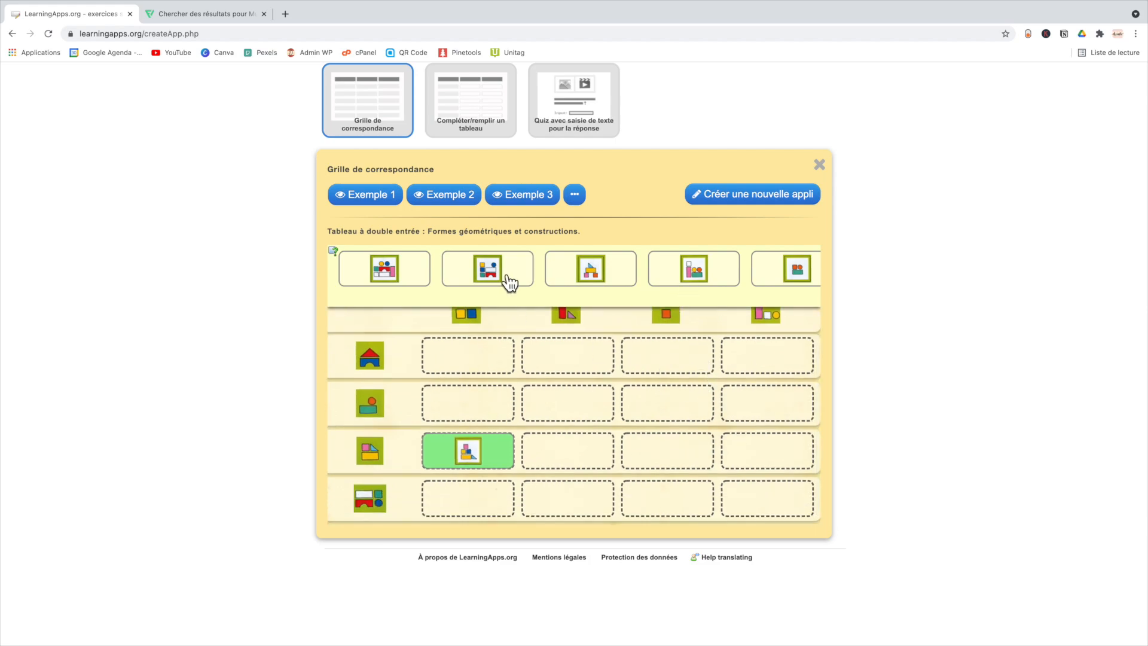
{"action": "left_click_drag", "start_coordinate": [510, 282], "coordinate": [477, 520]}
{"action": "left_click_drag", "start_coordinate": [590, 268], "coordinate": [791, 422]}
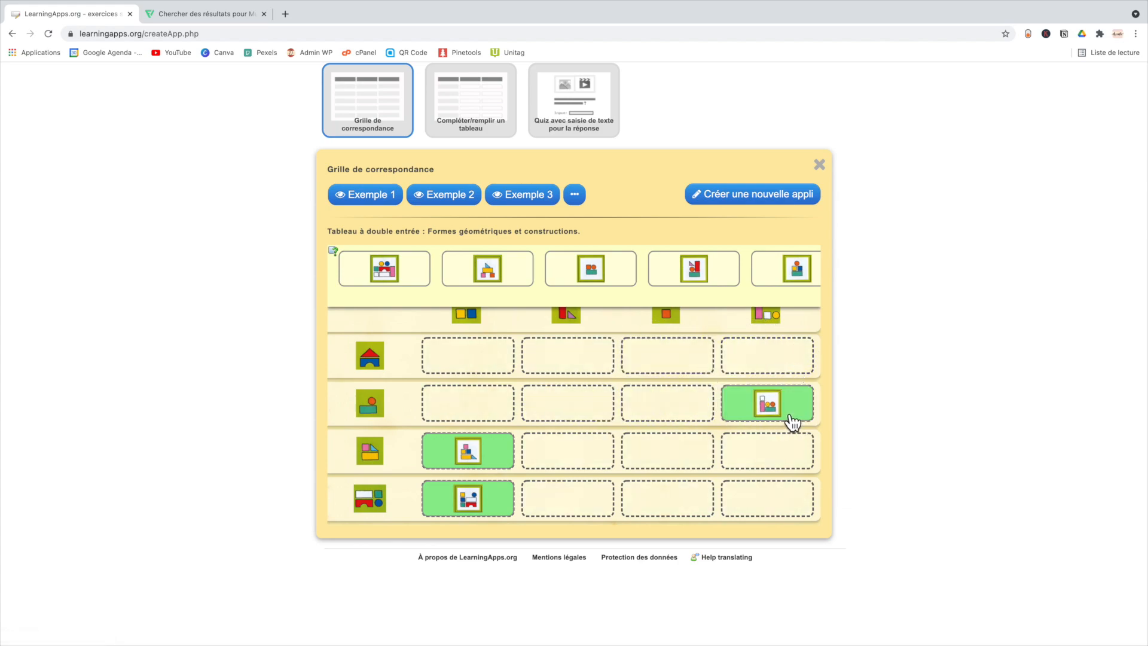
In the first Compléter/remplir un tableau example, enter cut as both prétérit and participe passé of the verb cut, and check the table
{"action": "left_click", "coordinate": [505, 134]}
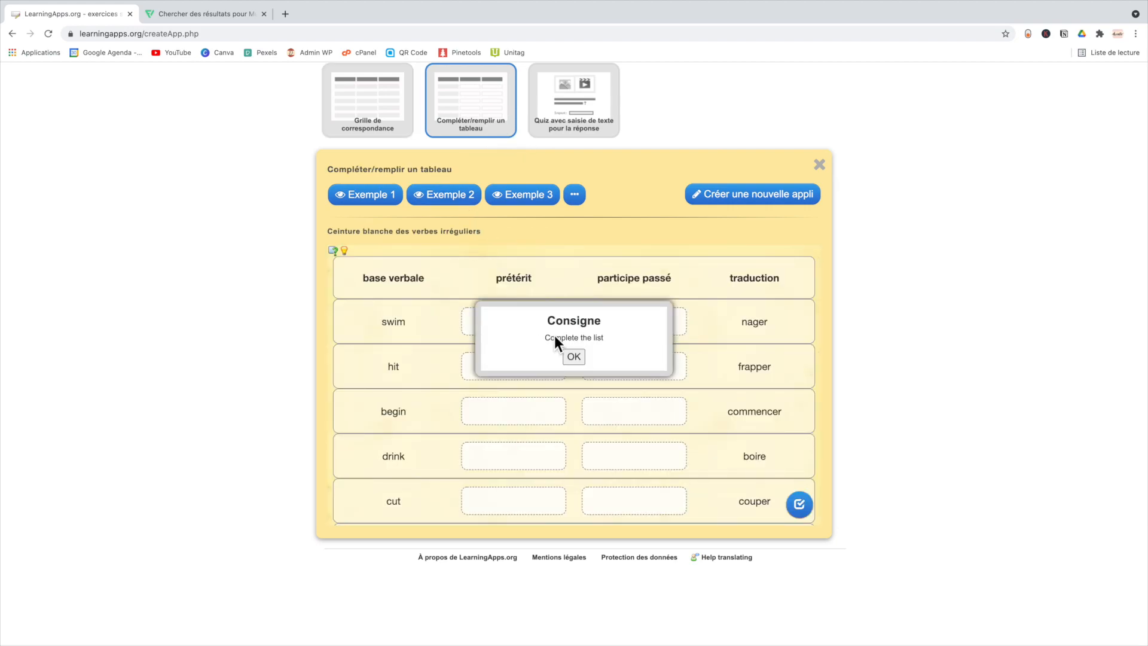
{"action": "left_click", "coordinate": [574, 357]}
{"action": "scroll", "coordinate": [538, 418], "scroll_direction": "down", "scroll_amount": 1}
{"action": "left_click", "coordinate": [524, 458]}
{"action": "type", "text": "cut"}
{"action": "key", "text": "Tab"}
{"action": "type", "text": "cut"}
{"action": "left_click", "coordinate": [799, 456]}
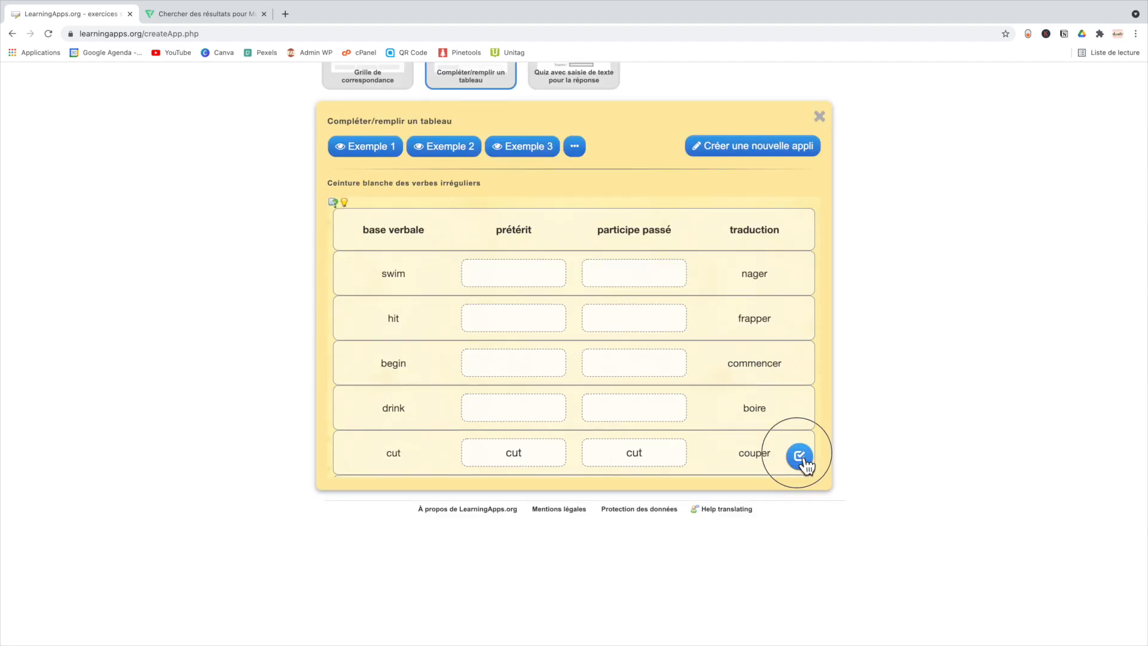
{"action": "scroll", "coordinate": [726, 415], "scroll_direction": "down", "scroll_amount": 1}
{"action": "scroll", "coordinate": [726, 415], "scroll_direction": "down", "scroll_amount": 5}
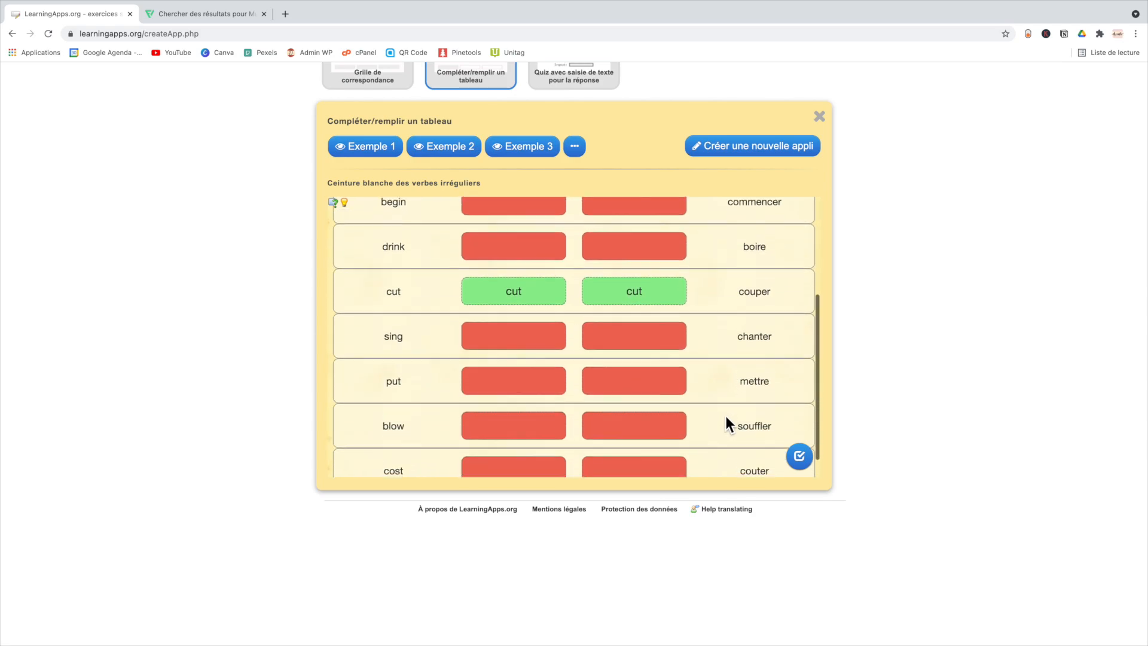
{"action": "scroll", "coordinate": [726, 418], "scroll_direction": "up", "scroll_amount": 2}
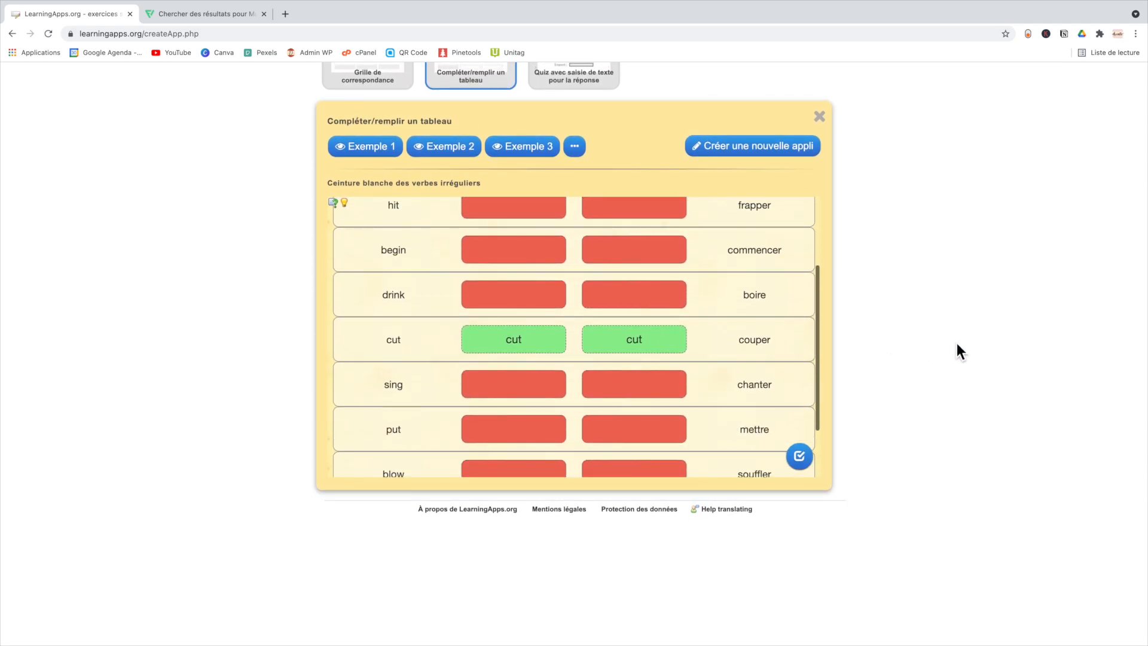
Open the Quiz avec saisie de texte pour la réponse preview, listen to the first number, answer 40 and check it
{"action": "scroll", "coordinate": [956, 346], "scroll_direction": "up", "scroll_amount": 3}
{"action": "left_click", "coordinate": [592, 158]}
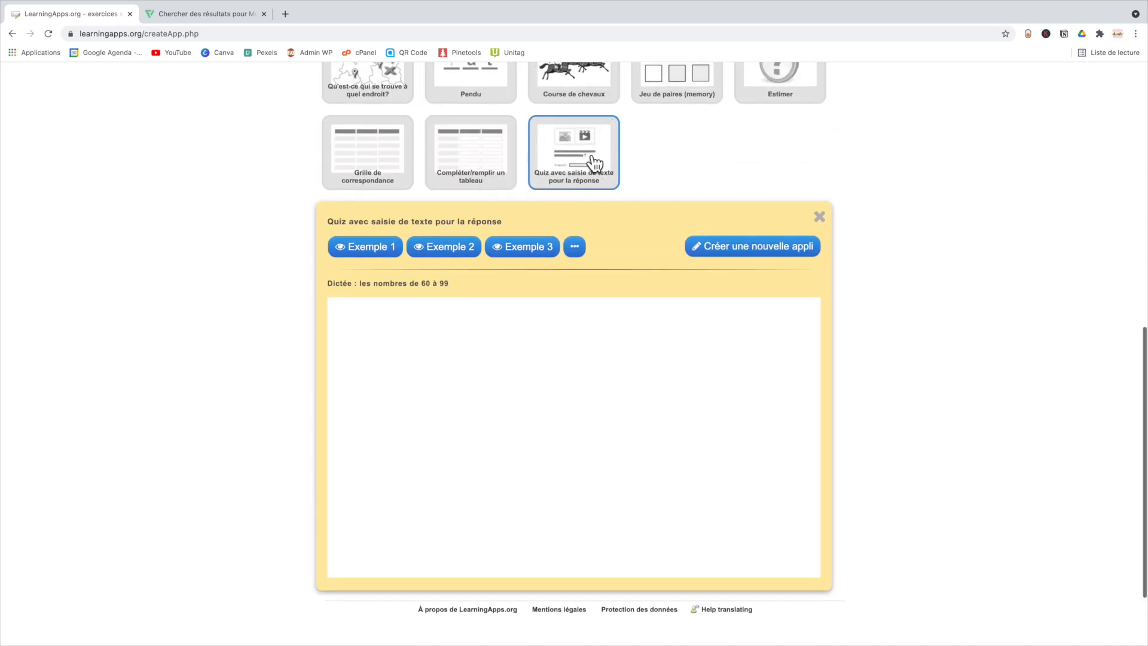
{"action": "scroll", "coordinate": [588, 155], "scroll_direction": "down", "scroll_amount": 2}
{"action": "left_click", "coordinate": [573, 356]}
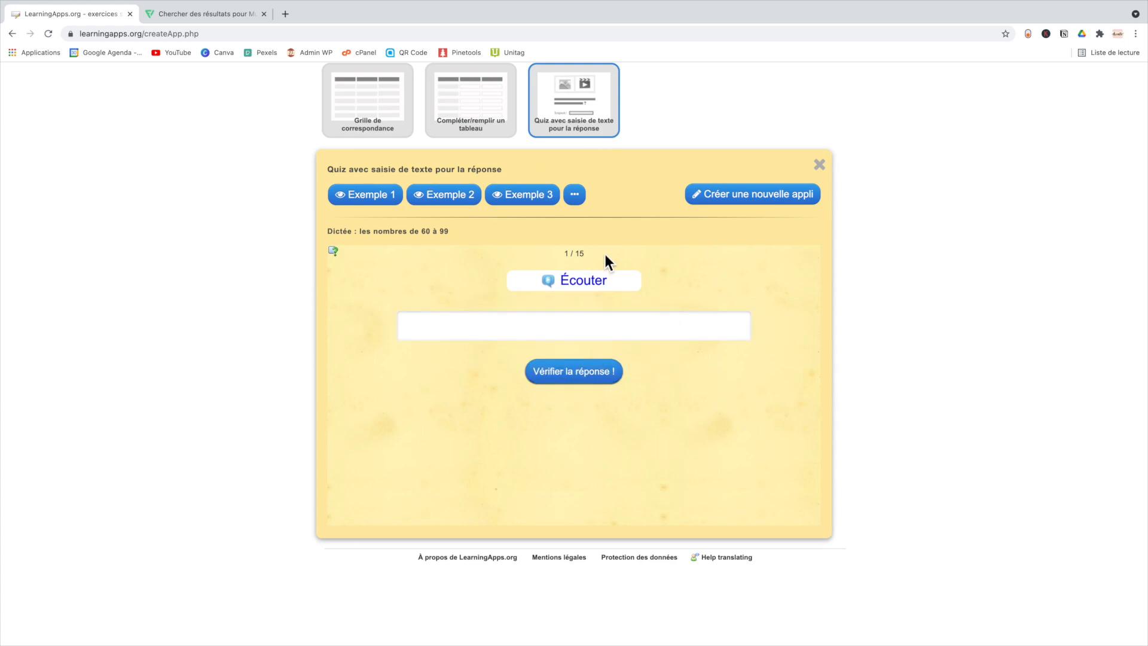
{"action": "left_click", "coordinate": [564, 288]}
{"action": "left_click", "coordinate": [501, 334]}
{"action": "type", "text": "40"}
{"action": "left_click", "coordinate": [573, 371]}
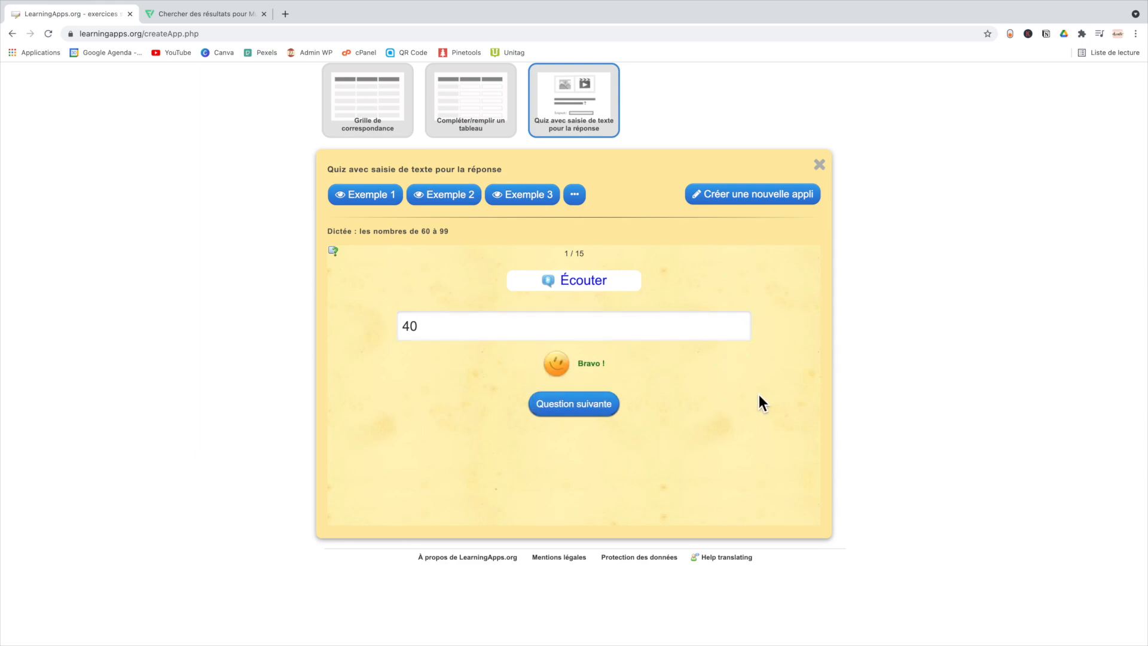
Go on to question 2 of the number dictation, listen to it, answer 63 and check the answer
{"action": "left_click", "coordinate": [574, 402]}
{"action": "left_click", "coordinate": [583, 279]}
{"action": "left_click", "coordinate": [528, 333]}
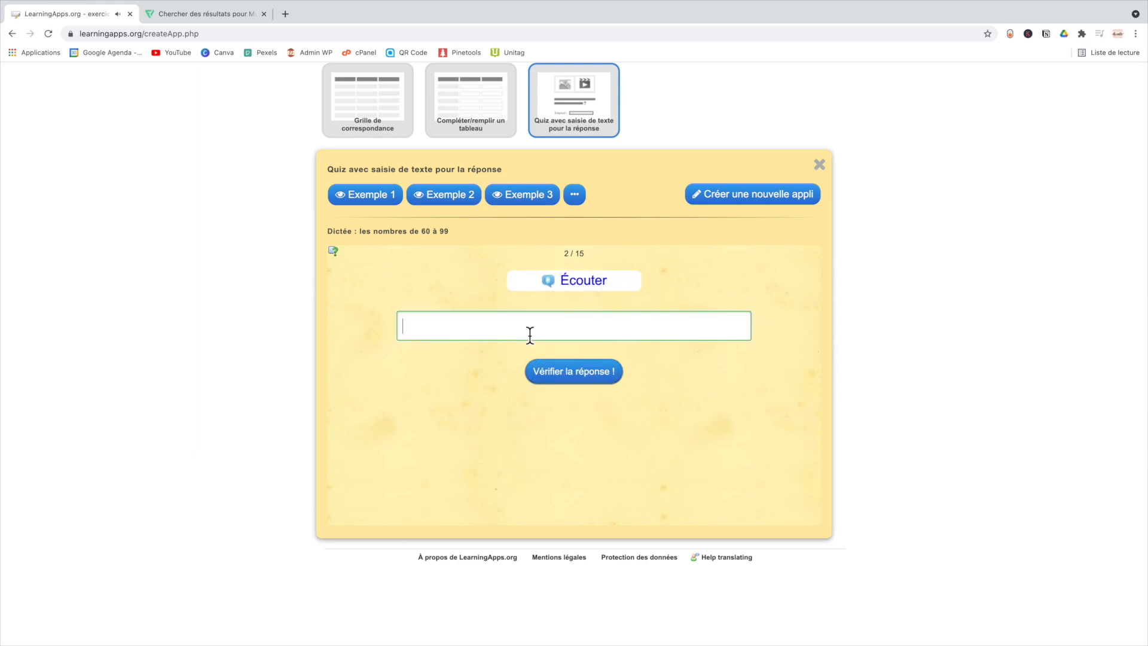
{"action": "type", "text": "63"}
{"action": "left_click", "coordinate": [603, 388]}
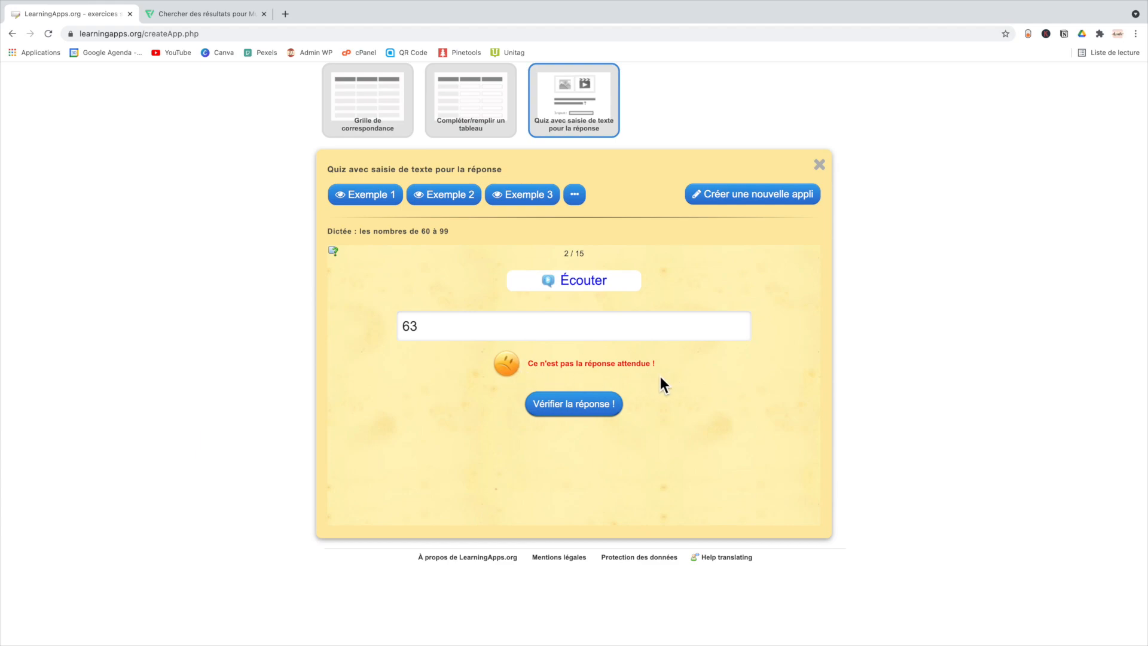
Return to the template overview and open the preview of the Classer par paire template
{"action": "scroll", "coordinate": [765, 414], "scroll_direction": "down", "scroll_amount": 1}
{"action": "scroll", "coordinate": [764, 414], "scroll_direction": "up", "scroll_amount": 8}
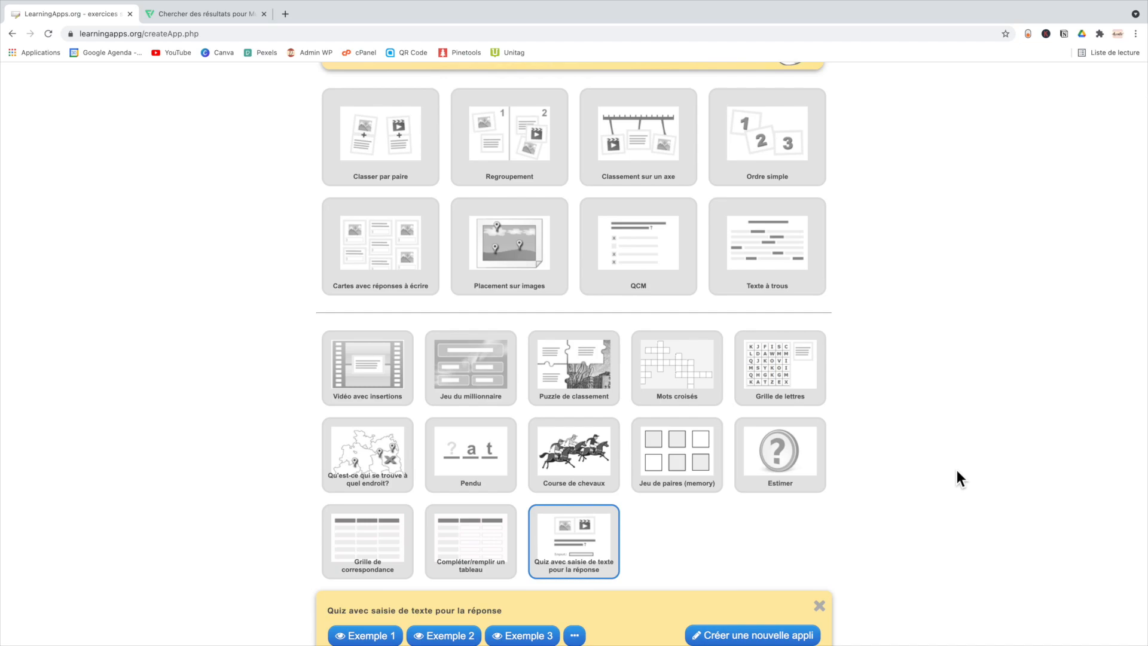
{"action": "left_click", "coordinate": [402, 165]}
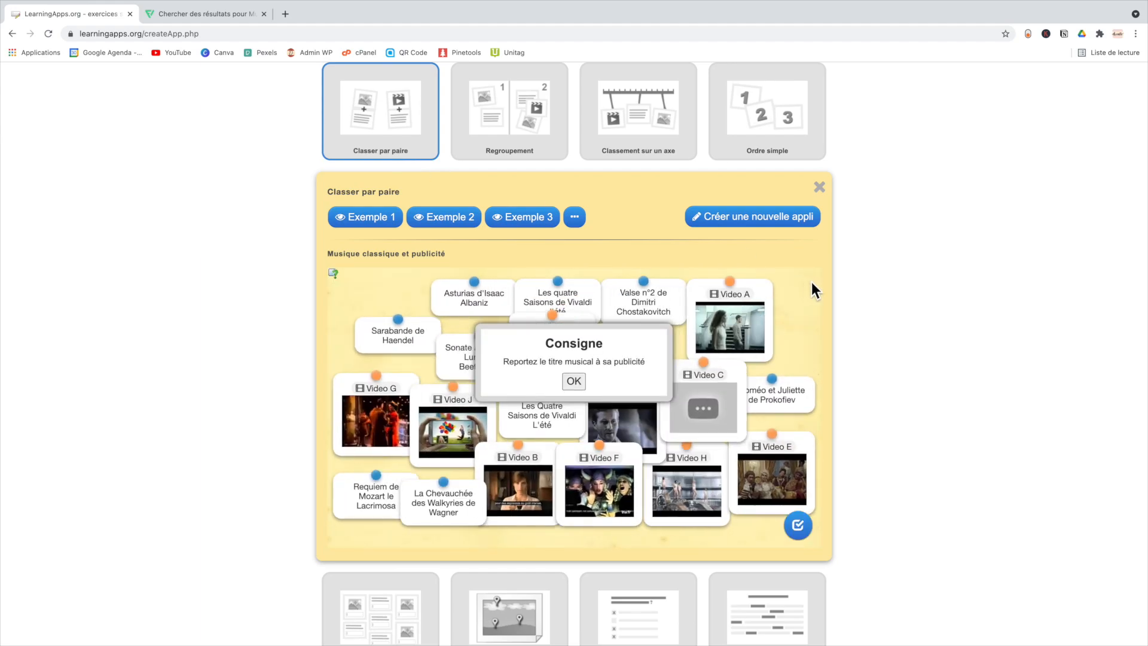
Open the saved app Frases útiles para comunicar en clase from My Stuff and start modifying it
{"action": "scroll", "coordinate": [895, 268], "scroll_direction": "up", "scroll_amount": 3}
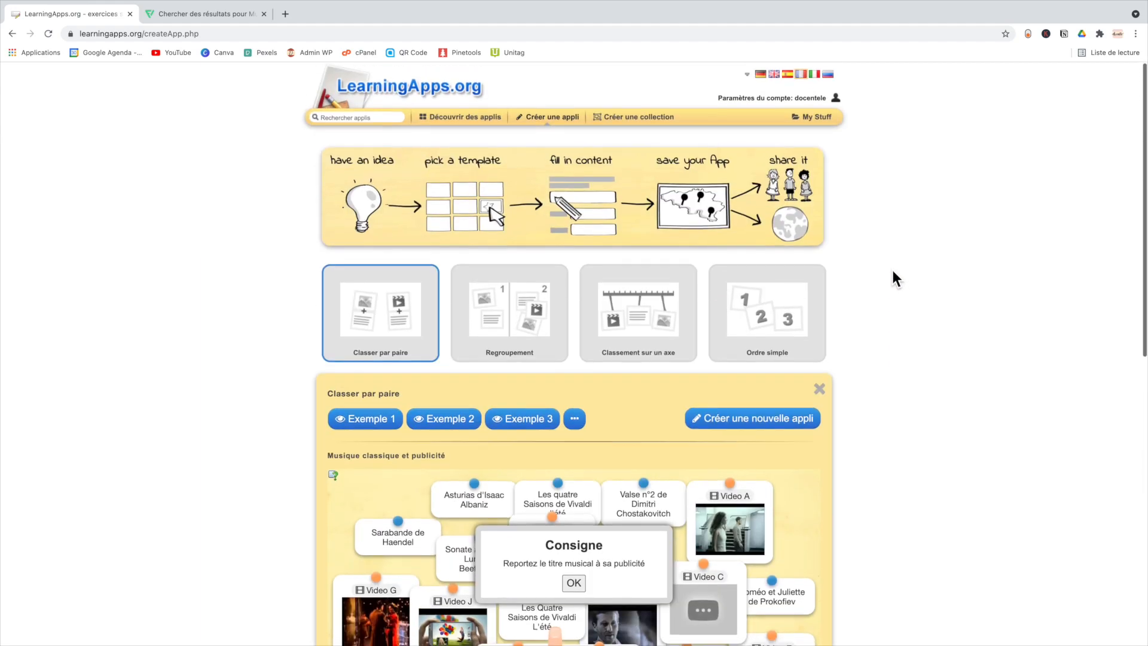
{"action": "left_click", "coordinate": [824, 119]}
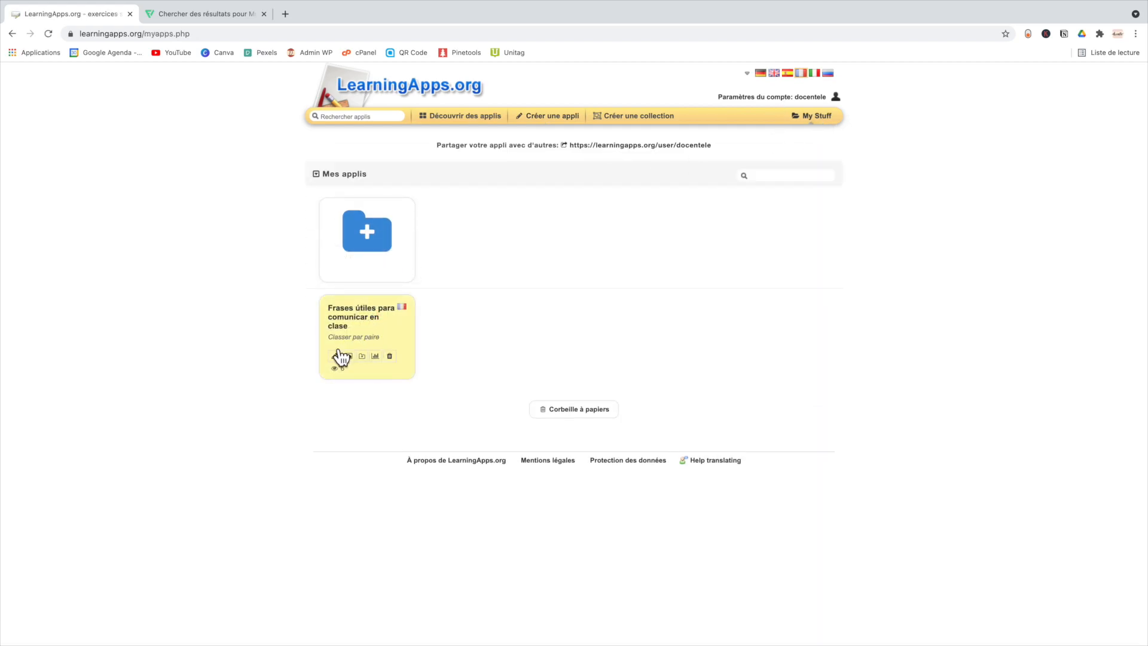
{"action": "left_click", "coordinate": [374, 325]}
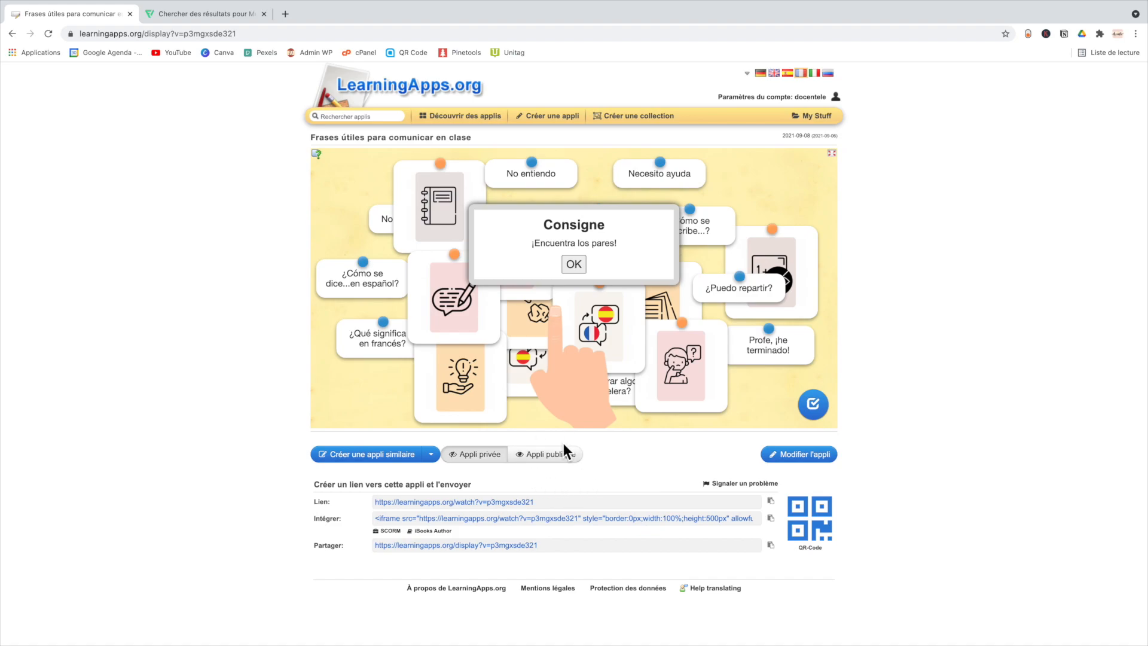
{"action": "left_click", "coordinate": [804, 455]}
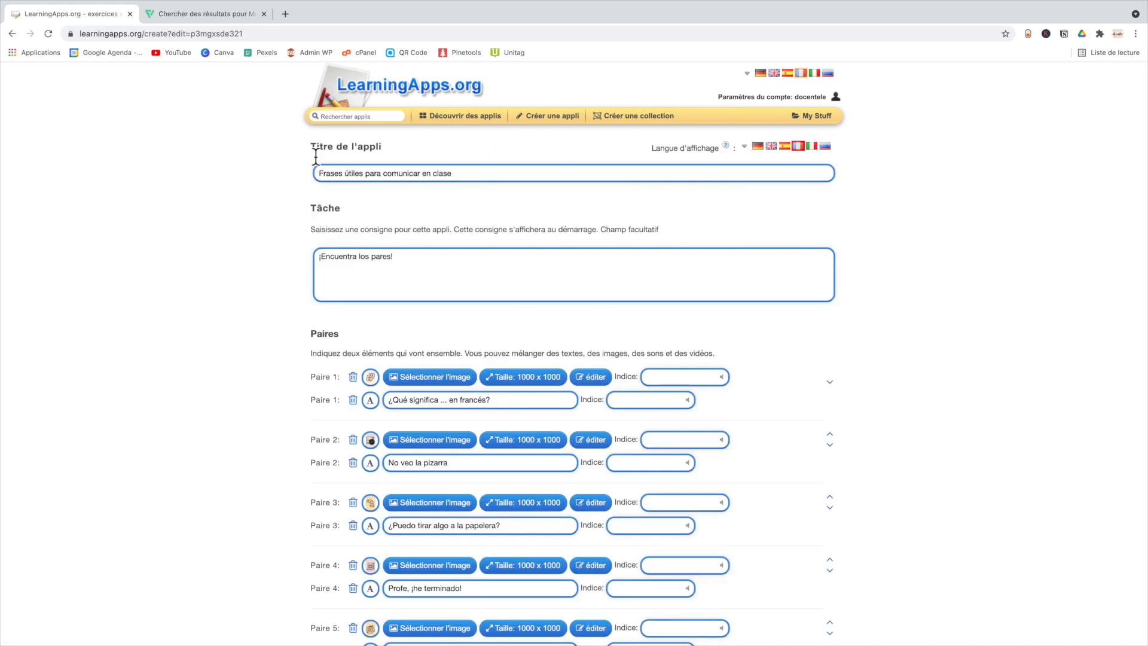
Review the title, the task instruction and the first pairs in the app's editing form
{"action": "left_click_drag", "start_coordinate": [315, 174], "coordinate": [487, 177]}
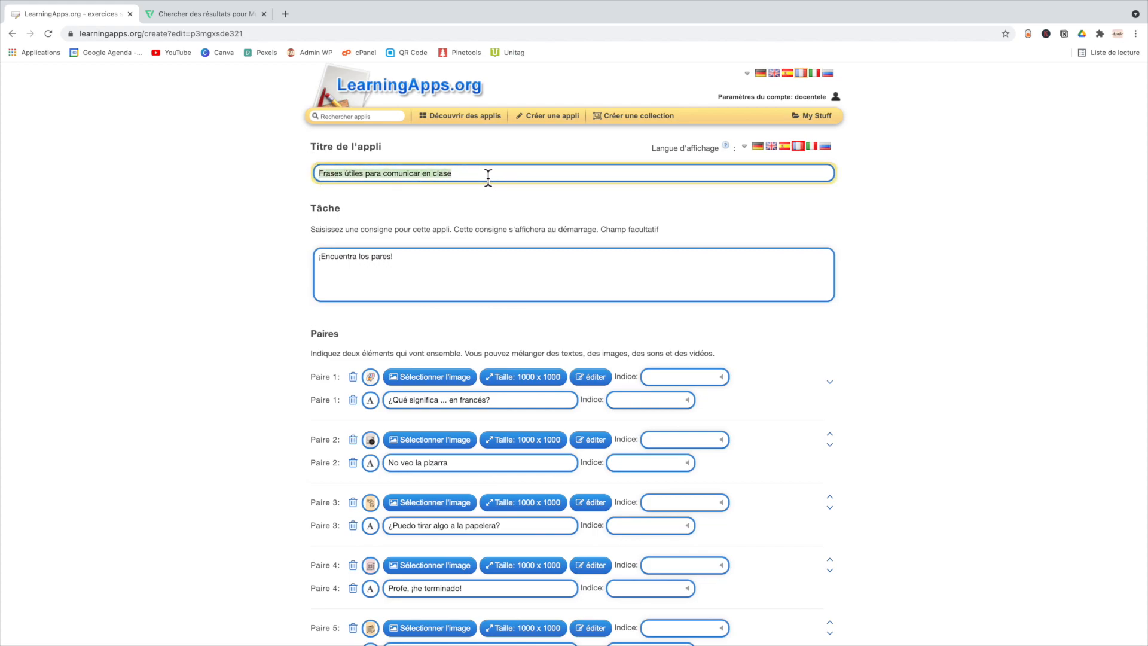
{"action": "left_click", "coordinate": [433, 264]}
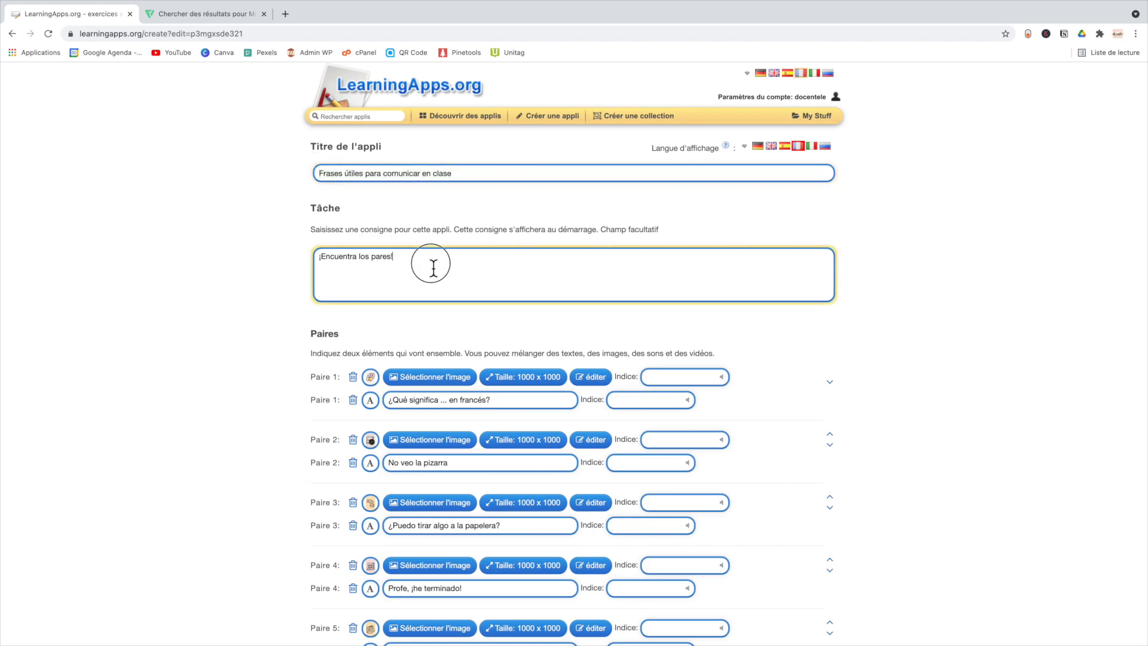
{"action": "scroll", "coordinate": [538, 281], "scroll_direction": "down", "scroll_amount": 3}
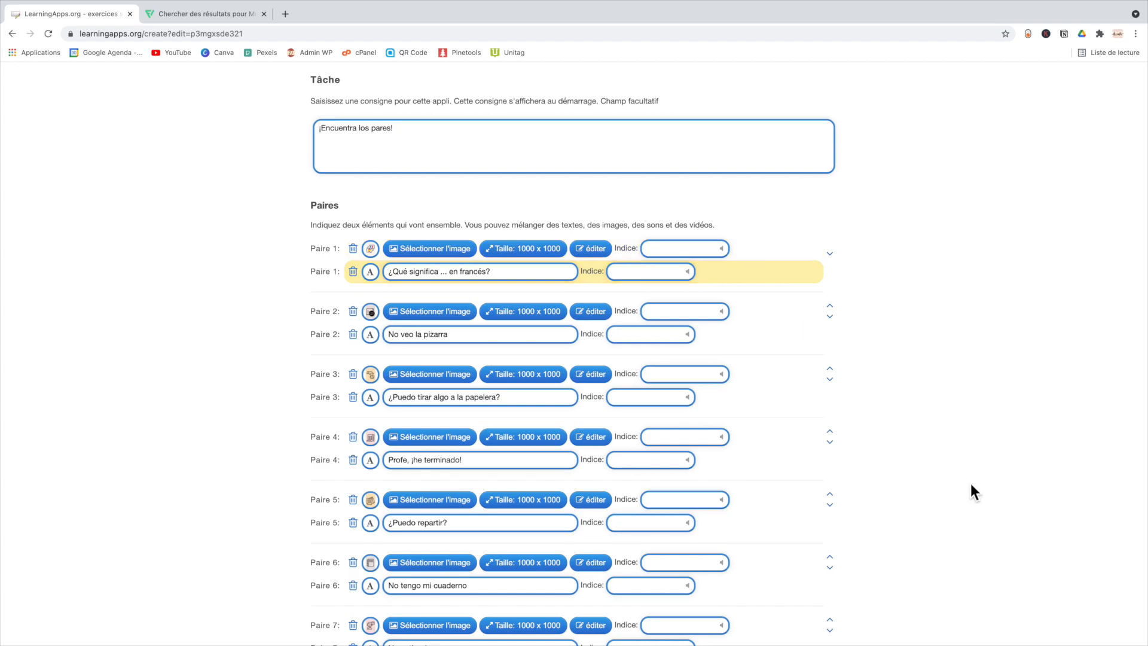
Add pair 11, matching the French speech-synthesis word parler with the speaking-head image
{"action": "scroll", "coordinate": [967, 490], "scroll_direction": "down", "scroll_amount": 6}
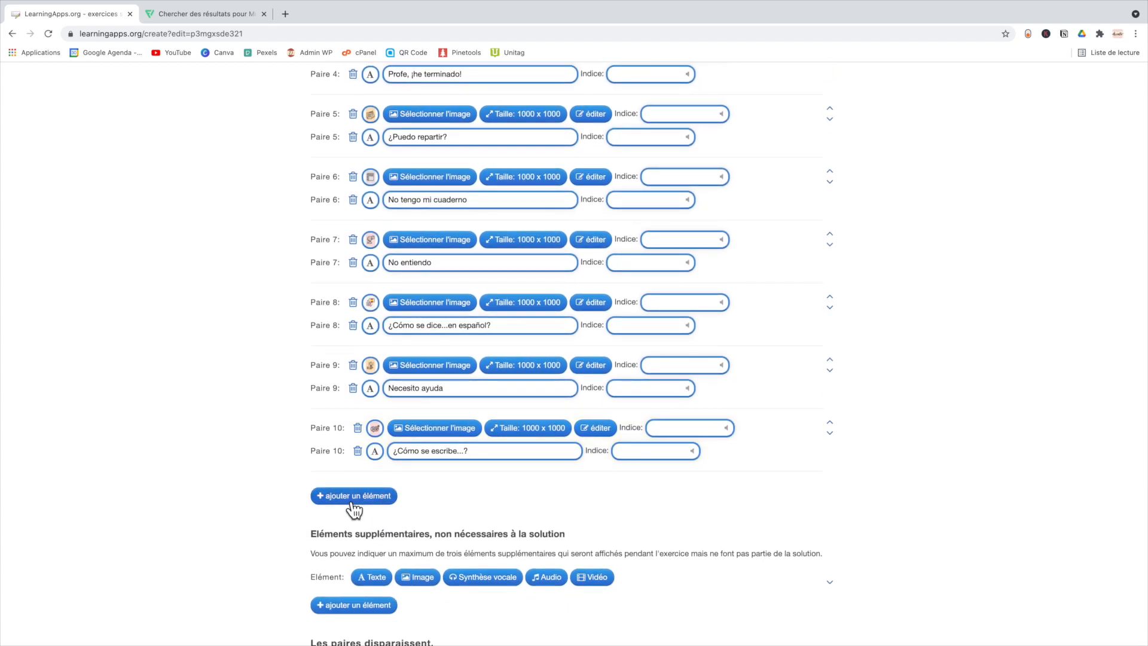
{"action": "left_click", "coordinate": [355, 496]}
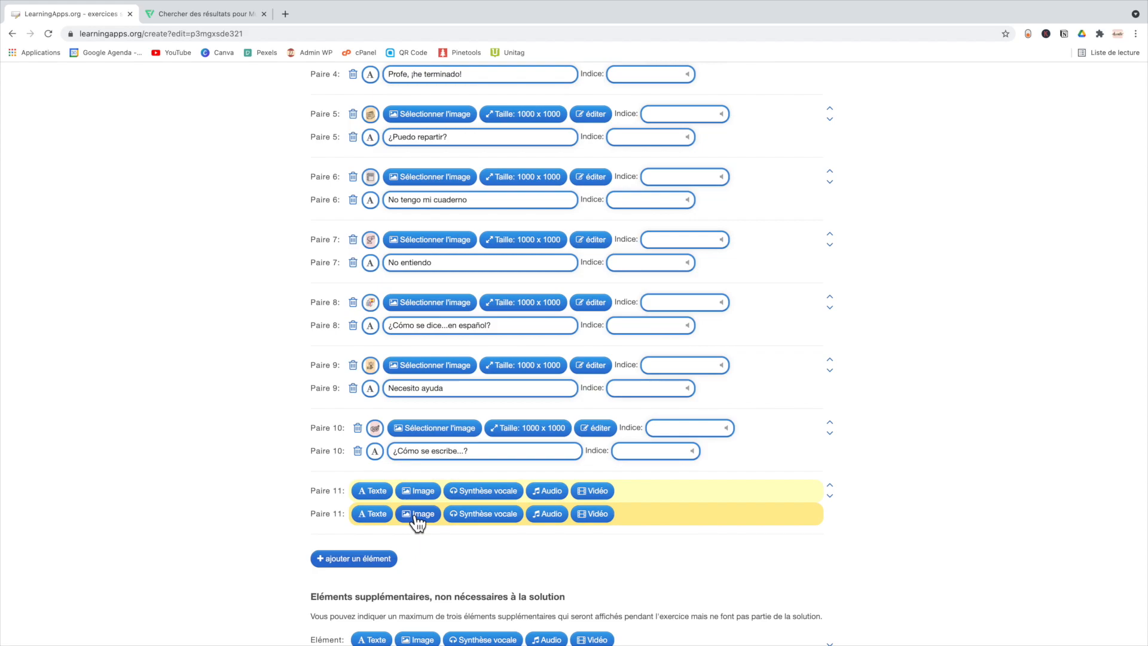
{"action": "left_click", "coordinate": [472, 491]}
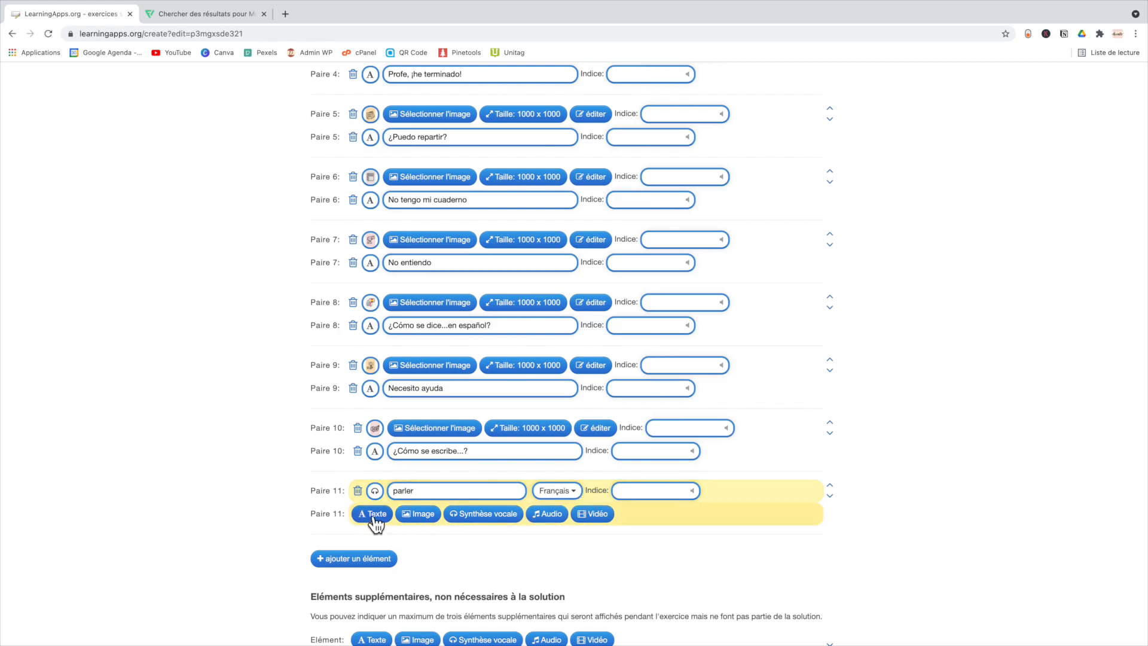
{"action": "left_click", "coordinate": [421, 514]}
{"action": "left_click", "coordinate": [771, 451]}
{"action": "left_click", "coordinate": [764, 430]}
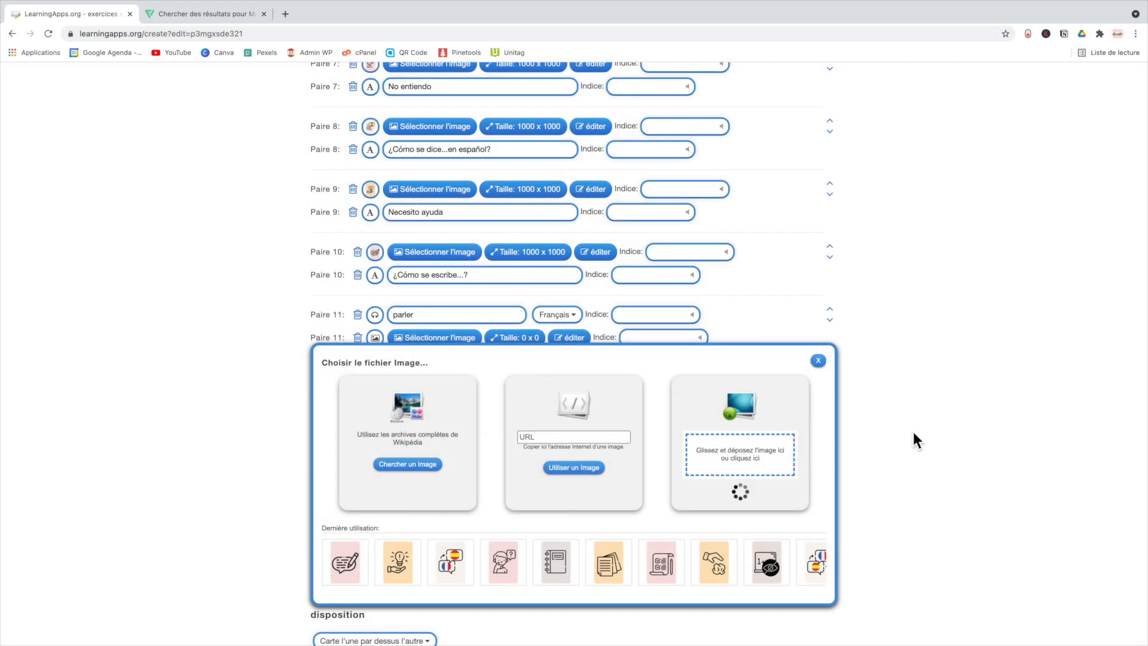
Choose Carte l'une par dessus l'autre as the disposition, check the feedback and hint fields, and save the app
{"action": "scroll", "coordinate": [565, 395], "scroll_direction": "down", "scroll_amount": 5}
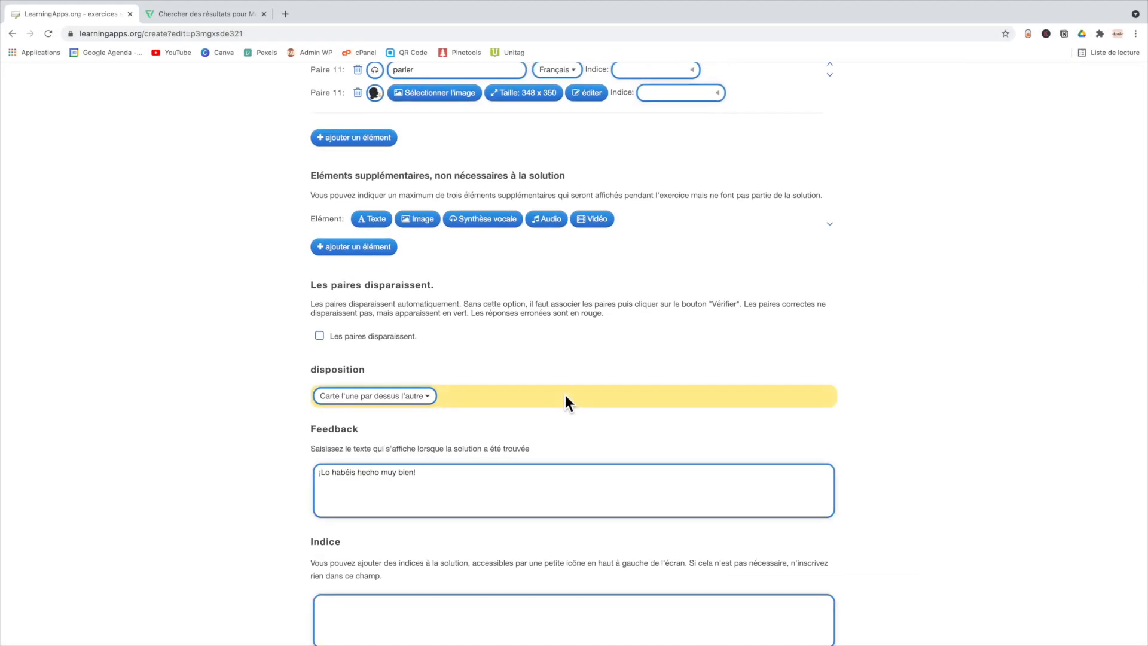
{"action": "left_click", "coordinate": [438, 402]}
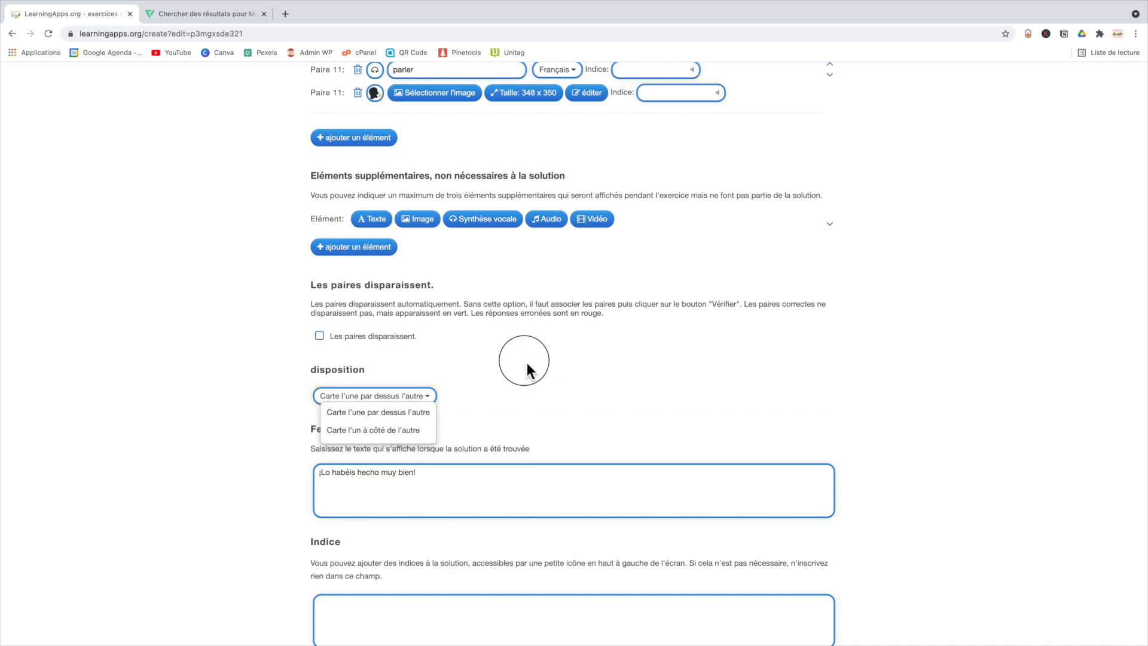
{"action": "left_click", "coordinate": [428, 412]}
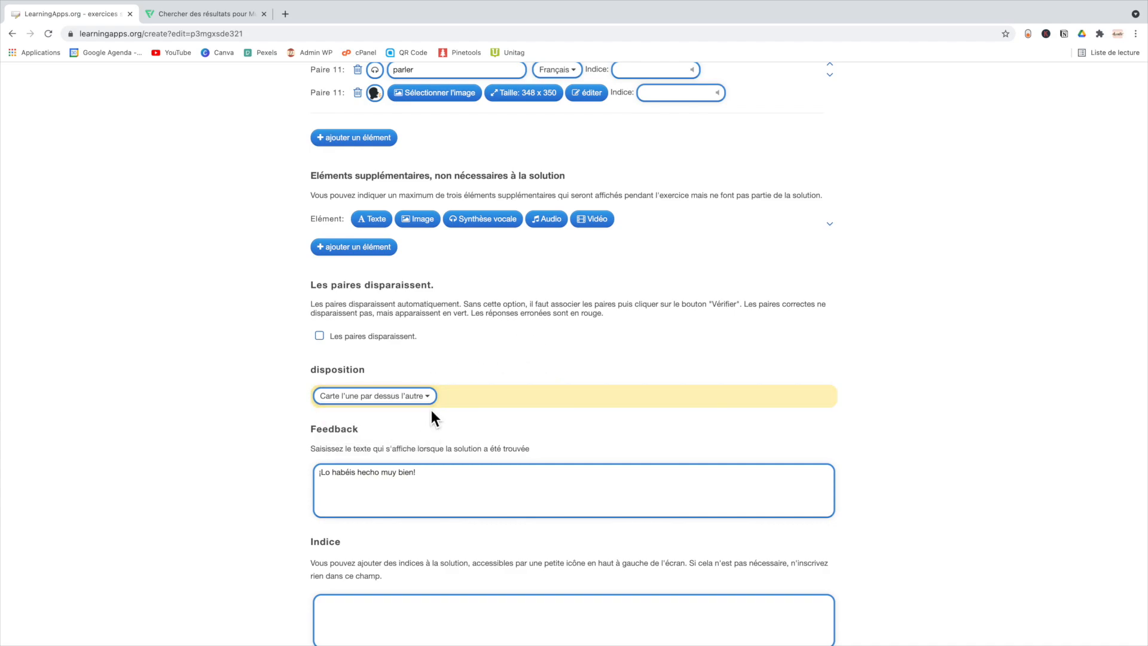
{"action": "left_click", "coordinate": [375, 499]}
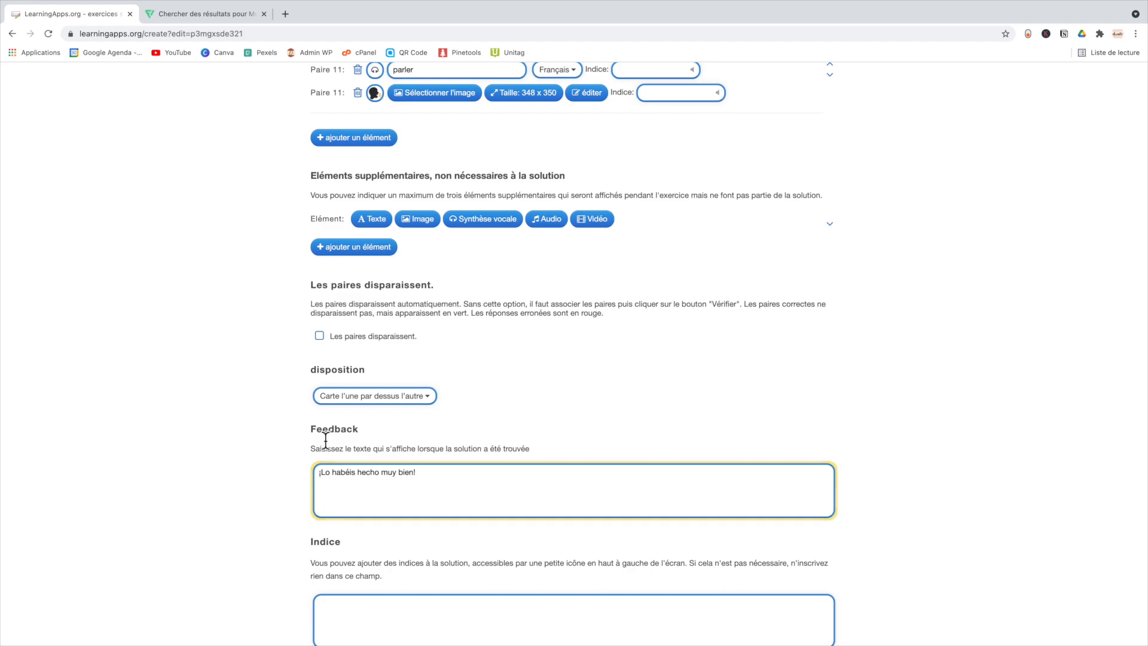
{"action": "scroll", "coordinate": [478, 496], "scroll_direction": "down", "scroll_amount": 3}
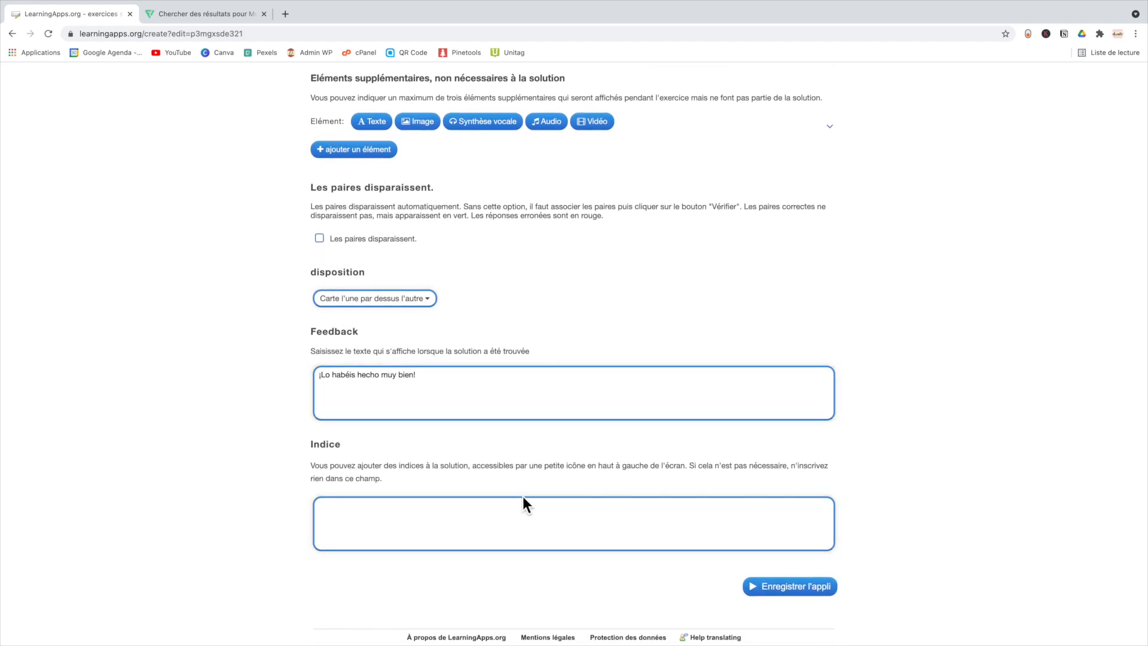
{"action": "left_click", "coordinate": [795, 589]}
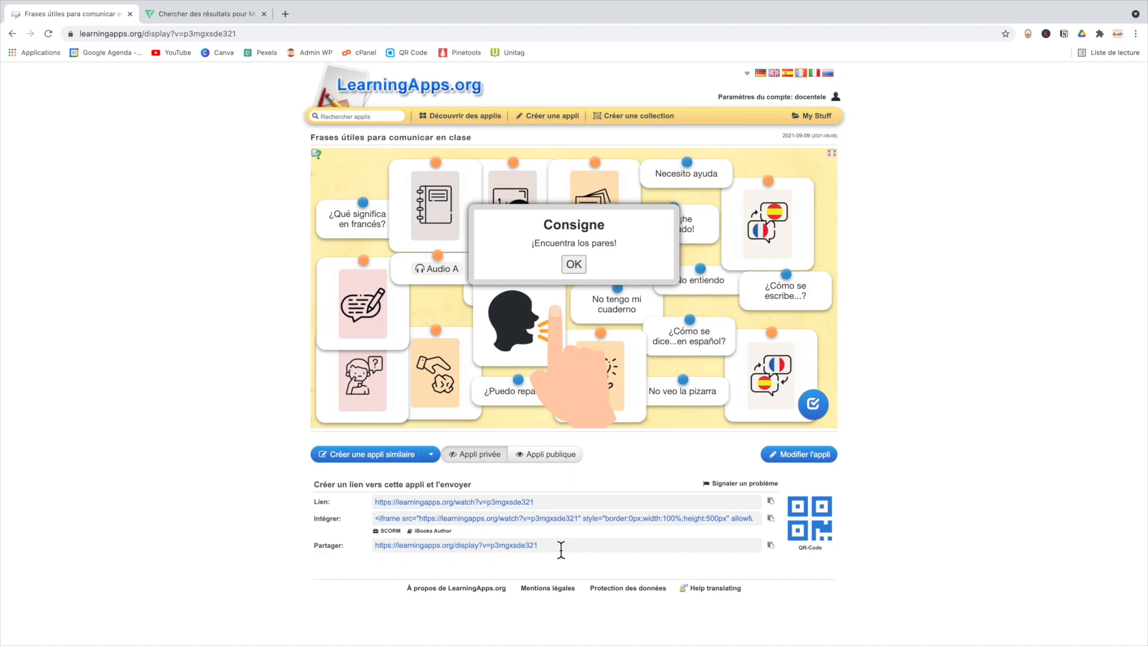
Enlarge the app's QR code, save its image on the desktop as QR Code - Frases útiles, and close the enlarged code
{"action": "left_click", "coordinate": [814, 530]}
{"action": "right_click", "coordinate": [697, 414]}
{"action": "left_click", "coordinate": [713, 422]}
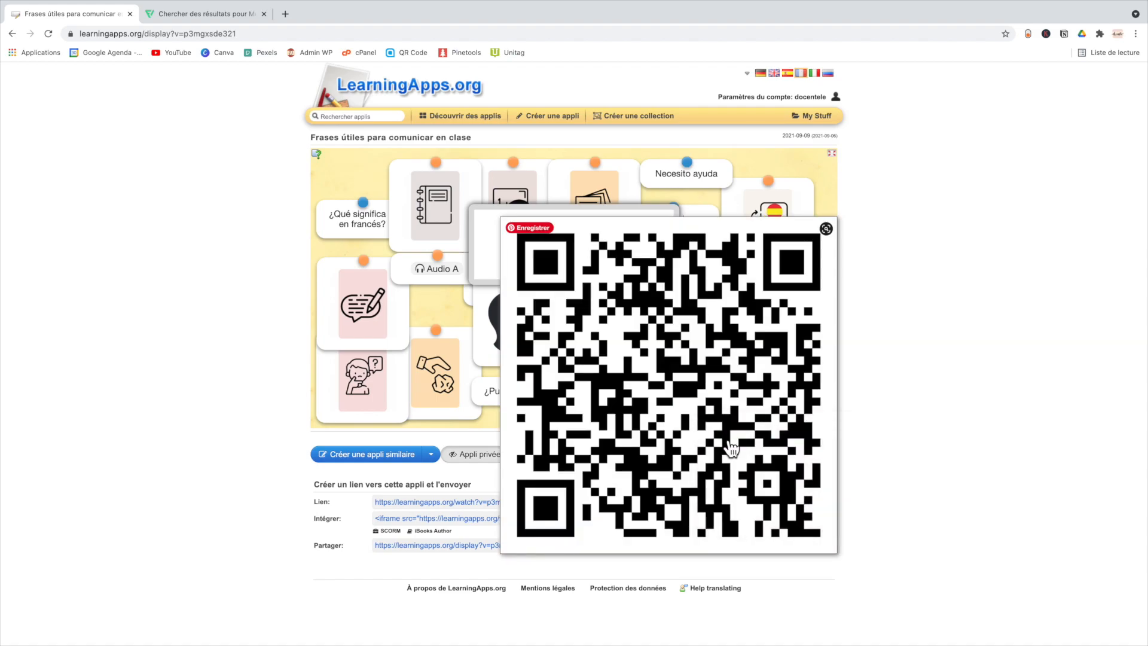
{"action": "type", "text": "QR Code - Frases útiles"}
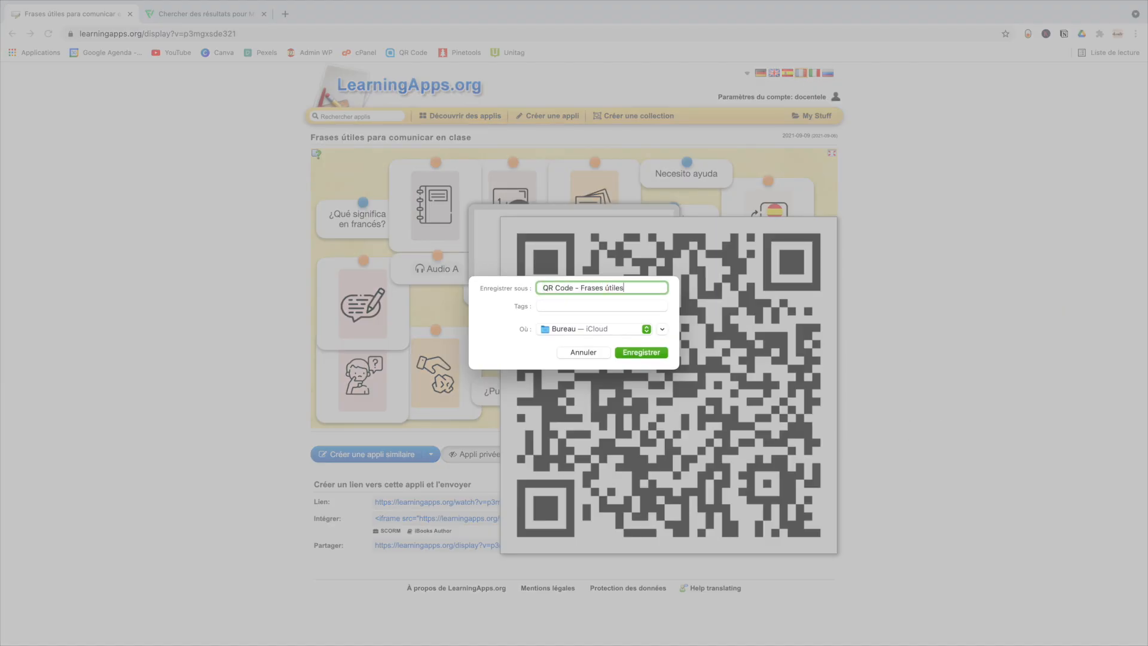
{"action": "key", "text": "Return"}
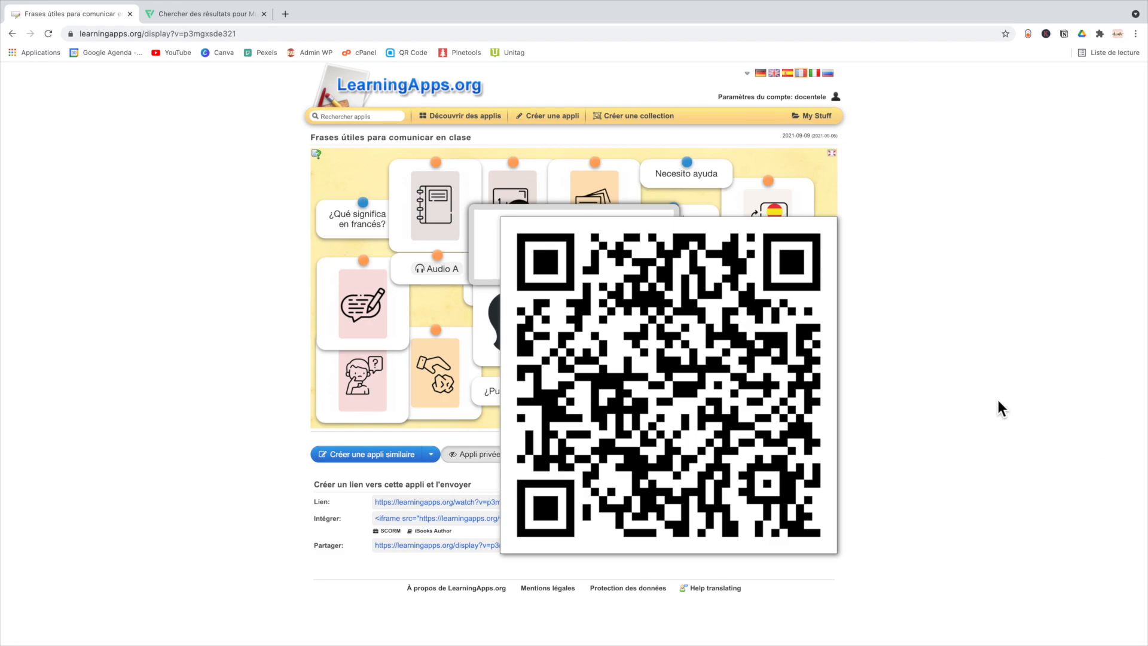
{"action": "left_click", "coordinate": [600, 244]}
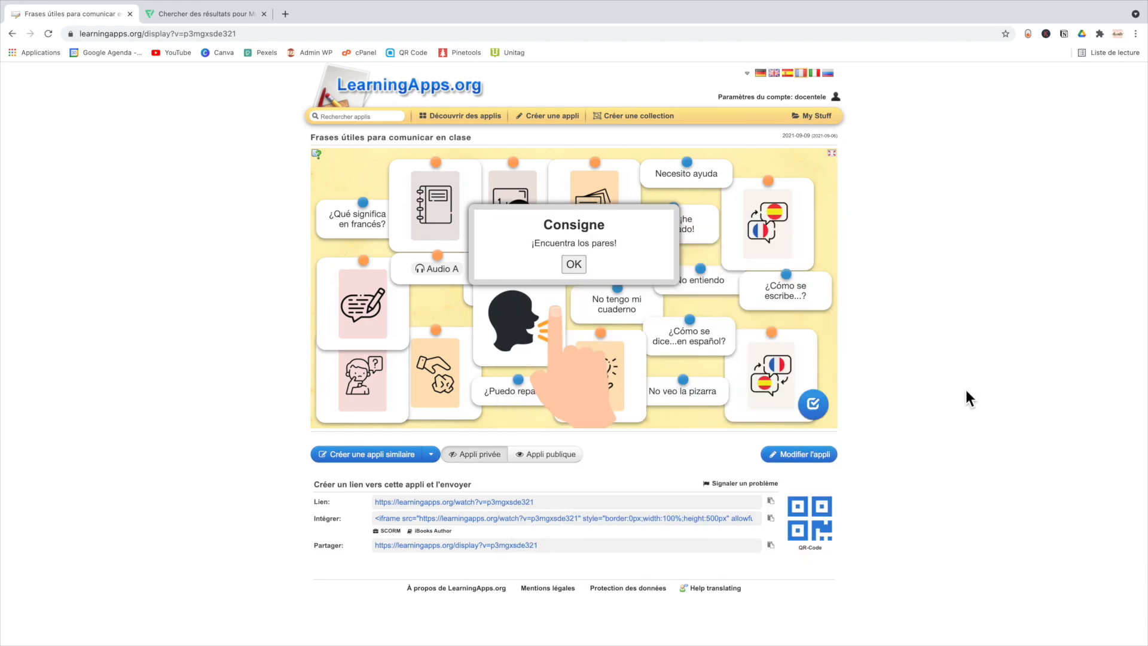
Try out the saved exercise: pair Audio A with the speaking-head card and move several other picture cards around
{"action": "left_click", "coordinate": [573, 268]}
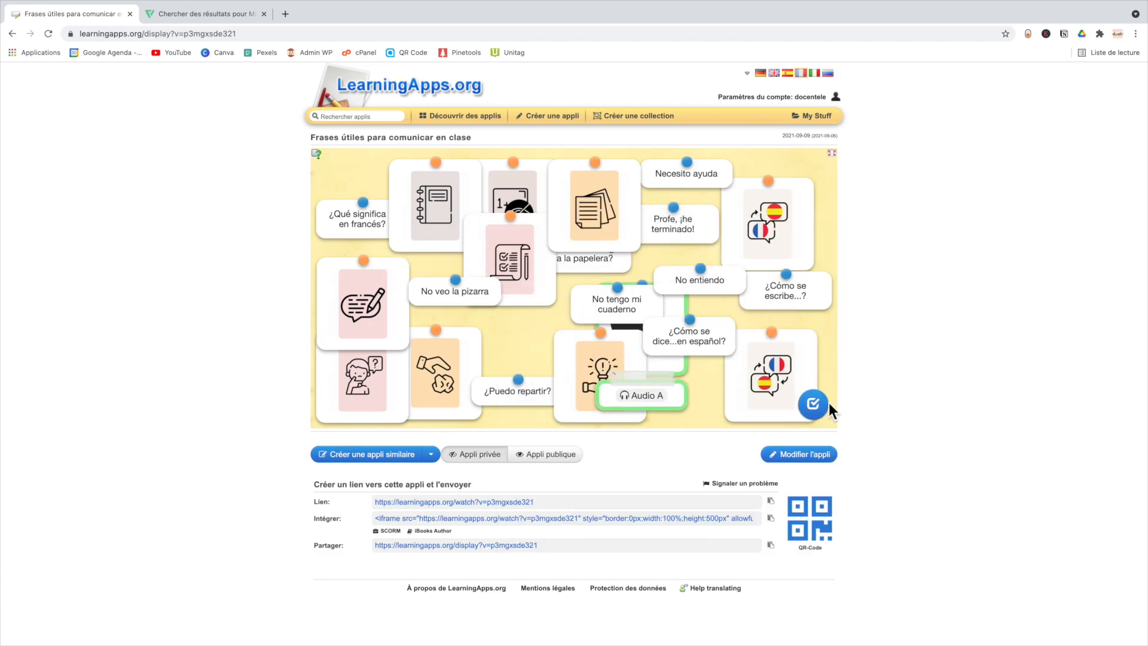
{"action": "left_click_drag", "start_coordinate": [683, 401], "coordinate": [789, 407]}
{"action": "left_click_drag", "start_coordinate": [585, 195], "coordinate": [371, 360]}
{"action": "left_click_drag", "start_coordinate": [348, 274], "coordinate": [360, 186]}
{"action": "left_click_drag", "start_coordinate": [440, 188], "coordinate": [509, 187]}
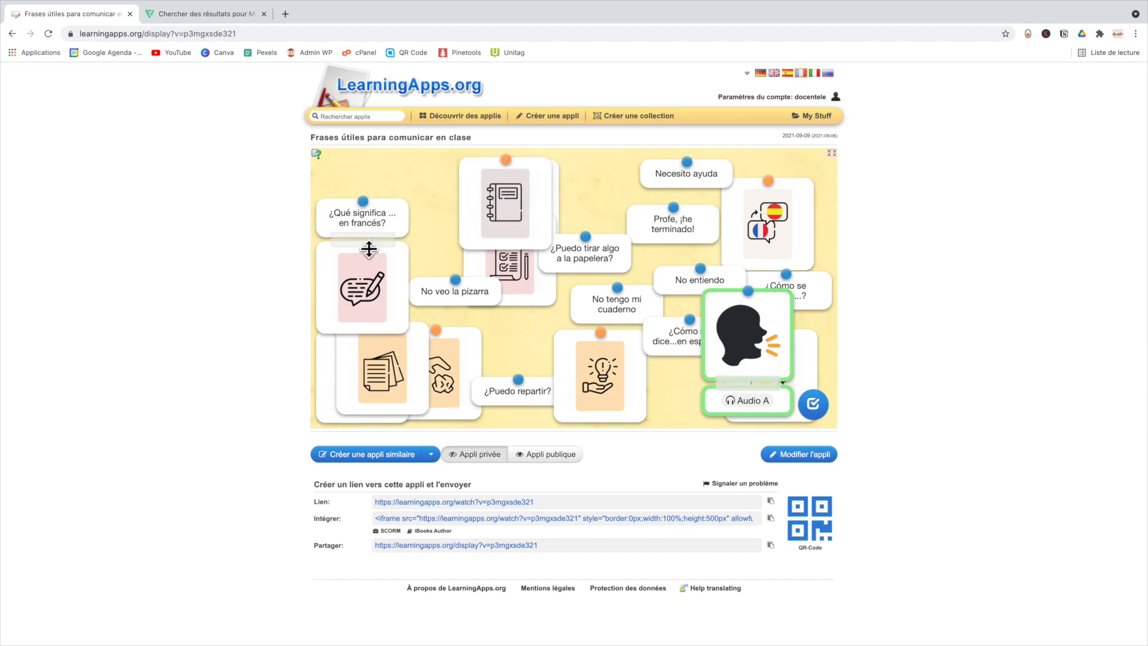
Start creating a new app from the Regroupement template
{"action": "left_click", "coordinate": [556, 119]}
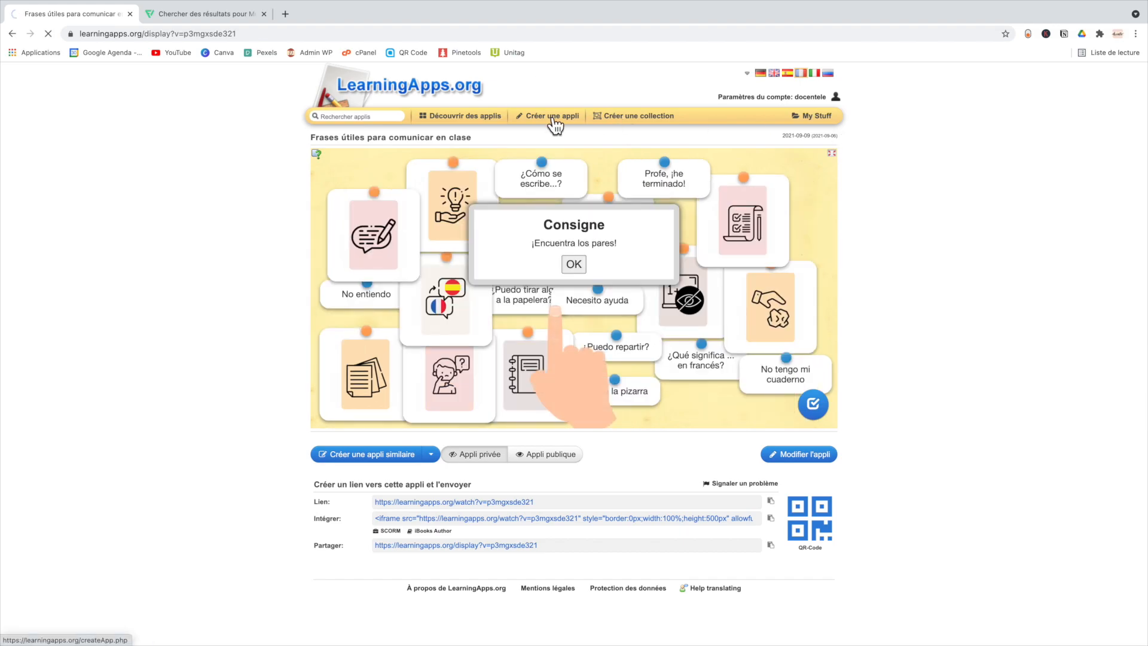
{"action": "left_click", "coordinate": [547, 340]}
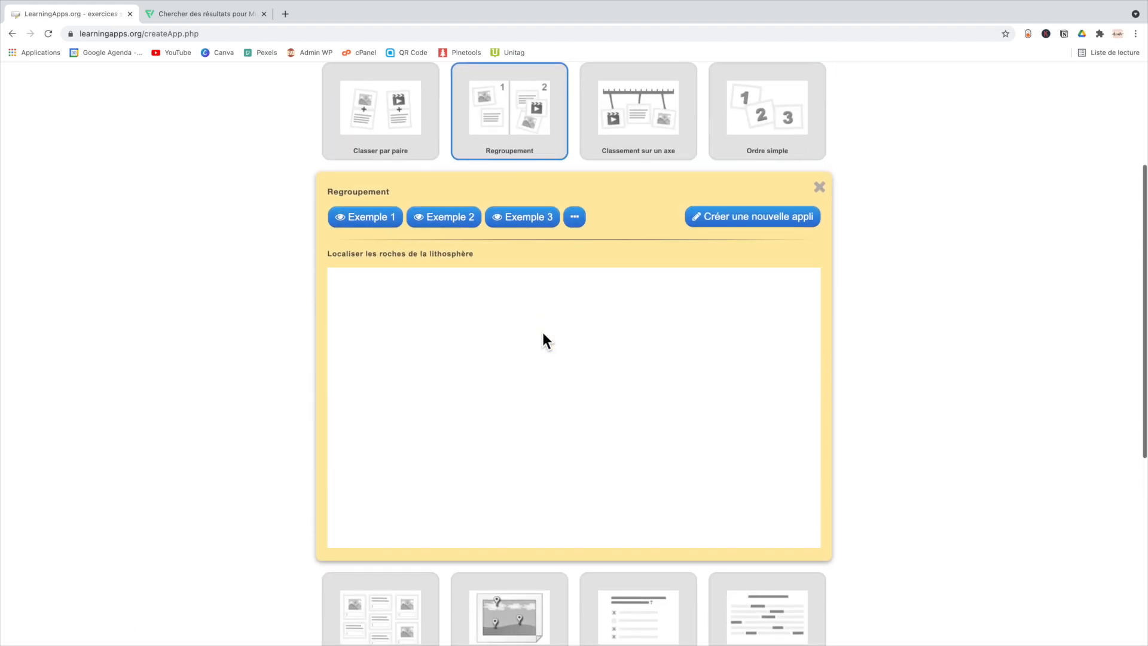
{"action": "left_click", "coordinate": [799, 218]}
Title the app La pirámide alimenticia and enter the task Pon cada alimento en el grupo al que pertenece
{"action": "left_click", "coordinate": [385, 171]}
{"action": "type", "text": "La "}
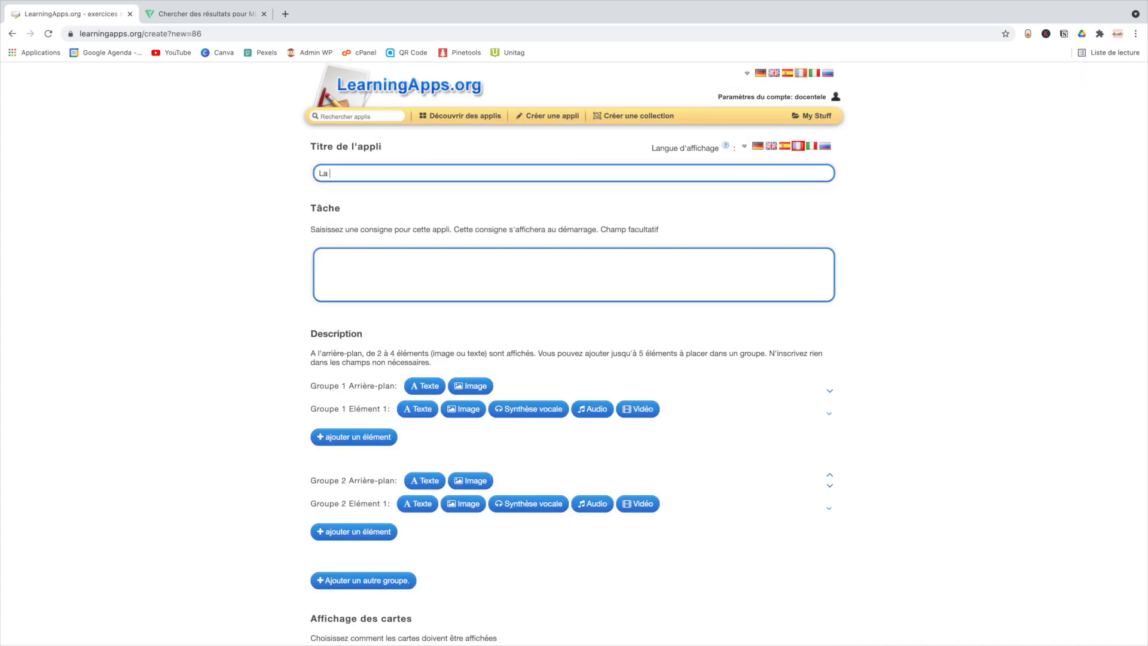
{"action": "type", "text": "pirámide alimenticia"}
{"action": "left_click", "coordinate": [353, 268]}
{"action": "type", "text": "Pon cada alimento en el grupo al que pertenece"}
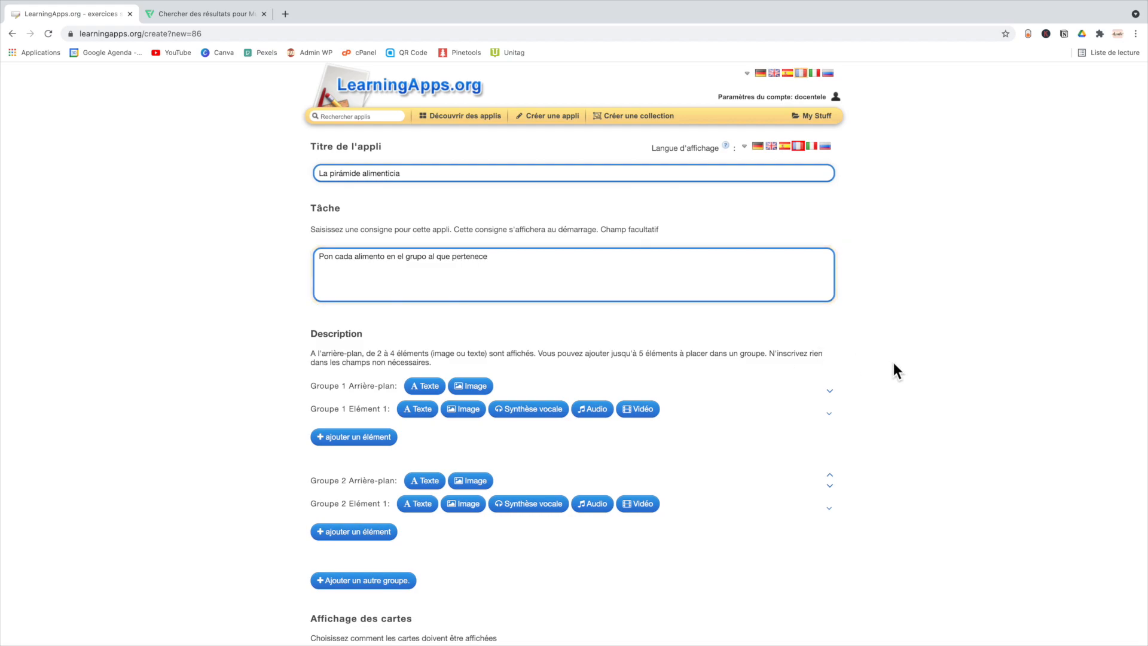
Give group 1 the background text FRUTAS with the hint Les fruits
{"action": "scroll", "coordinate": [940, 392], "scroll_direction": "down", "scroll_amount": 1}
{"action": "left_click", "coordinate": [424, 307]}
{"action": "type", "text": "FRUTAS"}
{"action": "left_click", "coordinate": [710, 306]}
{"action": "type", "text": "Les fruits"}
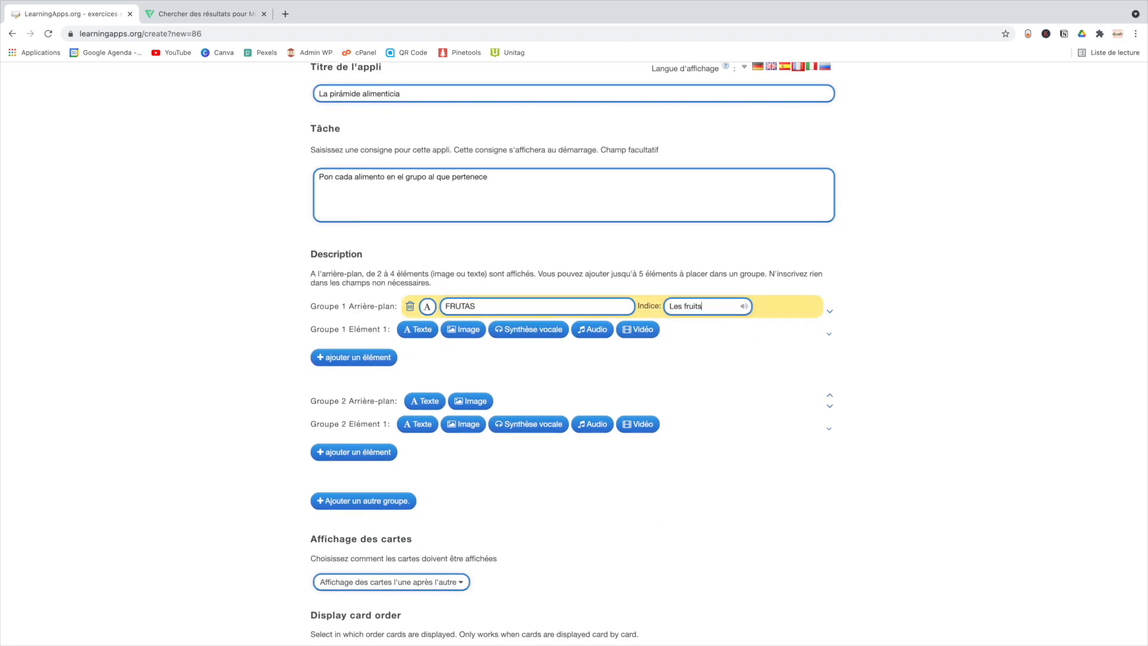
Upload the orange picture from the Regroupement - Pyramide alimentaire folder as the first element of group 1
{"action": "left_click", "coordinate": [463, 328]}
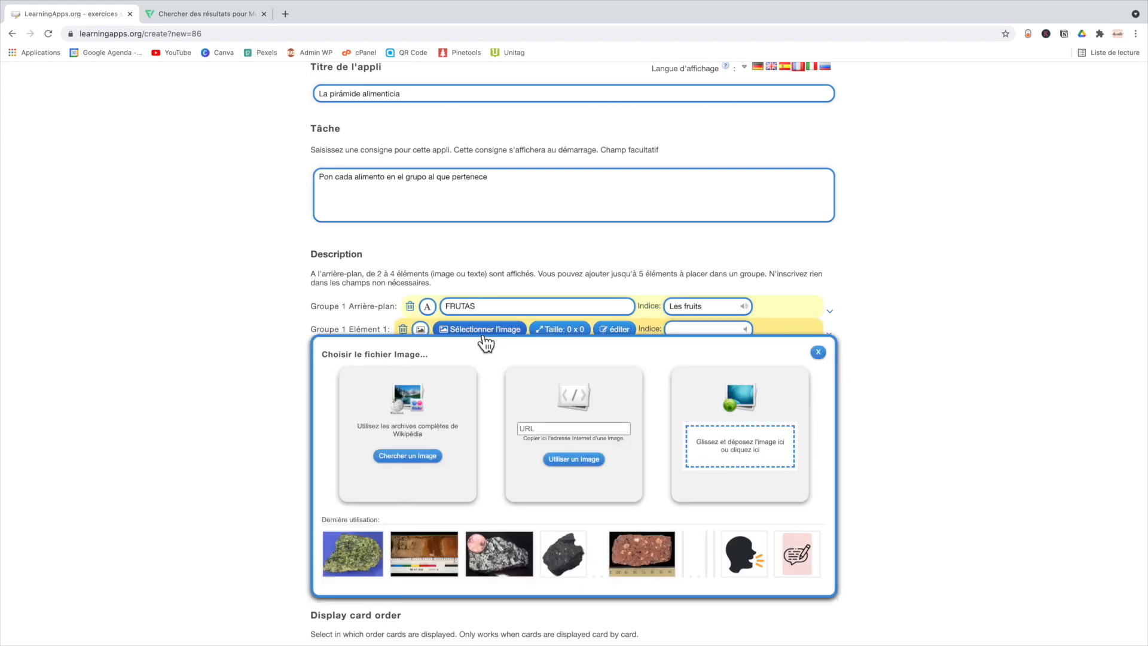
{"action": "left_click", "coordinate": [747, 462]}
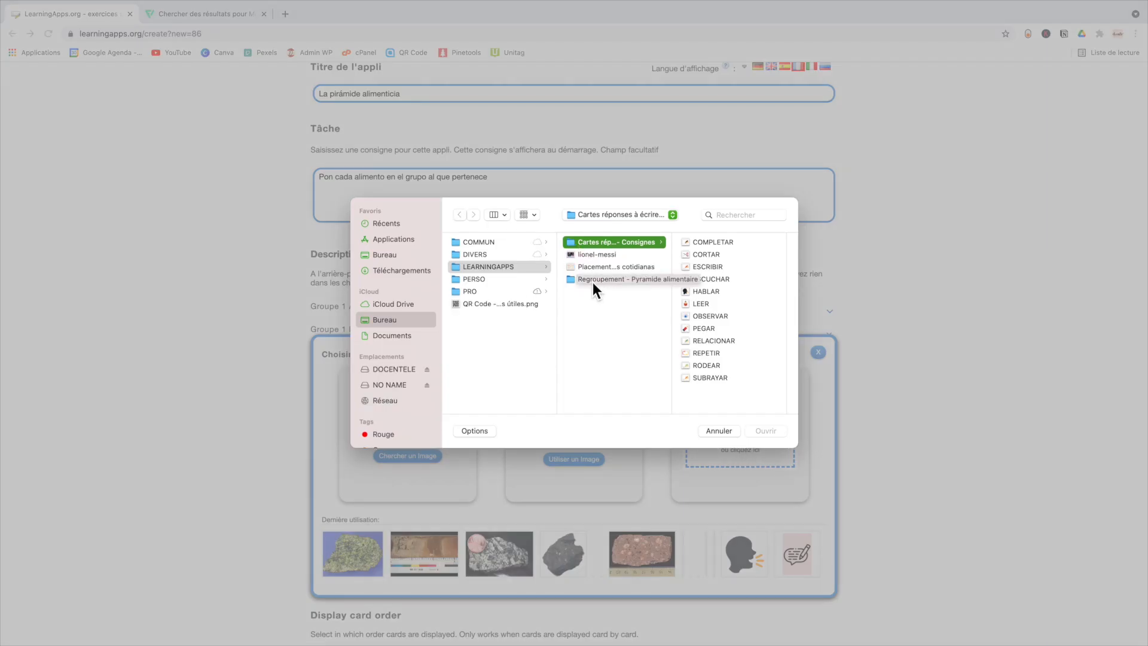
{"action": "left_click", "coordinate": [593, 279]}
{"action": "left_click", "coordinate": [720, 285]}
{"action": "left_click", "coordinate": [766, 431]}
Add a second image element to group 1 and copy the green apple icon's image address from the Flaticon fruits results
{"action": "left_click", "coordinate": [352, 359]}
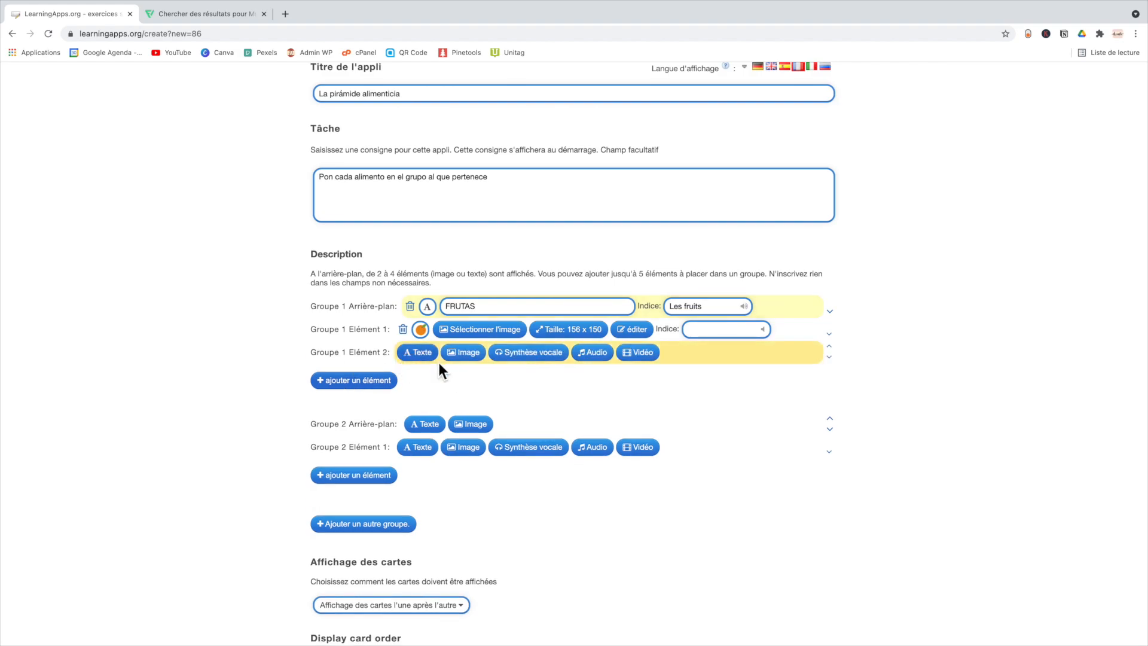
{"action": "left_click", "coordinate": [467, 352]}
{"action": "left_click", "coordinate": [202, 14]}
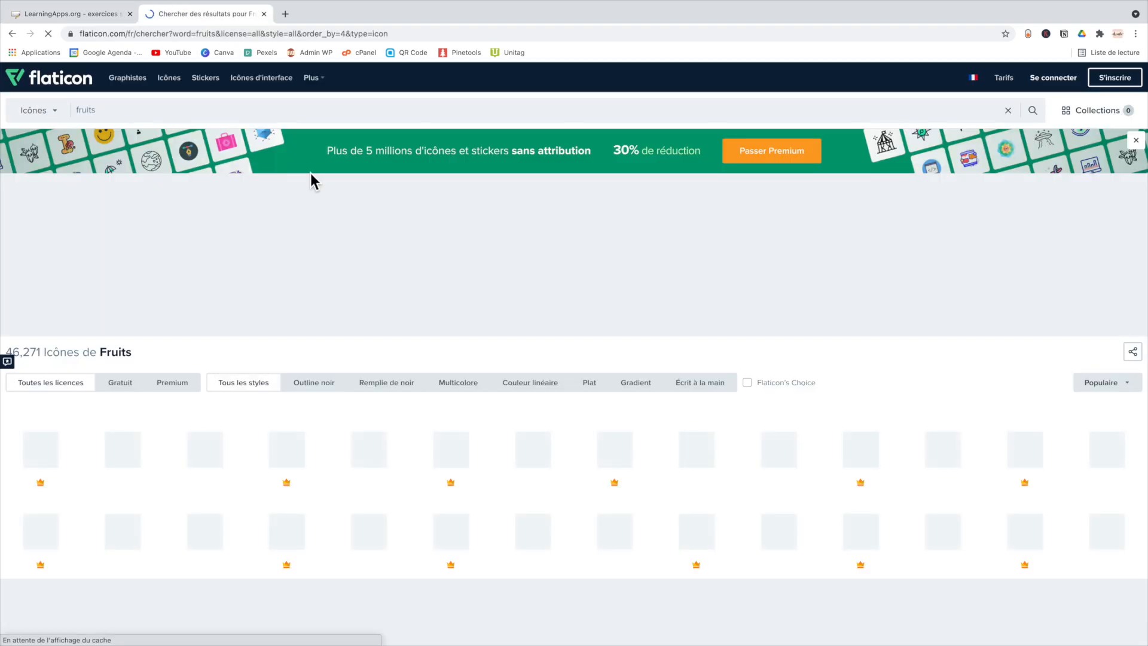
{"action": "scroll", "coordinate": [457, 341], "scroll_direction": "down", "scroll_amount": 3}
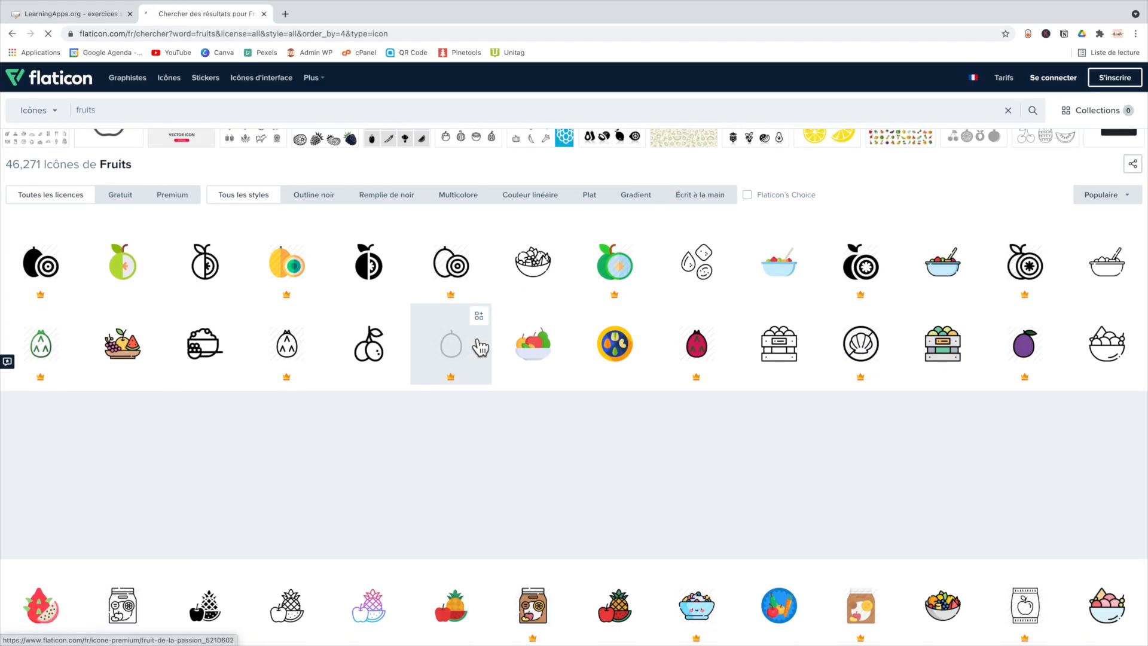
{"action": "right_click", "coordinate": [119, 268]}
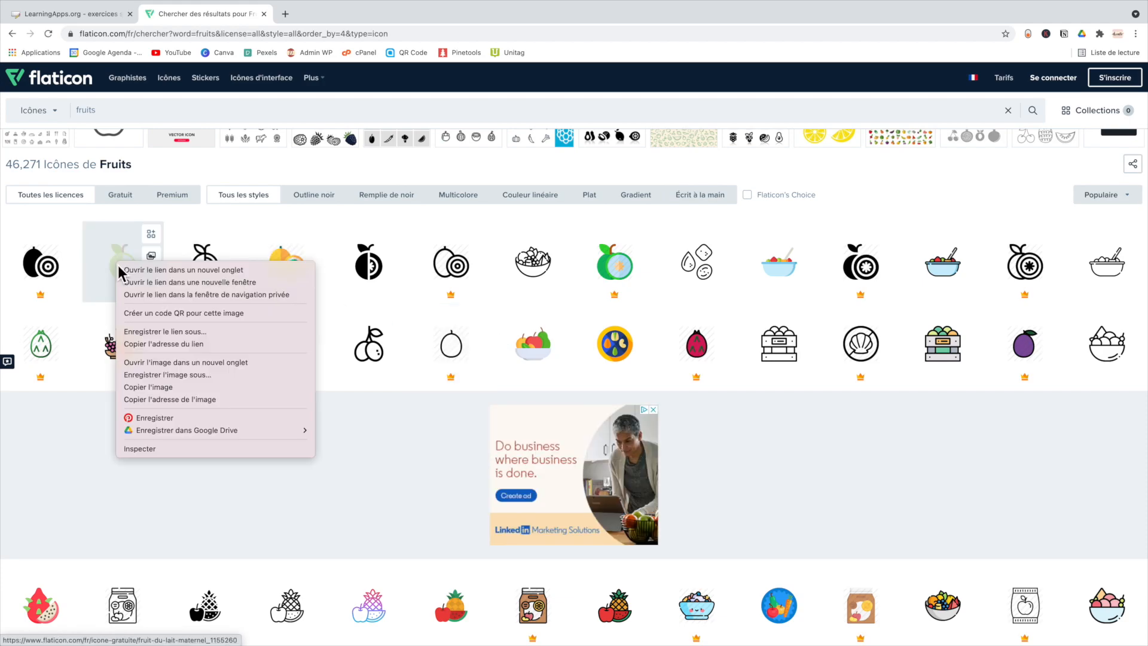
{"action": "left_click", "coordinate": [236, 401]}
Back in LearningApps.org, use the copied web address as the image of group 1's second element
{"action": "left_click", "coordinate": [93, 18]}
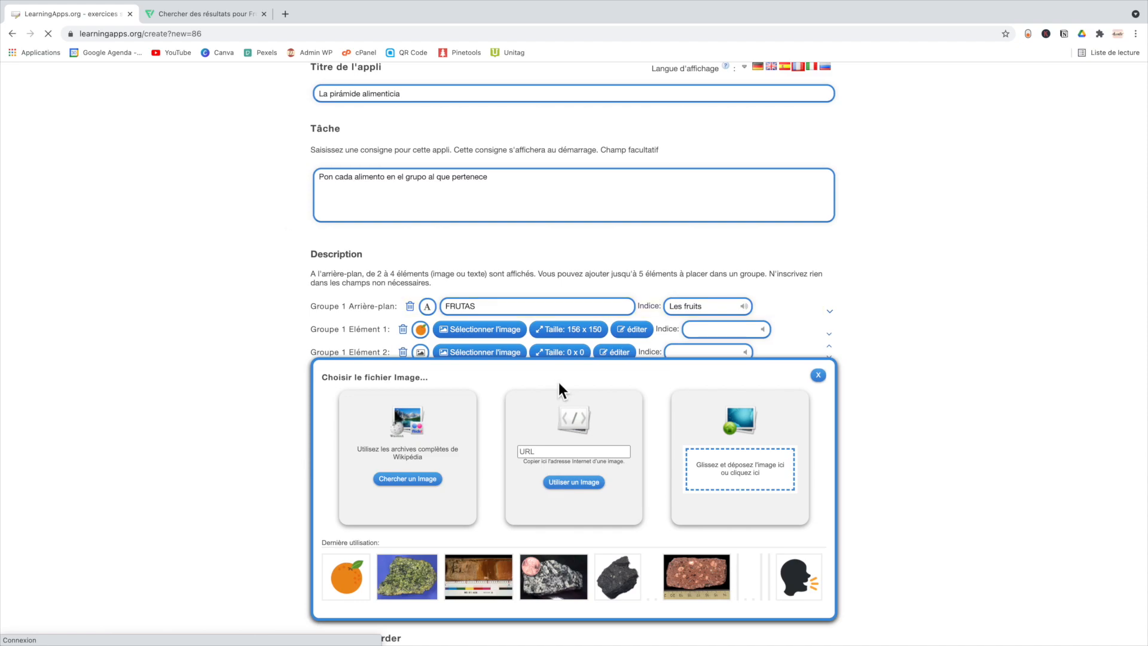
{"action": "left_click", "coordinate": [535, 453]}
{"action": "key", "text": "ctrl+v"}
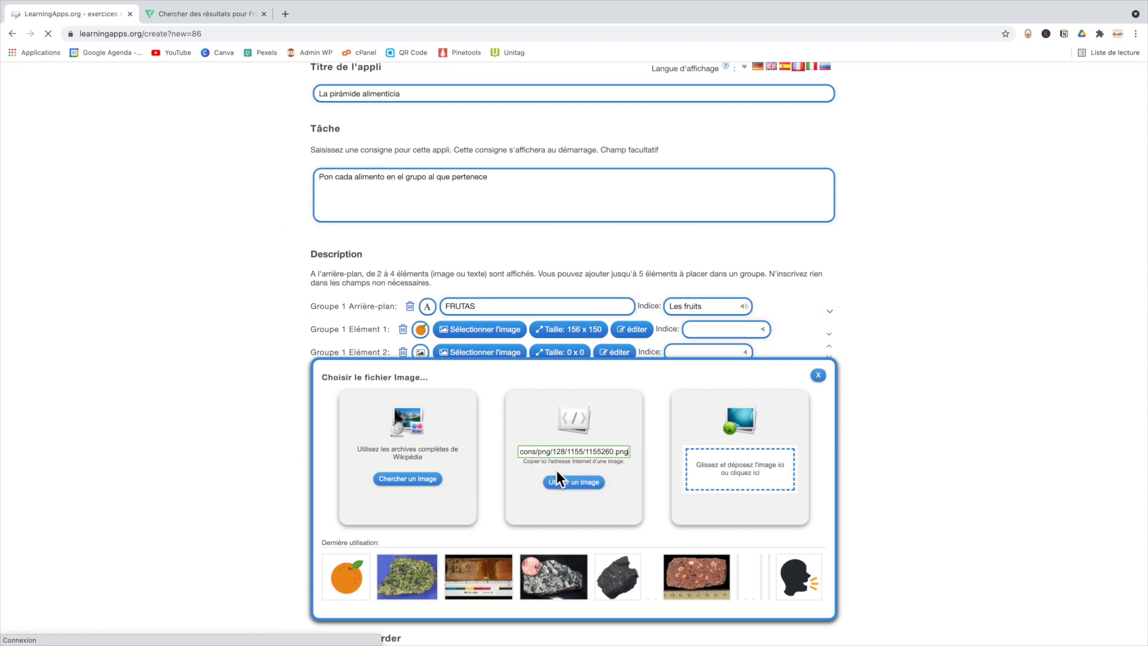
{"action": "left_click", "coordinate": [577, 485]}
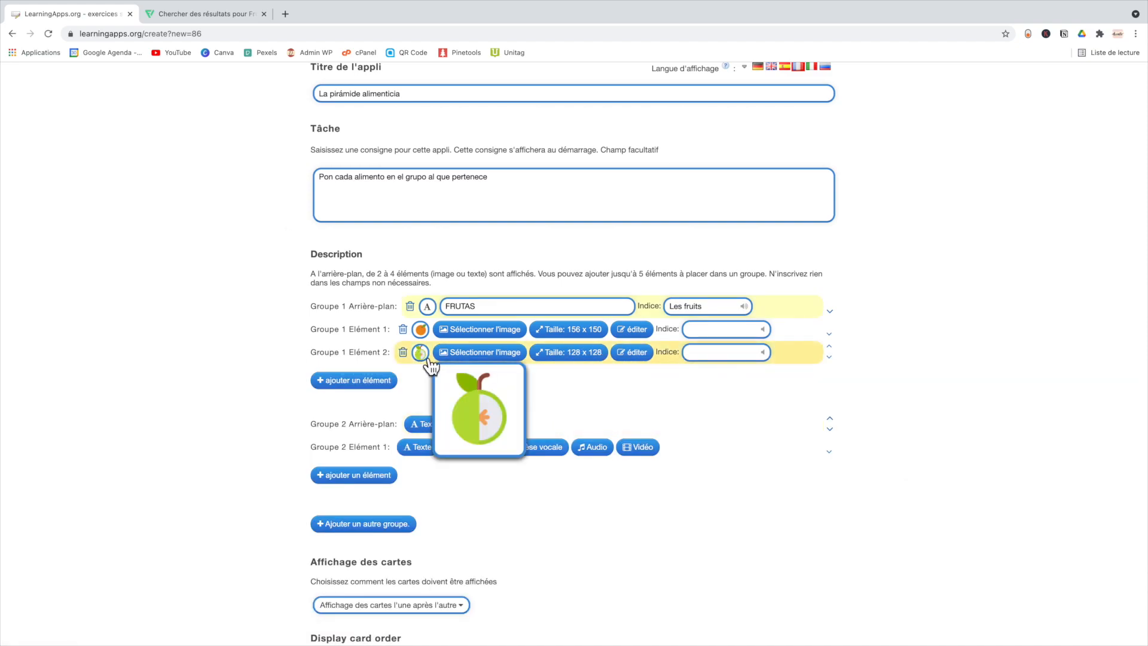
Give group 2 the background text VERDURAS and add carrot and broccoli images from Flaticon as its two elements
{"action": "left_click", "coordinate": [424, 424]}
{"action": "type", "text": "VERDURAS"}
{"action": "left_click", "coordinate": [203, 13]}
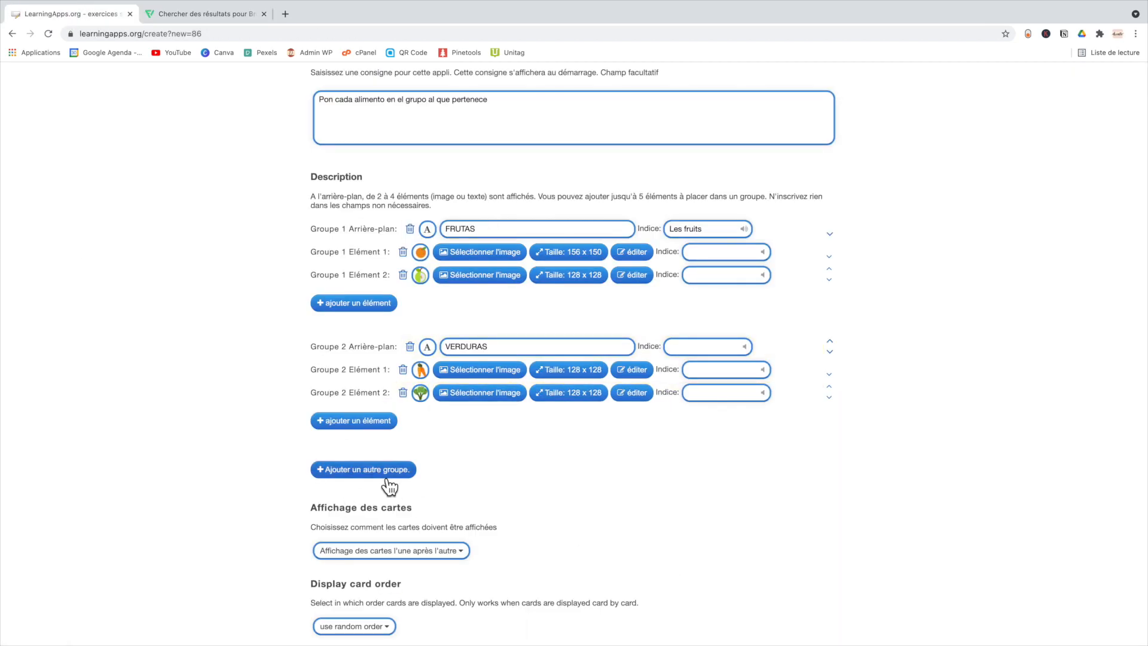
Set the card display to Affichage des cartes l'une après l'autre and view the options for the card order
{"action": "scroll", "coordinate": [359, 359], "scroll_direction": "down", "scroll_amount": 5}
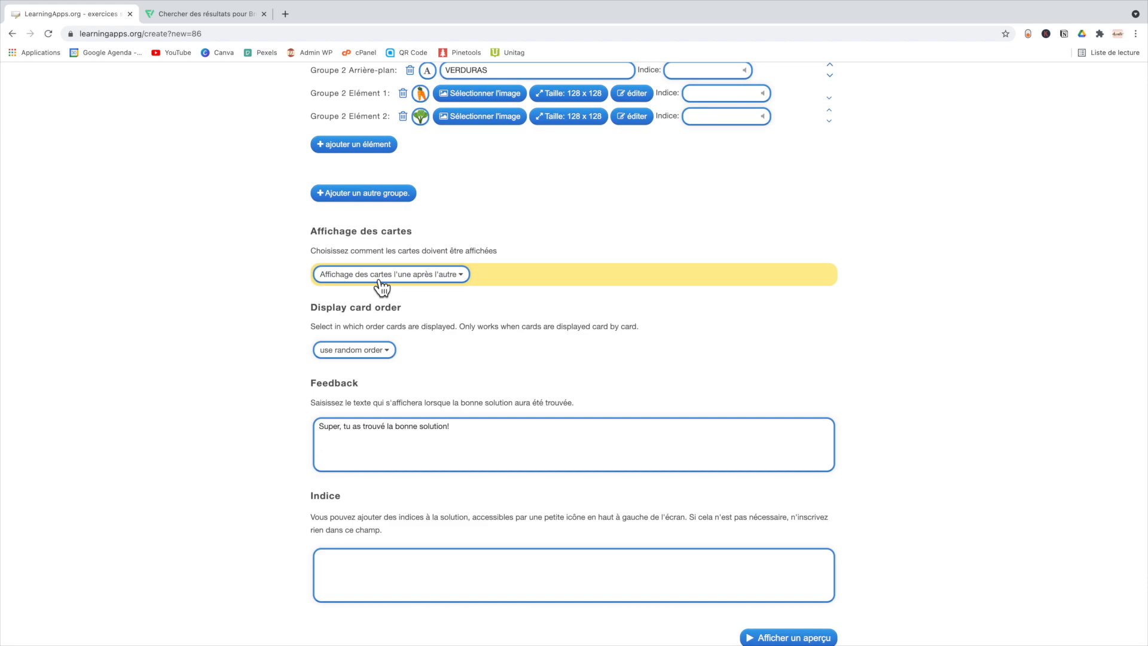
{"action": "left_click", "coordinate": [378, 278]}
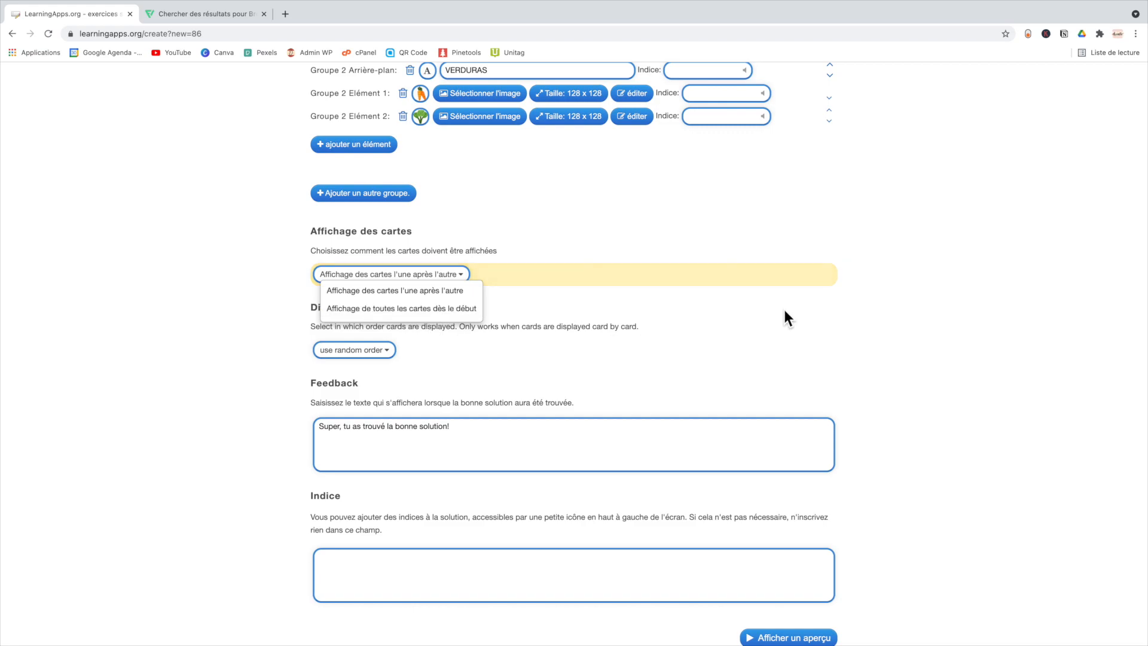
{"action": "left_click", "coordinate": [459, 290]}
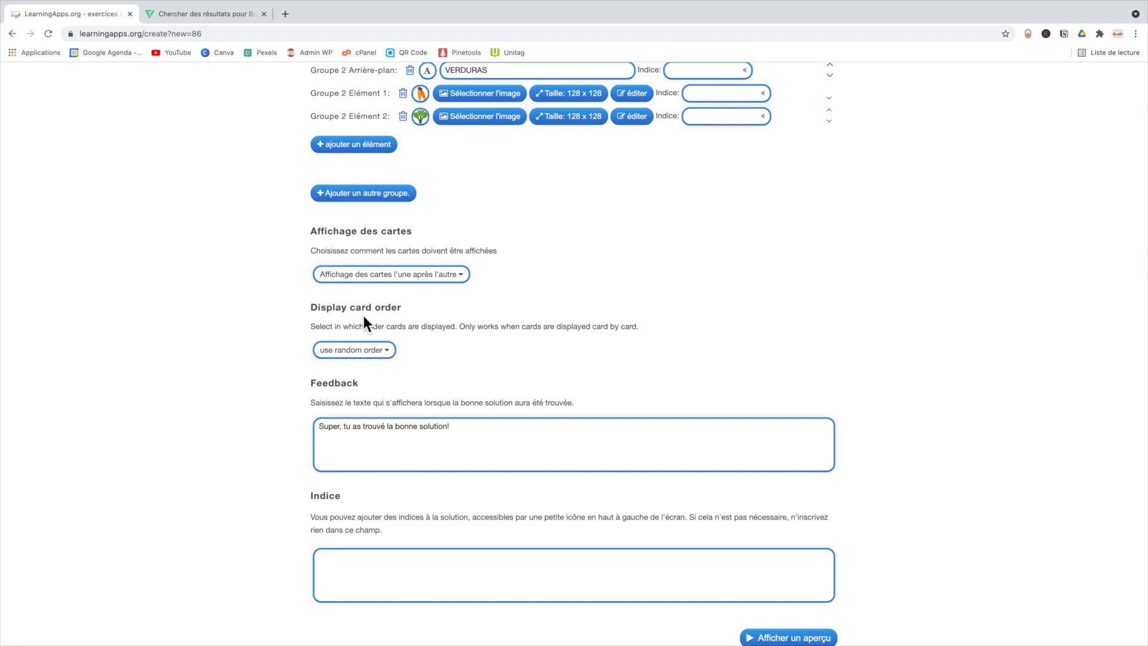
{"action": "left_click", "coordinate": [359, 351]}
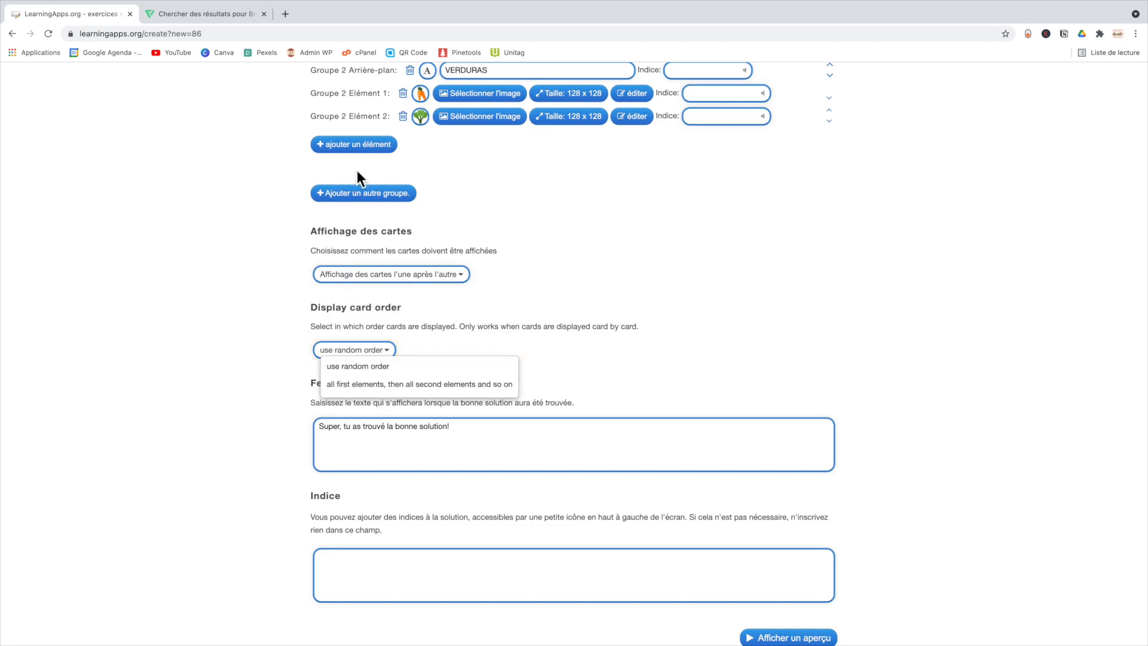
Give the VERDURAS group background the hint Les légumes
{"action": "scroll", "coordinate": [328, 145], "scroll_direction": "up", "scroll_amount": 2}
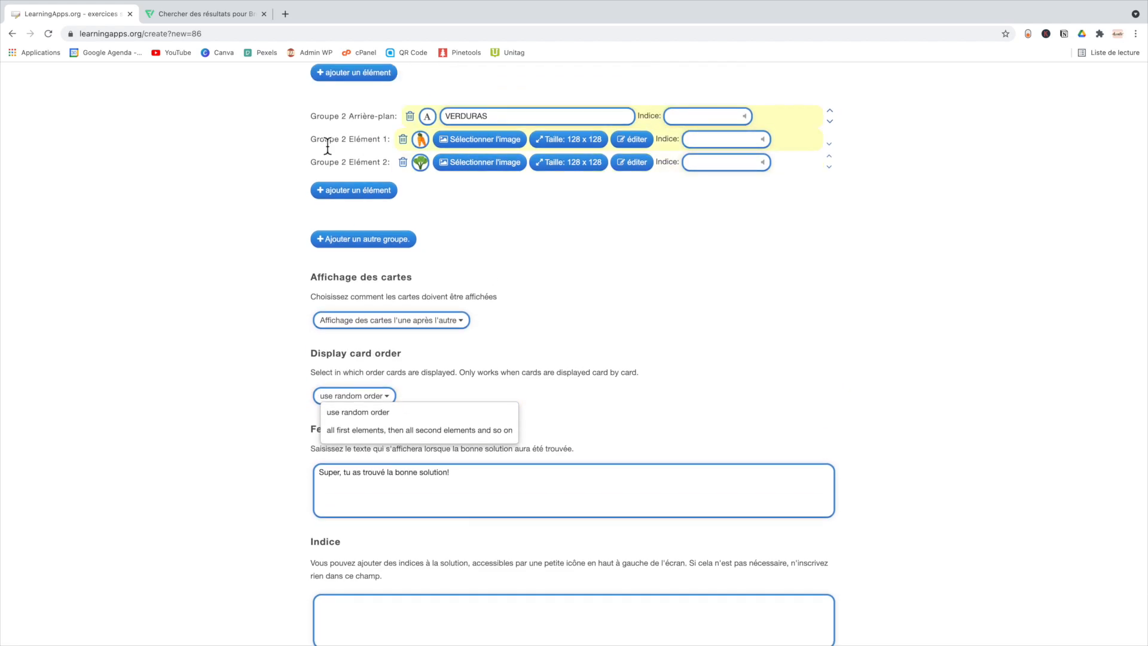
{"action": "scroll", "coordinate": [328, 145], "scroll_direction": "up", "scroll_amount": 3}
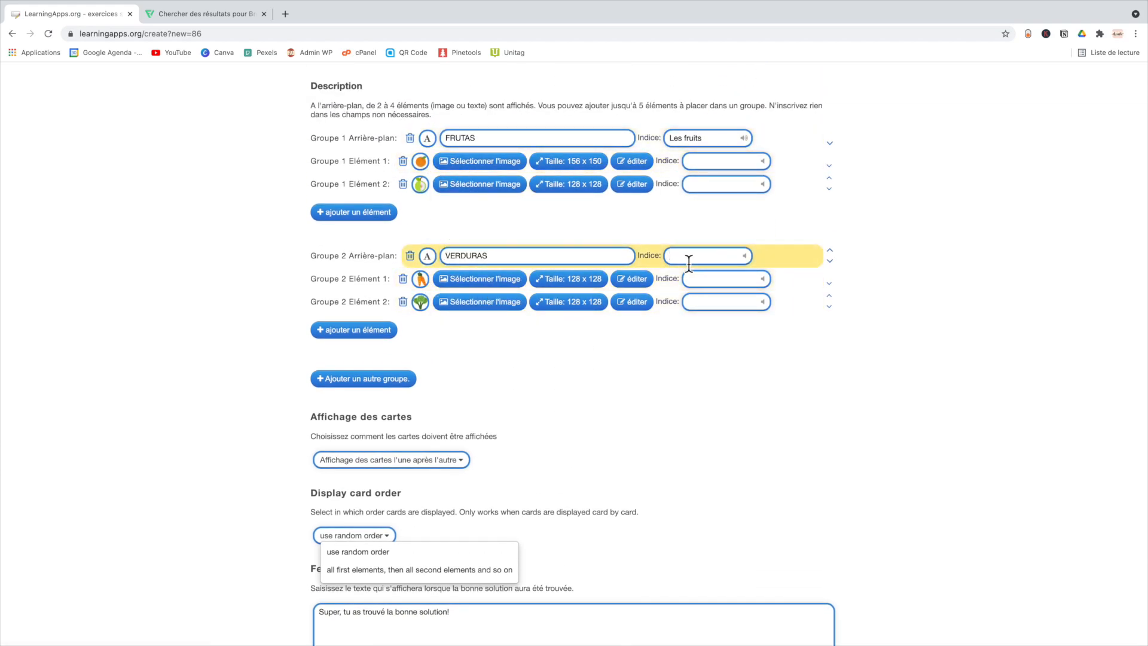
{"action": "type", "text": "mes"}
Set the feedback to ¡Muy bien! and enter the solution hint Place chaque aliment dans la bonne catégorie
{"action": "scroll", "coordinate": [794, 532], "scroll_direction": "down", "scroll_amount": 4}
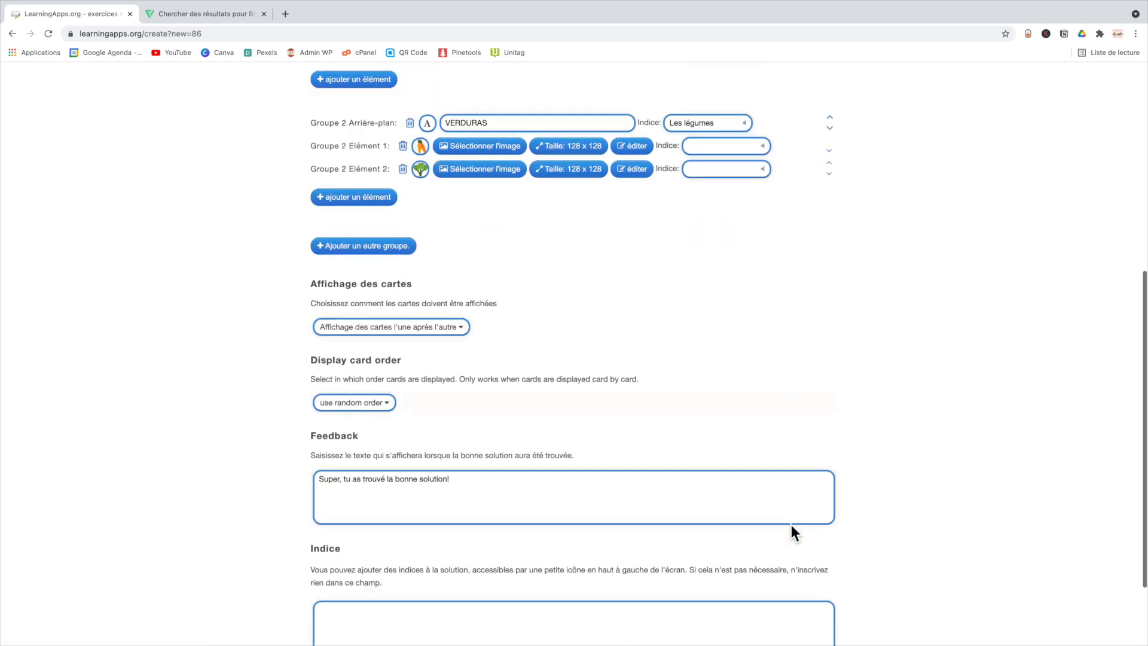
{"action": "key", "text": "BackSpace"}
{"action": "scroll", "coordinate": [974, 526], "scroll_direction": "down", "scroll_amount": 1}
{"action": "left_click", "coordinate": [500, 530]}
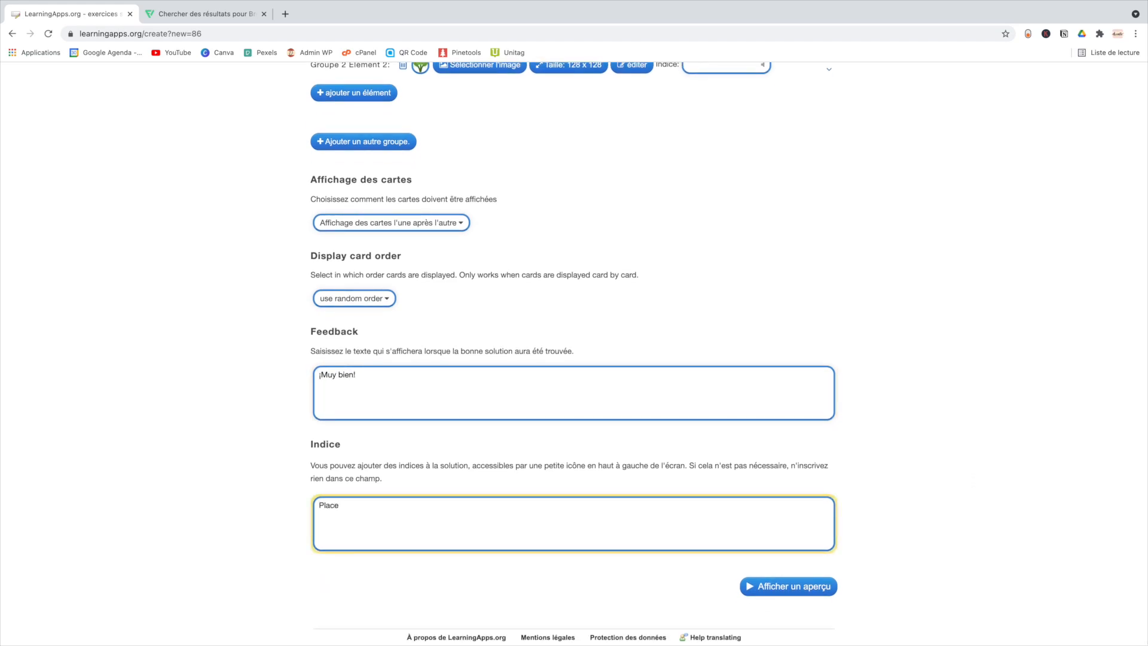
{"action": "scroll", "coordinate": [556, 535], "scroll_direction": "up", "scroll_amount": 1}
{"action": "type", "text": "Place chaque aliment dans la bonne catégorie."}
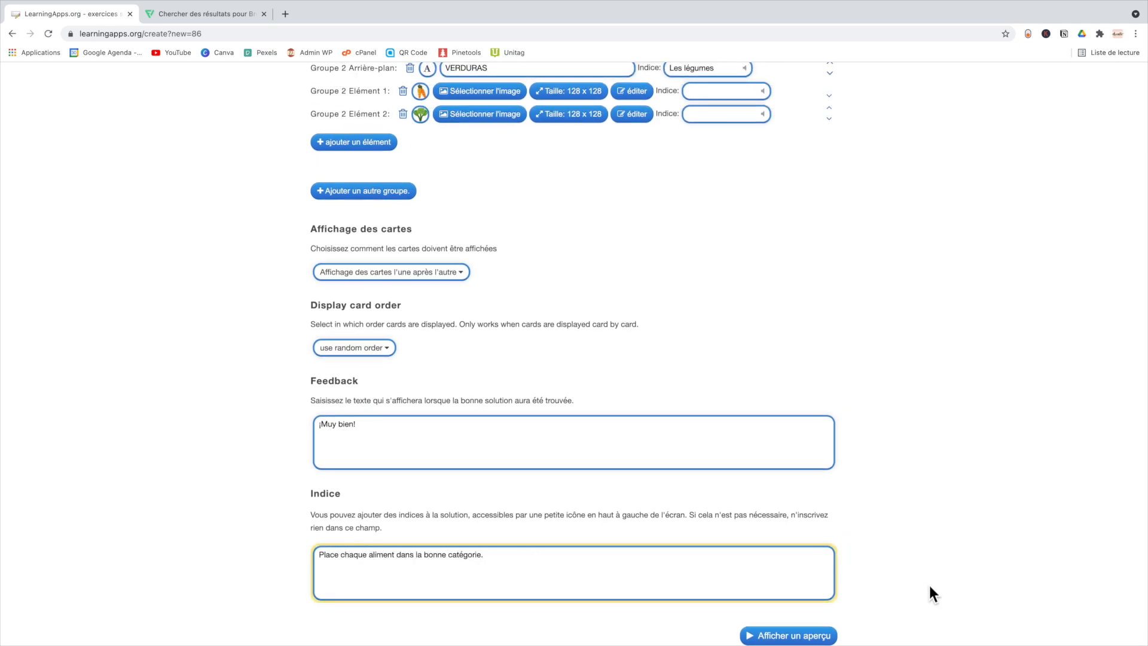
Preview the Regroupement app and dismiss its opening instruction
{"action": "scroll", "coordinate": [929, 591], "scroll_direction": "down", "scroll_amount": 1}
{"action": "left_click", "coordinate": [792, 587]}
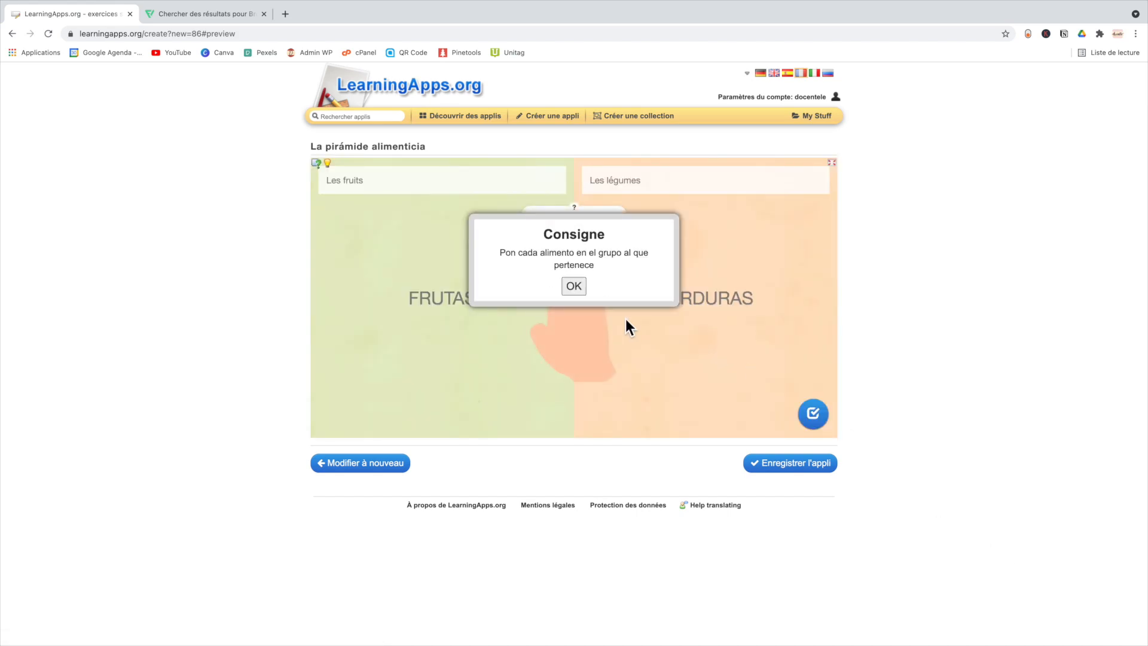
{"action": "left_click", "coordinate": [574, 287]}
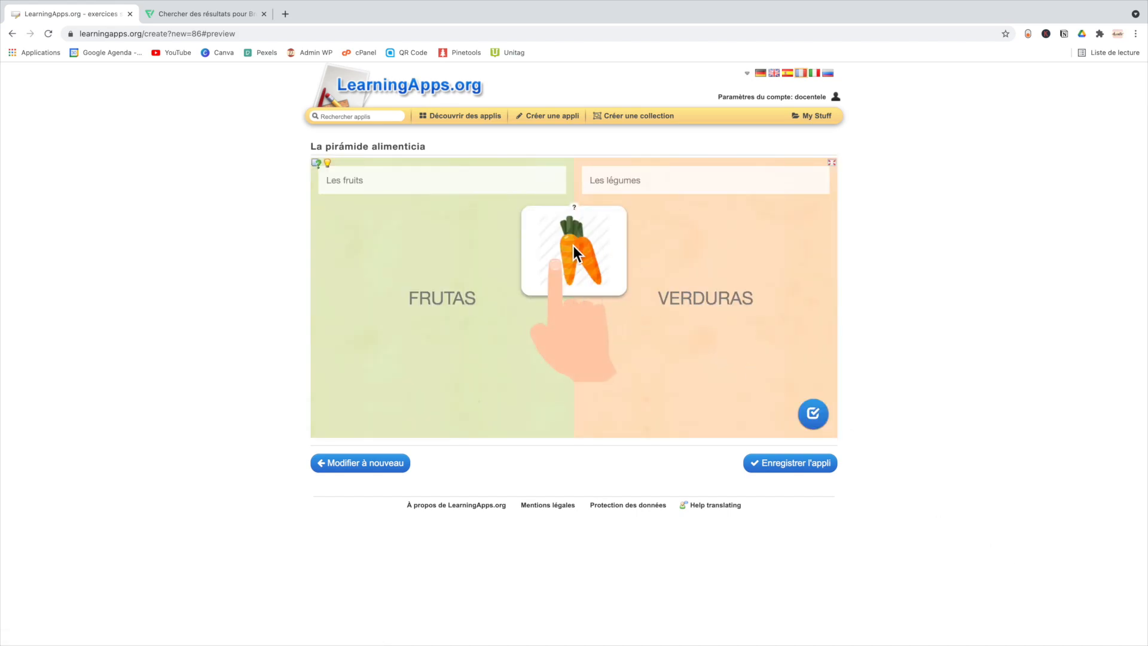
Sort the carrots and broccoli into VERDURAS and the apple and orange into FRUTAS, and check the solution
{"action": "left_click_drag", "start_coordinate": [569, 245], "coordinate": [728, 385]}
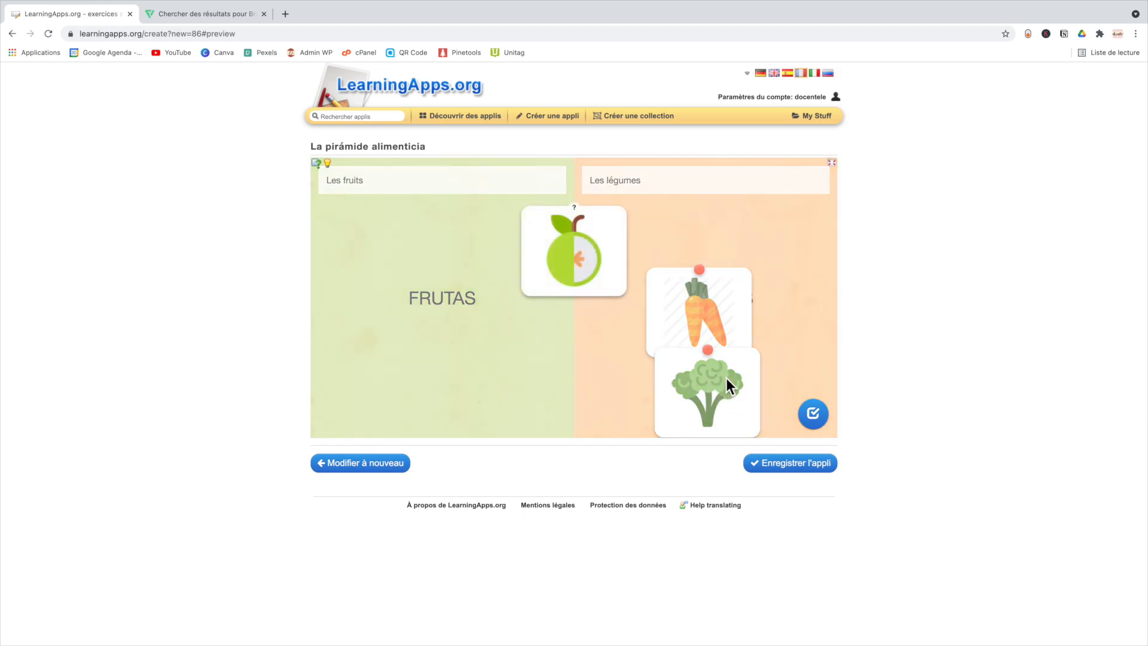
{"action": "left_click_drag", "start_coordinate": [587, 270], "coordinate": [428, 353]}
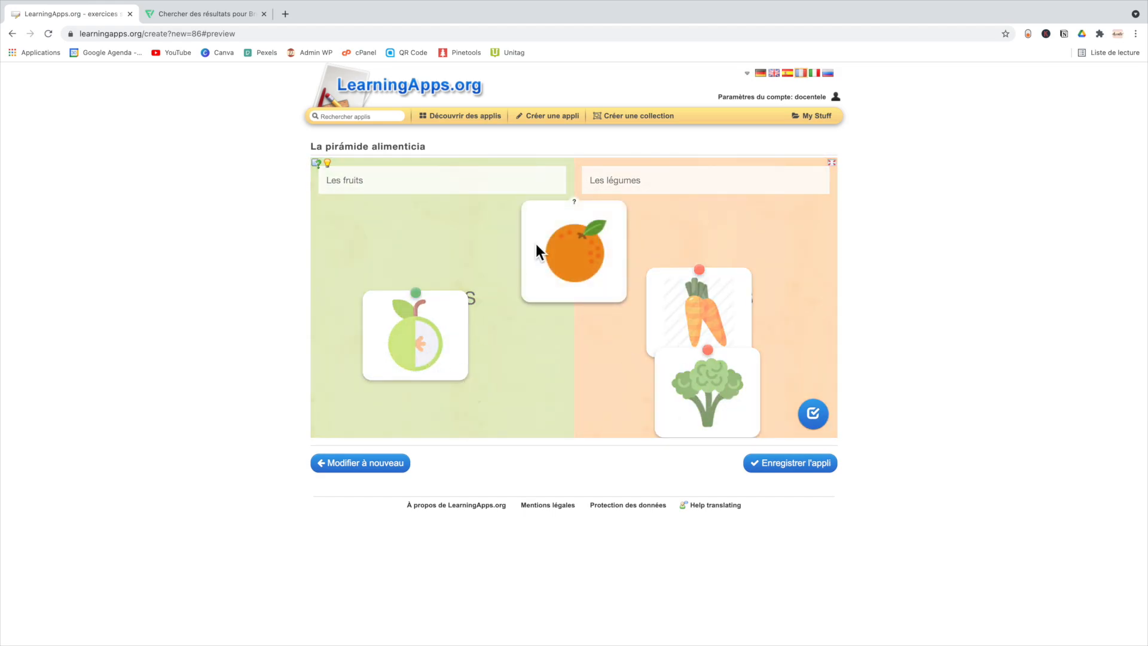
{"action": "left_click_drag", "start_coordinate": [536, 243], "coordinate": [408, 246]}
{"action": "left_click", "coordinate": [812, 413]}
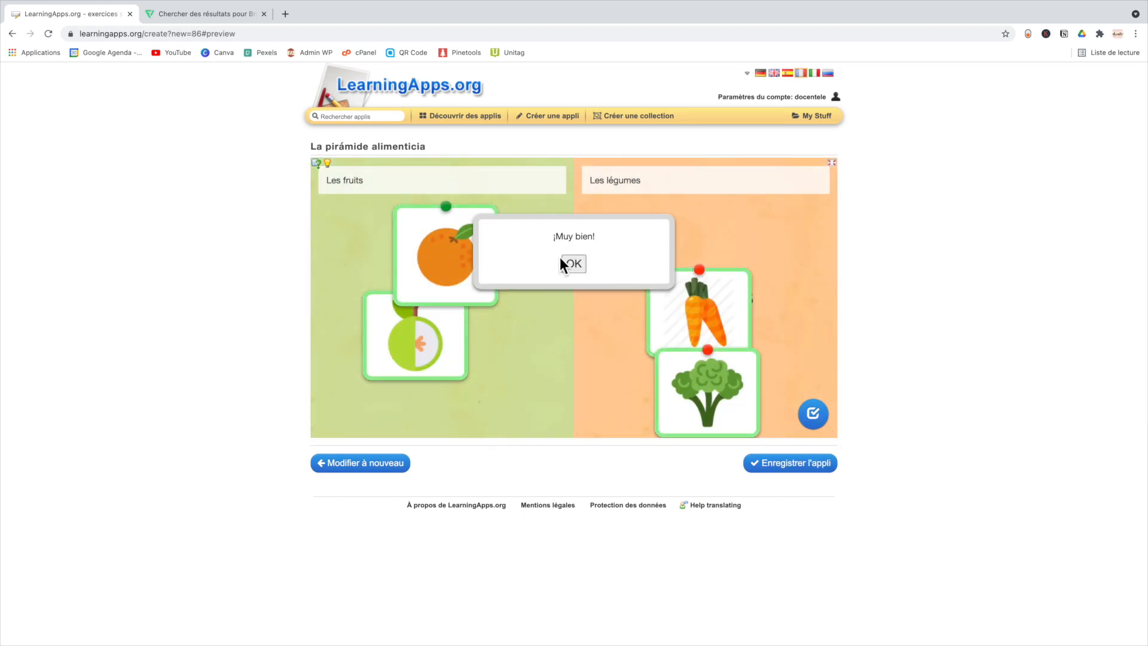
{"action": "left_click", "coordinate": [577, 267]}
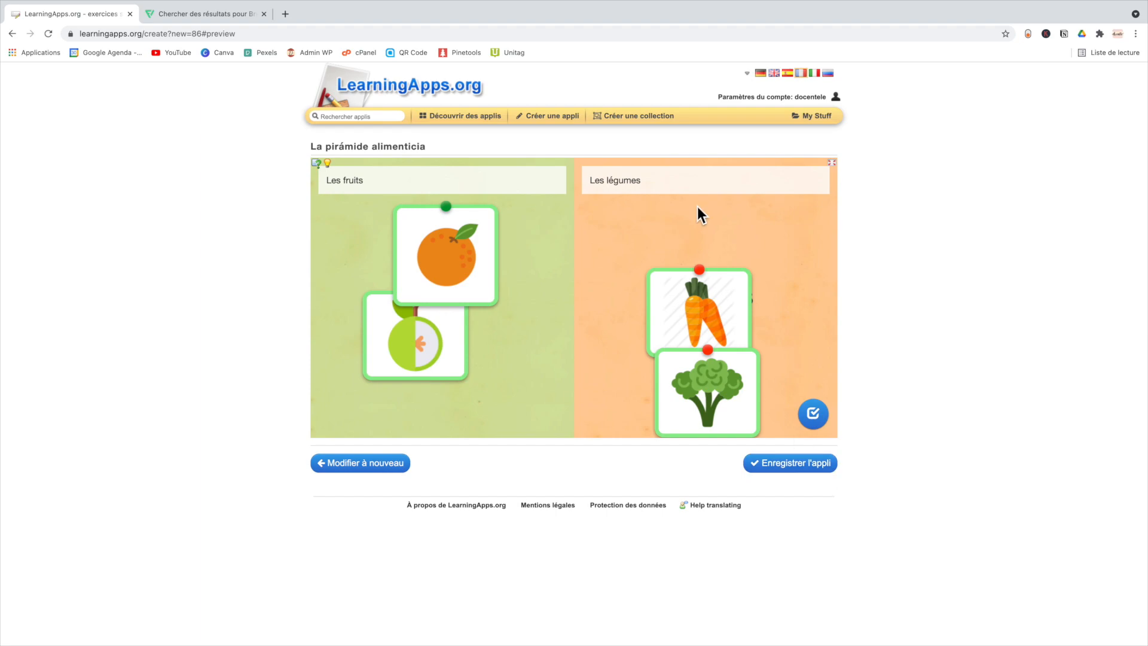
View the preview in full screen, check the solution there and return to the normal view
{"action": "left_click", "coordinate": [833, 165]}
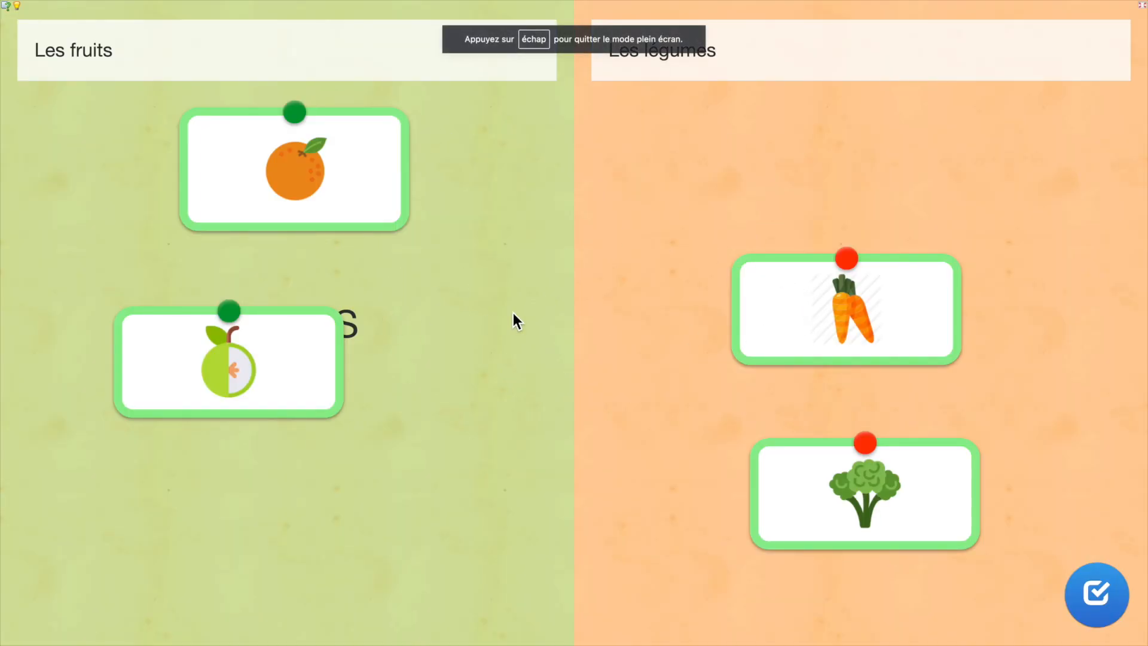
{"action": "left_click", "coordinate": [1100, 597]}
{"action": "left_click", "coordinate": [581, 230]}
{"action": "key", "text": "Escape"}
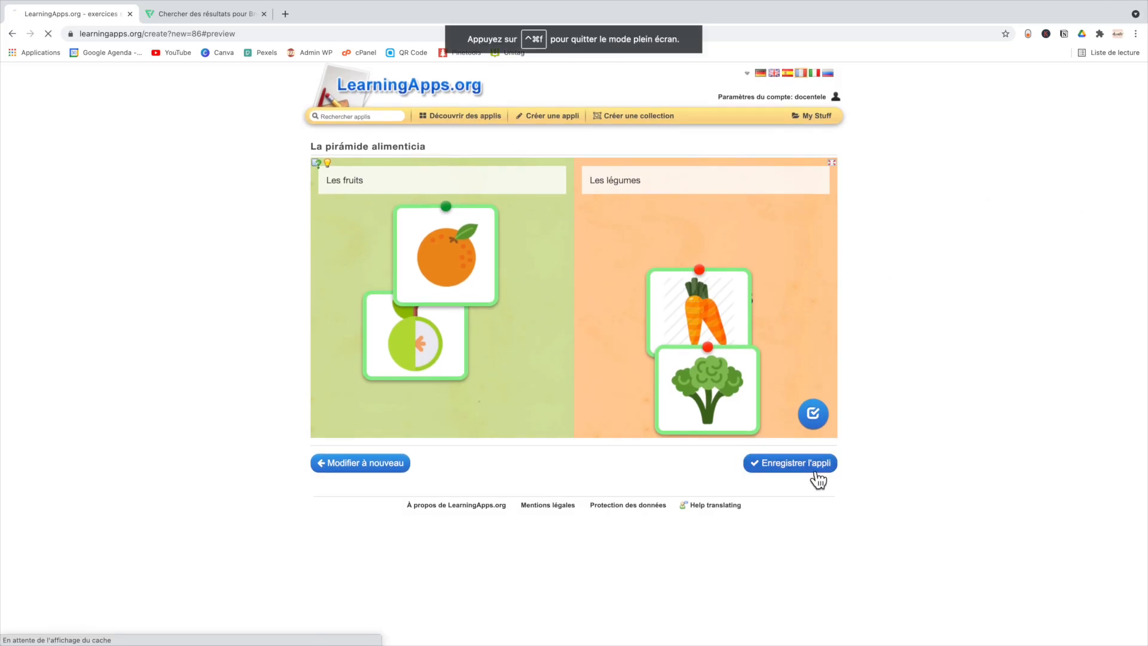
Save the app and save its enlarged QR code as an image
{"action": "left_click", "coordinate": [816, 472]}
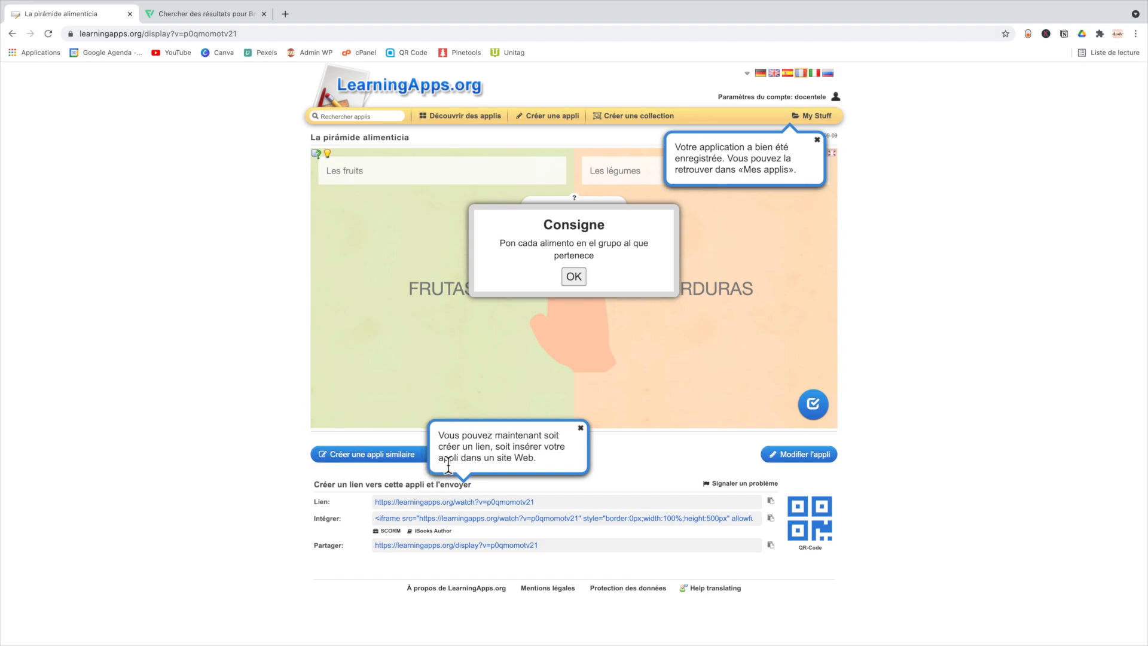
{"action": "left_click", "coordinate": [809, 532]}
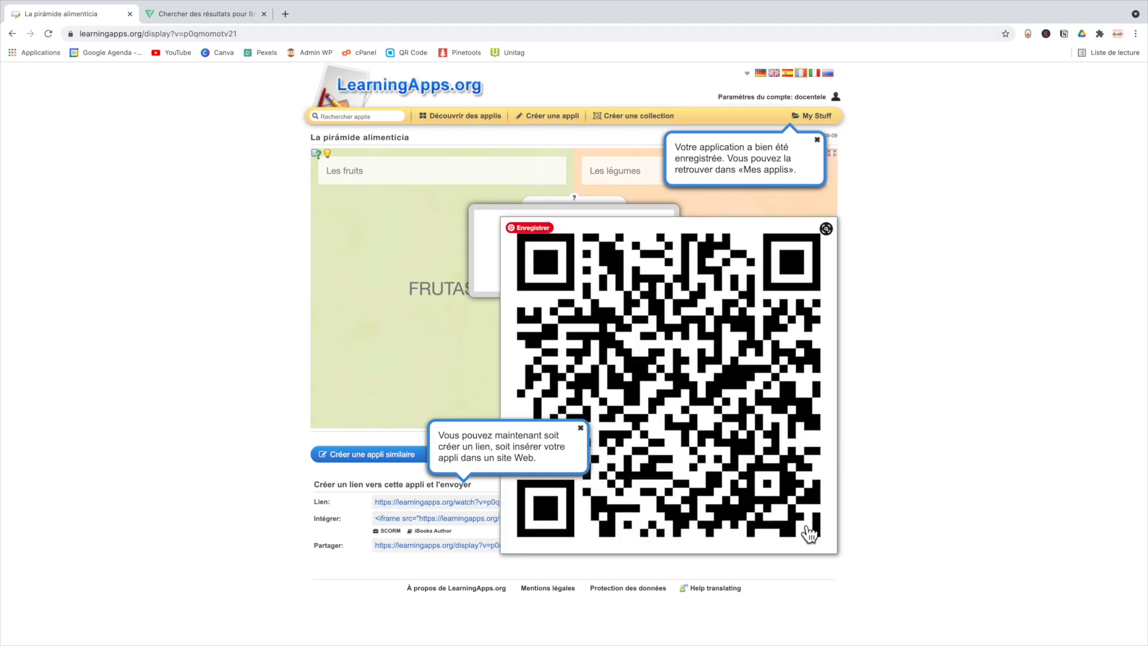
{"action": "right_click", "coordinate": [648, 355]}
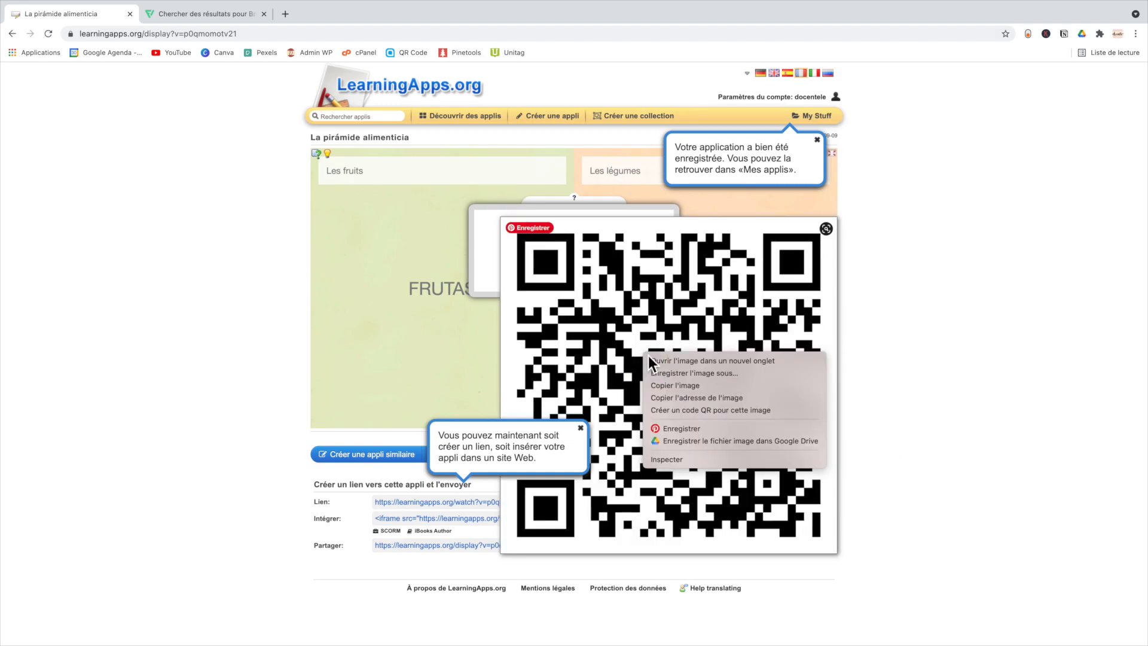
{"action": "left_click", "coordinate": [712, 373]}
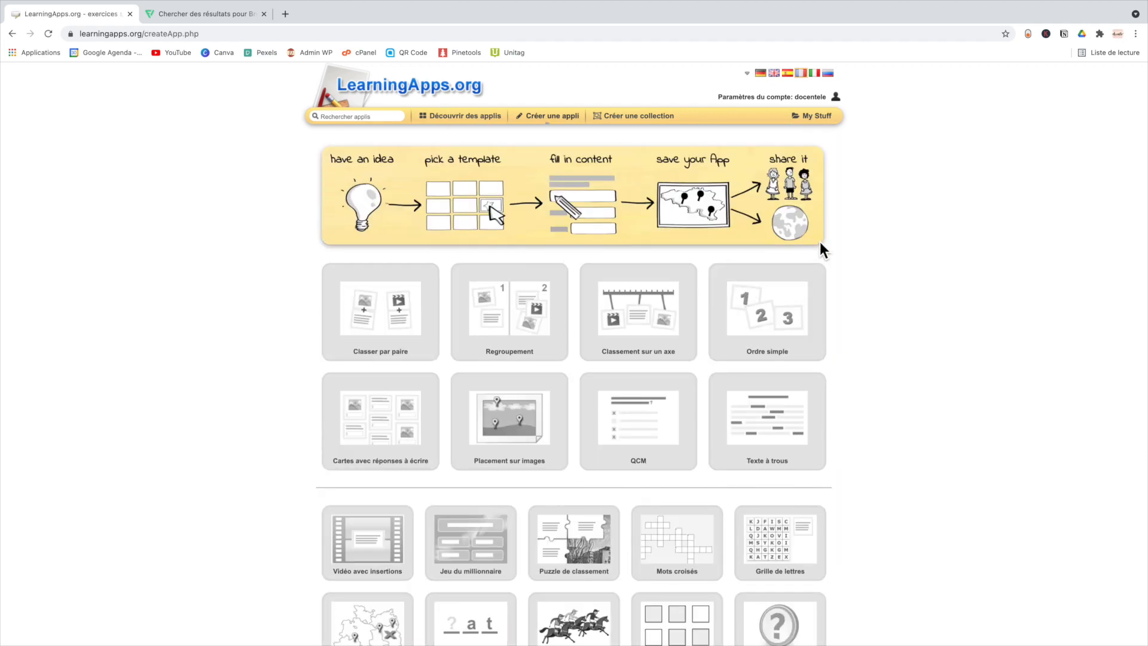
Start creating a new app from the Cartes avec réponses à écrire template
{"action": "scroll", "coordinate": [919, 430], "scroll_direction": "down", "scroll_amount": 3}
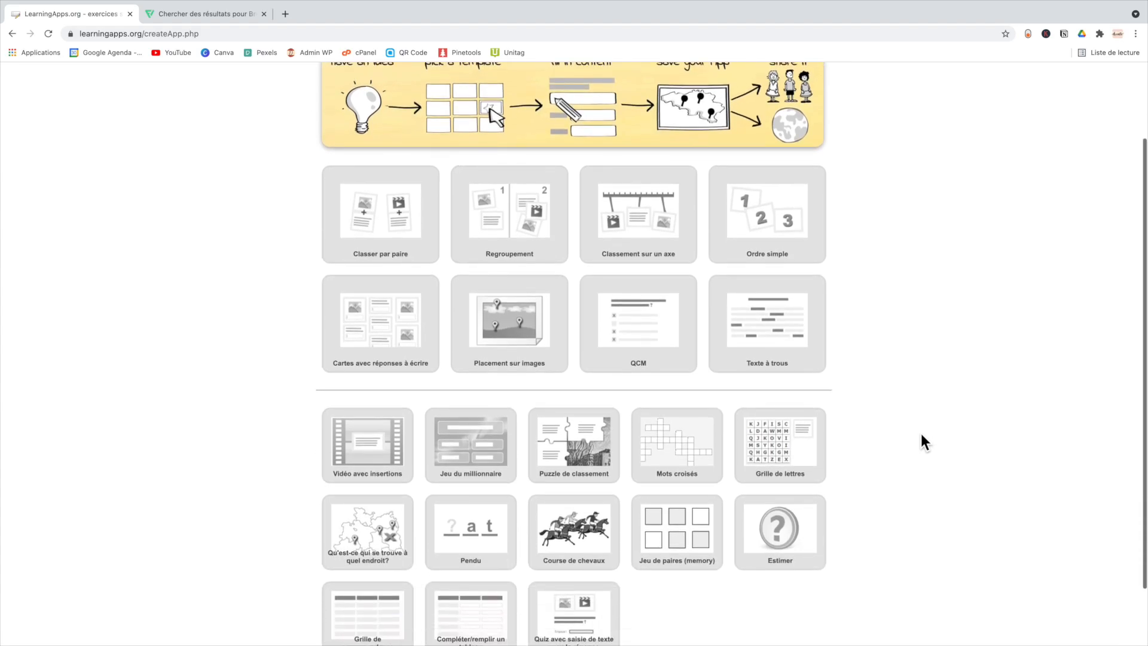
{"action": "left_click", "coordinate": [379, 350]}
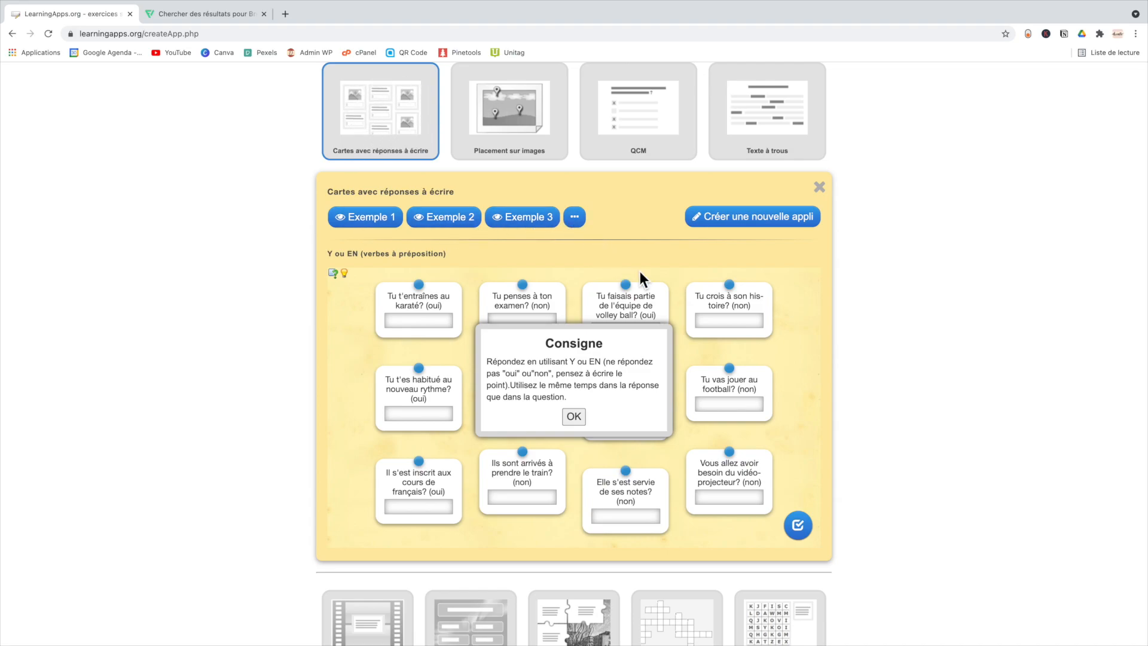
{"action": "left_click", "coordinate": [760, 223]}
Title the app Las instrucciones and enter the task Escribe el verbo correspondiente
{"action": "type", "text": "verbo correspondiente."}
{"action": "left_click", "coordinate": [850, 303]}
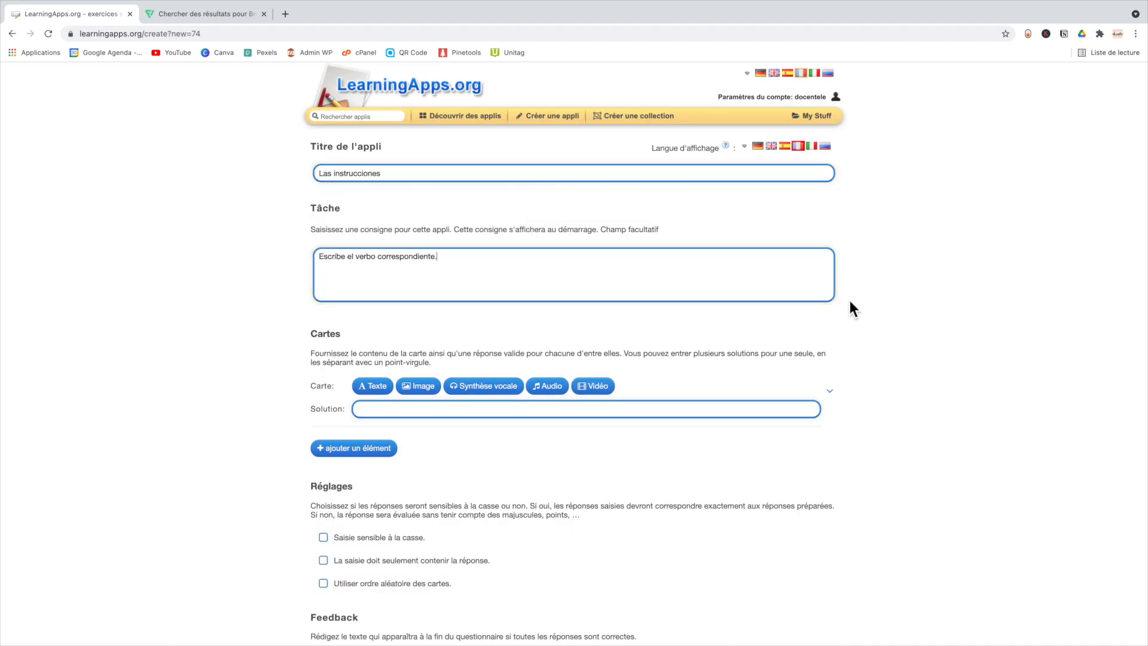
Upload the COMPLETAR picture from the Cartes réponses à écrire - Consignes folder for the first card, with the solution completar
{"action": "left_click", "coordinate": [422, 389]}
{"action": "scroll", "coordinate": [956, 461], "scroll_direction": "down", "scroll_amount": 2}
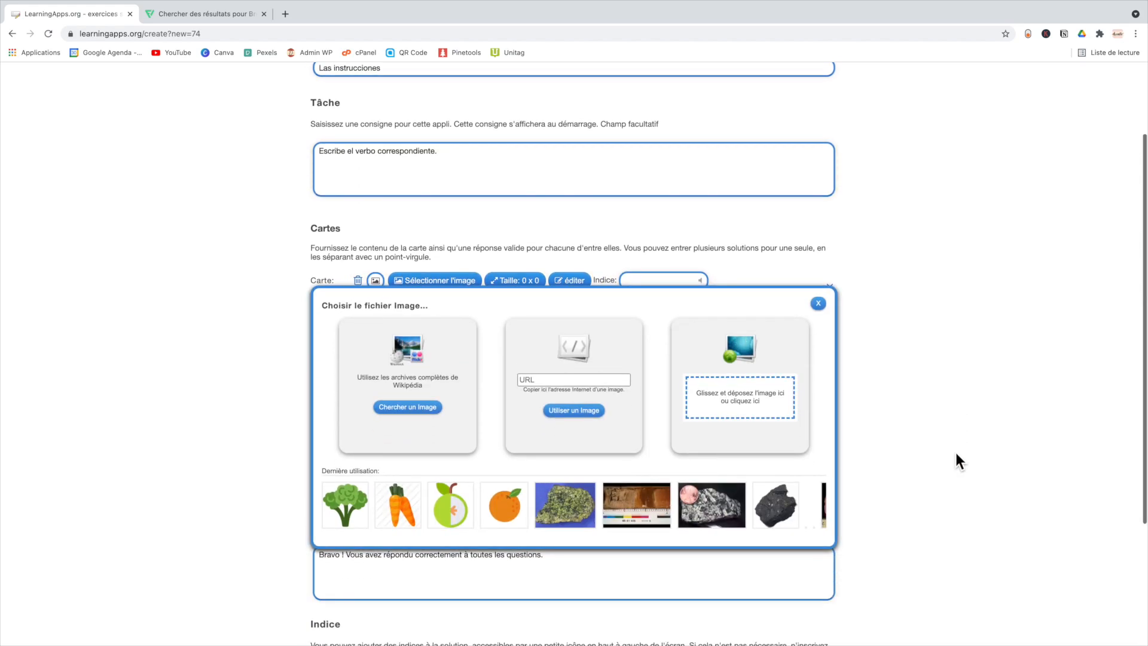
{"action": "left_click", "coordinate": [739, 414]}
{"action": "left_click", "coordinate": [610, 214]}
{"action": "left_click", "coordinate": [604, 228]}
{"action": "left_click", "coordinate": [596, 244]}
{"action": "left_click", "coordinate": [733, 243]}
{"action": "left_click", "coordinate": [765, 432]}
{"action": "left_click", "coordinate": [398, 305]}
{"action": "type", "text": "completar"}
Add a second card with the uploaded CORTAR picture and the solution cortar
{"action": "left_click", "coordinate": [354, 342]}
{"action": "left_click", "coordinate": [422, 338]}
{"action": "left_click", "coordinate": [747, 457]}
{"action": "left_click", "coordinate": [476, 254]}
{"action": "left_click", "coordinate": [767, 431]}
{"action": "left_click", "coordinate": [399, 361]}
{"action": "type", "text": "cortar"}
Add a third card with the uploaded ESCRIBIR picture and the solution escribir
{"action": "left_click", "coordinate": [354, 400]}
{"action": "left_click", "coordinate": [478, 267]}
{"action": "left_click", "coordinate": [765, 431]}
{"action": "left_click", "coordinate": [384, 418]}
{"action": "type", "text": "escribir"}
Add a fourth card with the uploaded ESCUCHAR picture and the solution escuchar
{"action": "left_click", "coordinate": [365, 457]}
{"action": "left_click", "coordinate": [471, 454]}
{"action": "left_click", "coordinate": [755, 571]}
{"action": "left_click", "coordinate": [481, 280]}
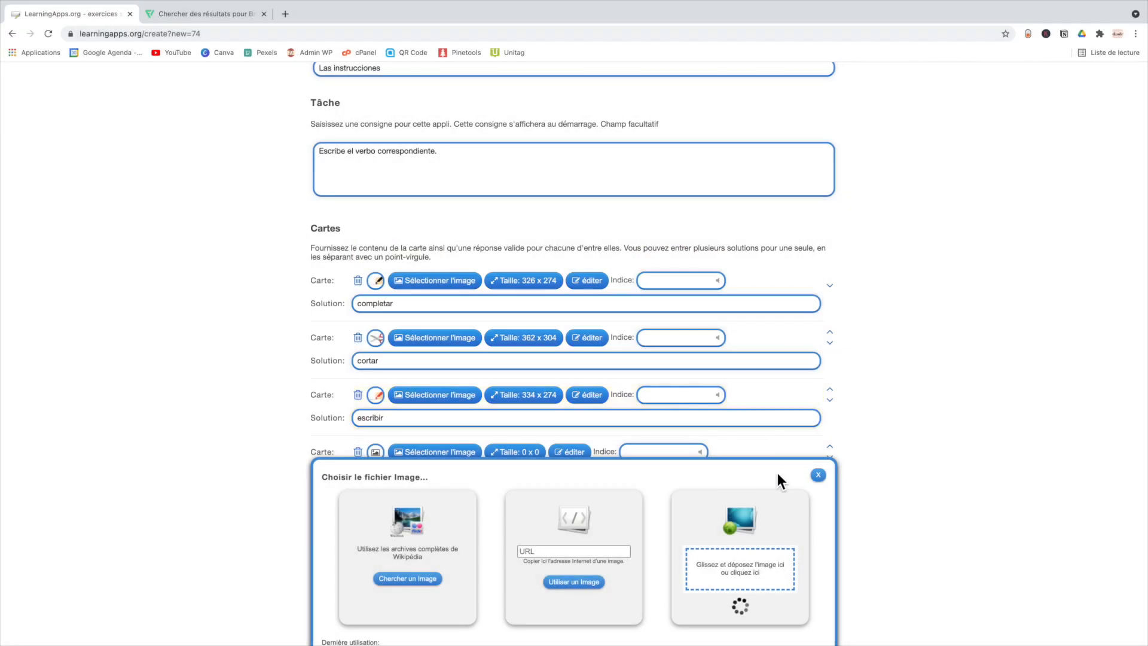
Add a fifth card with the uploaded HABLAR picture and the solution hablar
{"action": "left_click", "coordinate": [376, 516]}
{"action": "left_click", "coordinate": [421, 509]}
{"action": "scroll", "coordinate": [421, 509], "scroll_direction": "down", "scroll_amount": 2}
{"action": "left_click", "coordinate": [769, 498]}
{"action": "left_click", "coordinate": [476, 291]}
{"action": "left_click", "coordinate": [766, 431]}
{"action": "left_click", "coordinate": [414, 397]}
{"action": "type", "text": "hablar"}
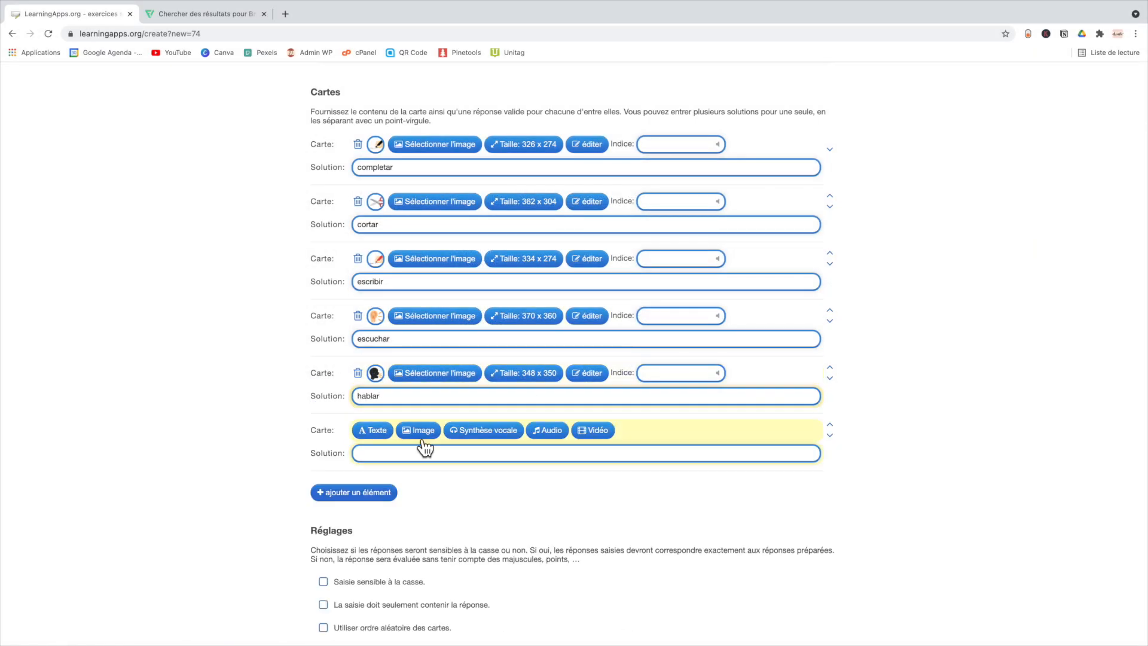
Complete the sixth card with the uploaded LEER picture and the solution leer
{"action": "left_click", "coordinate": [767, 431]}
{"action": "left_click", "coordinate": [389, 375]}
{"action": "type", "text": "leer"}
Add a seventh card with the uploaded OBSERVAR picture and the solution observar
{"action": "left_click", "coordinate": [361, 415]}
{"action": "left_click", "coordinate": [419, 410]}
{"action": "scroll", "coordinate": [420, 409], "scroll_direction": "down", "scroll_amount": 2}
{"action": "left_click", "coordinate": [742, 417]}
{"action": "left_click", "coordinate": [478, 316]}
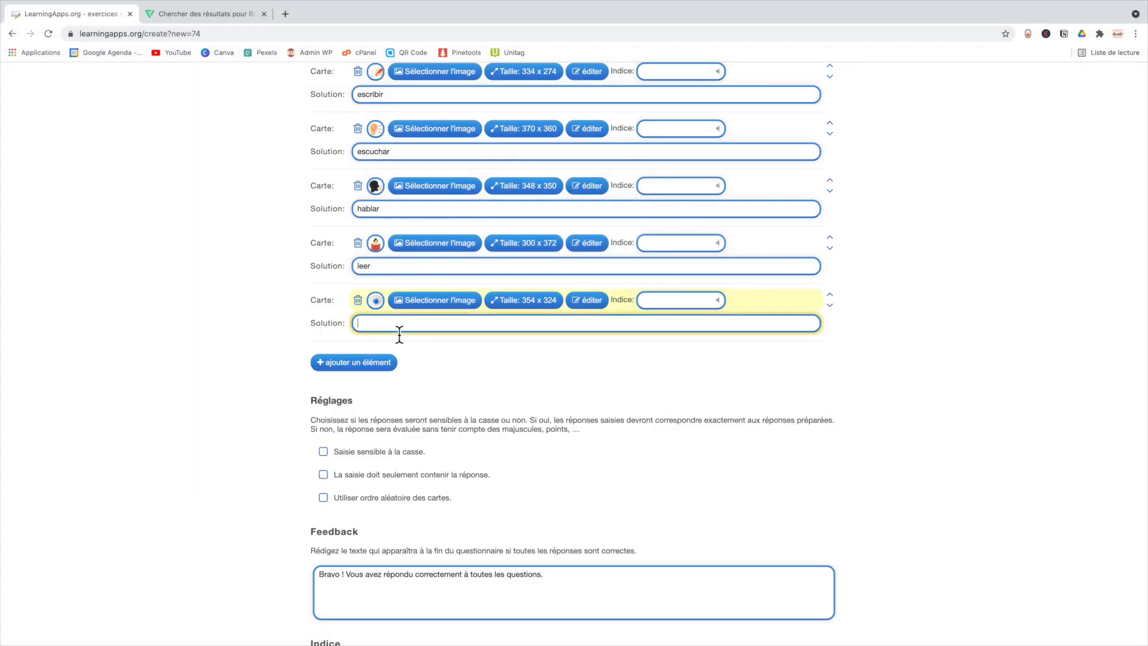
Add an eighth card with the uploaded PEGAR picture and the solution pegar
{"action": "left_click", "coordinate": [742, 469]}
{"action": "left_click", "coordinate": [479, 329]}
{"action": "left_click", "coordinate": [767, 431]}
{"action": "left_click", "coordinate": [394, 380]}
{"action": "type", "text": "pegar"}
Add a ninth card with the uploaded RELACIONAR picture and the solution relacionar
{"action": "left_click", "coordinate": [357, 418]}
{"action": "left_click", "coordinate": [418, 414]}
{"action": "left_click", "coordinate": [741, 527]}
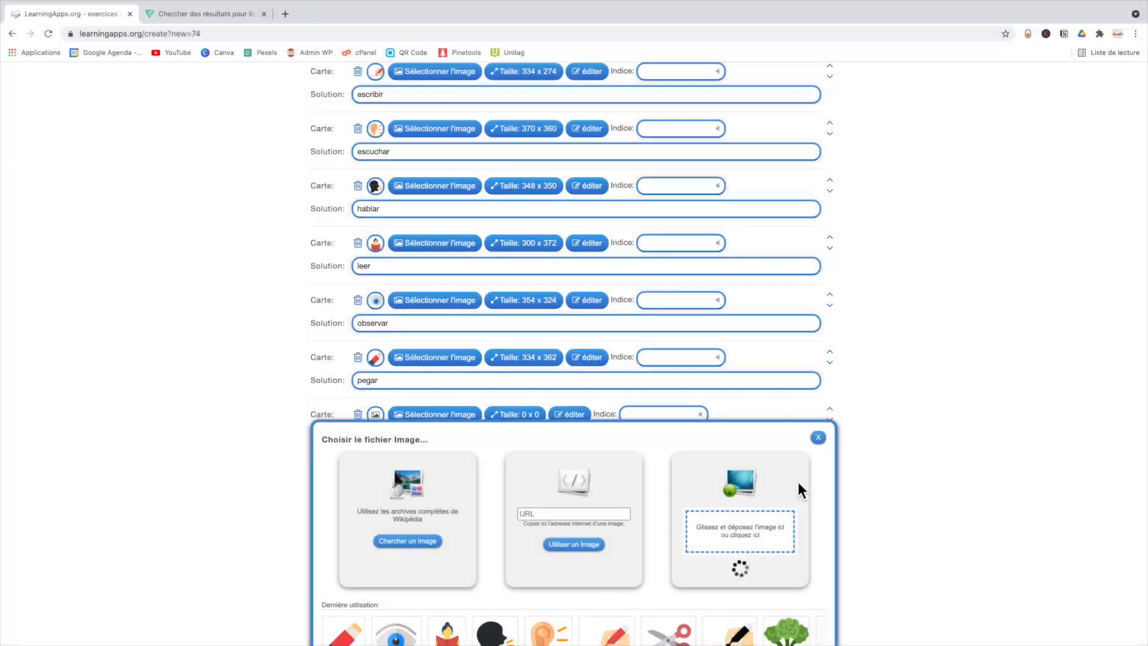
Add a tenth card with the uploaded REPETIR picture and the solution repetir
{"action": "left_click", "coordinate": [417, 475]}
{"action": "left_click", "coordinate": [743, 469]}
{"action": "left_click", "coordinate": [477, 352]}
{"action": "left_click", "coordinate": [765, 430]}
{"action": "left_click", "coordinate": [401, 372]}
{"action": "type", "text": "repetir"}
Add an eleventh card with the uploaded RODEAR picture and the solution rodear
{"action": "left_click", "coordinate": [357, 411]}
{"action": "left_click", "coordinate": [759, 520]}
{"action": "left_click", "coordinate": [477, 365]}
{"action": "left_click", "coordinate": [766, 431]}
{"action": "left_click", "coordinate": [388, 429]}
{"action": "type", "text": "rodear"}
Add a twelfth card with the uploaded SUBRAYAR picture and the solution subrayar
{"action": "left_click", "coordinate": [354, 468]}
{"action": "left_click", "coordinate": [421, 466]}
{"action": "scroll", "coordinate": [421, 466], "scroll_direction": "down", "scroll_amount": 2}
{"action": "left_click", "coordinate": [742, 484]}
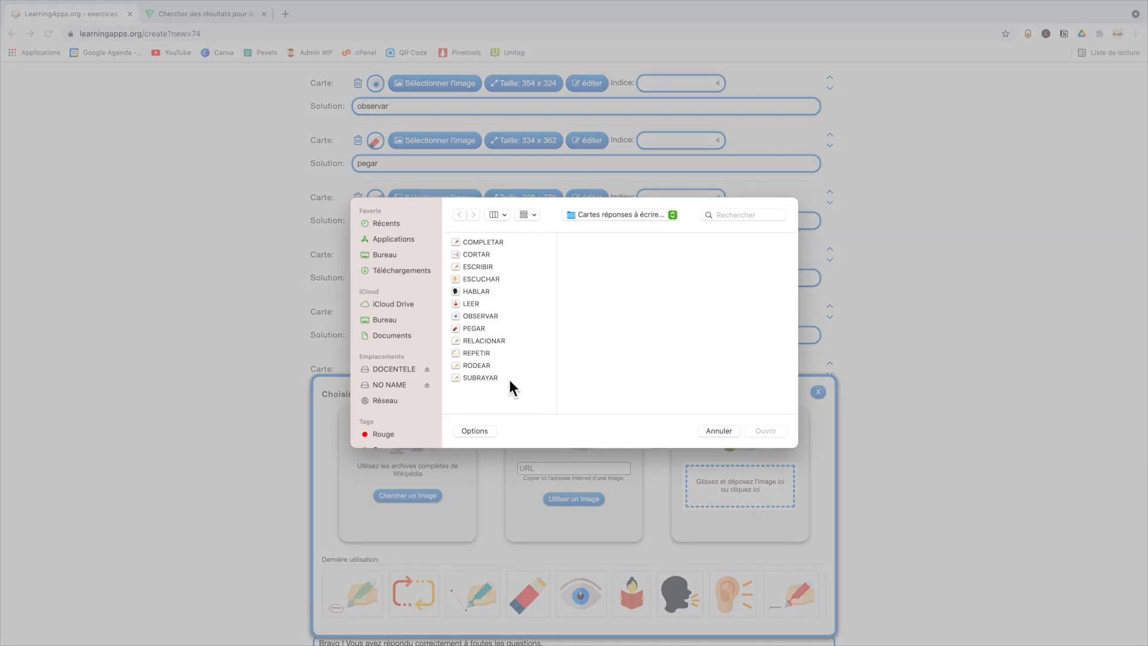
{"action": "type", "text": "yar"}
{"action": "left_click", "coordinate": [919, 421]}
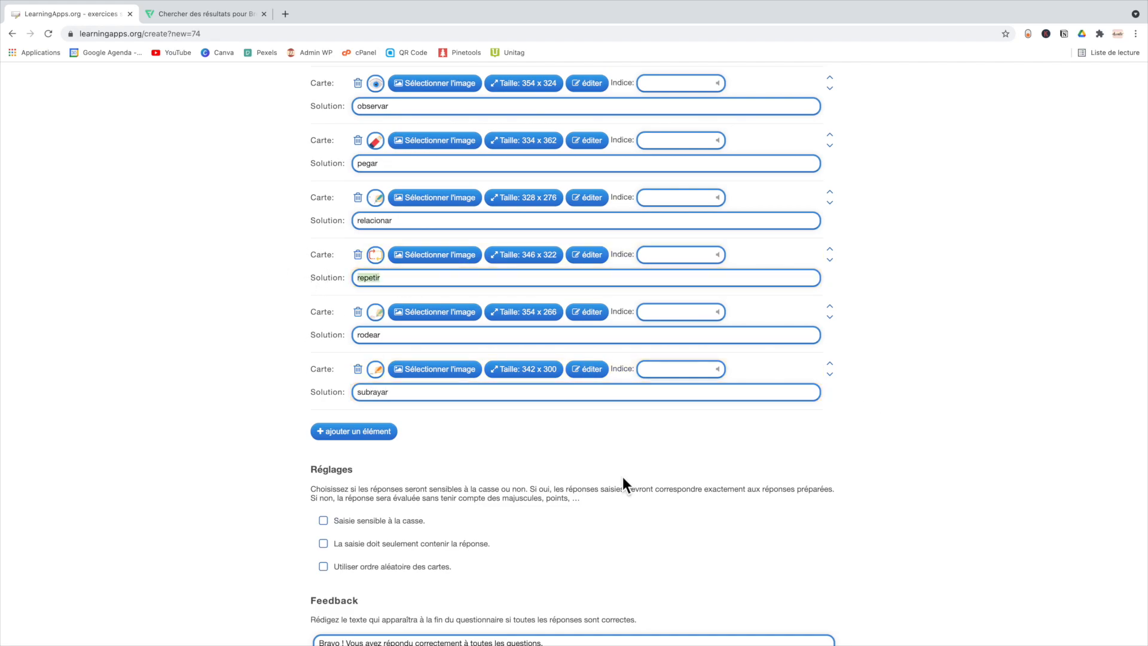
Replace the feedback text with "¡Buen trabajo!" and preview the finished app
{"action": "scroll", "coordinate": [622, 478], "scroll_direction": "down", "scroll_amount": 3}
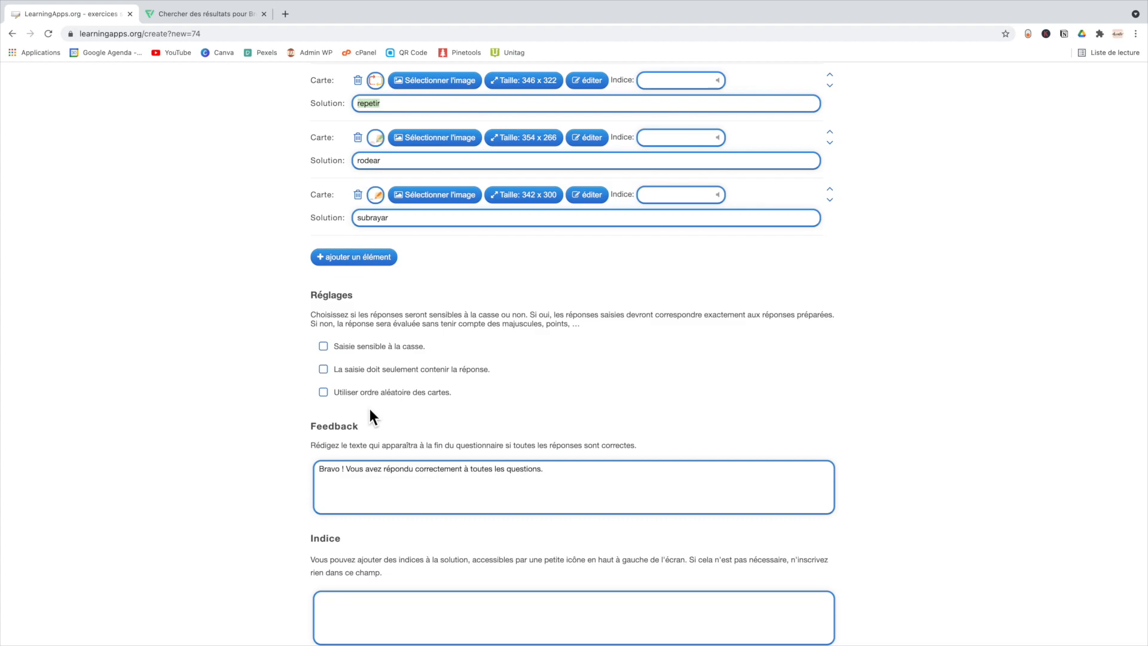
{"action": "scroll", "coordinate": [369, 407], "scroll_direction": "down", "scroll_amount": 3}
{"action": "left_click_drag", "start_coordinate": [543, 375], "coordinate": [302, 375]}
{"action": "type", "text": "¡Buen trabajo!"}
{"action": "left_click", "coordinate": [790, 586]}
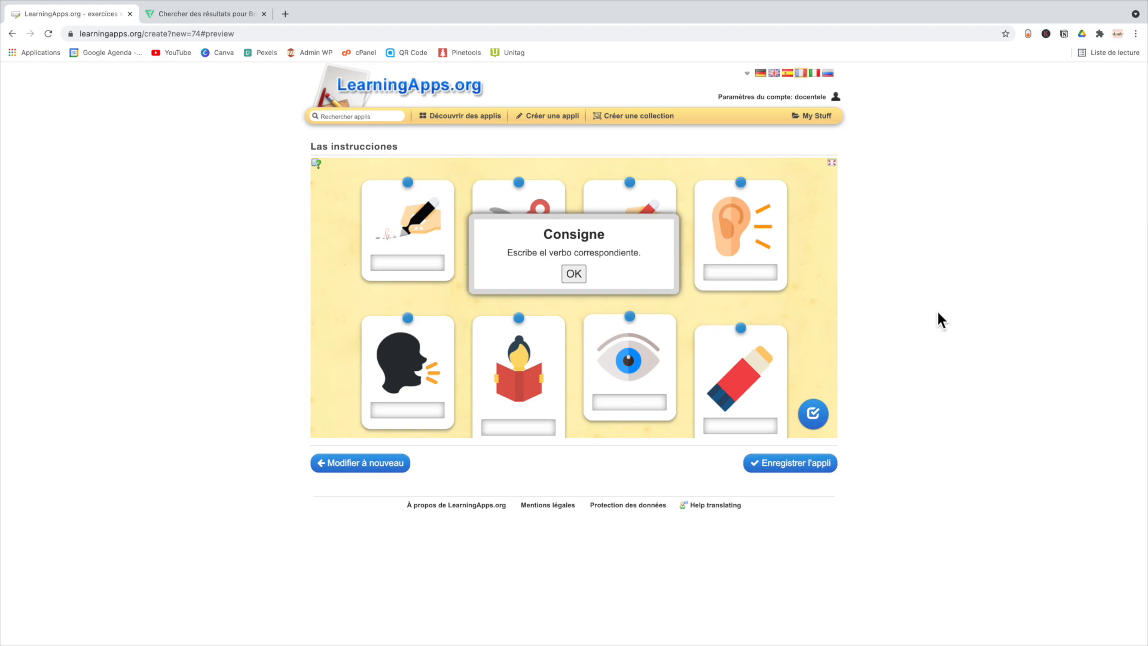
Show the preview full screen, dismiss the instructions and answer the first four cards with completar, cortar, escribir and escuchar
{"action": "left_click", "coordinate": [832, 163]}
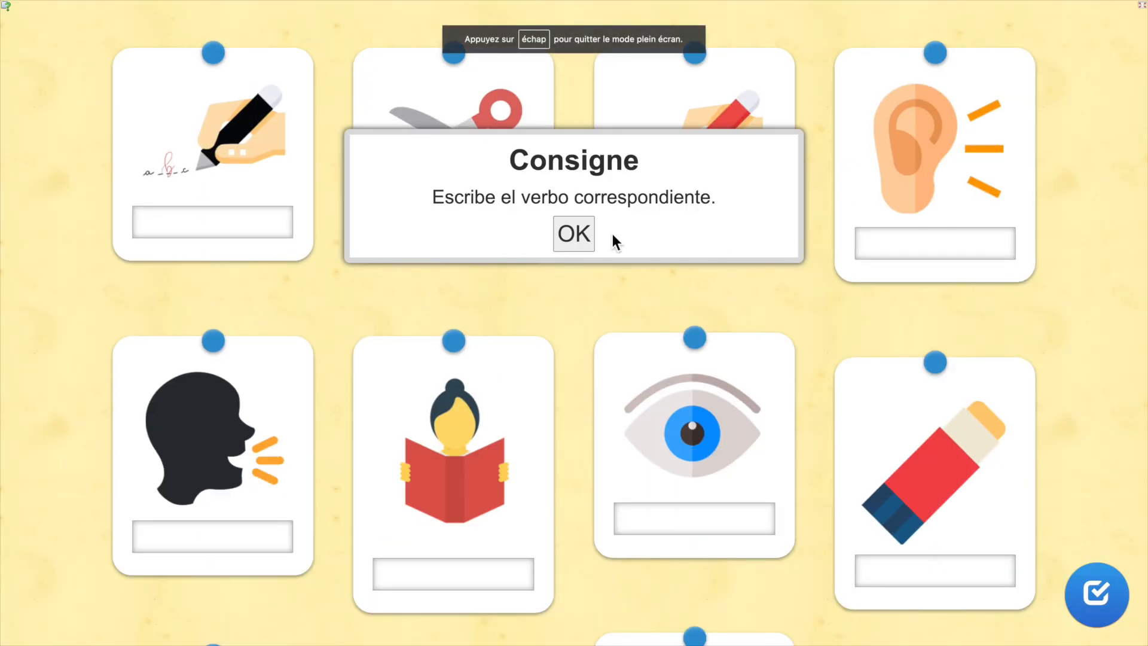
{"action": "left_click", "coordinate": [577, 233]}
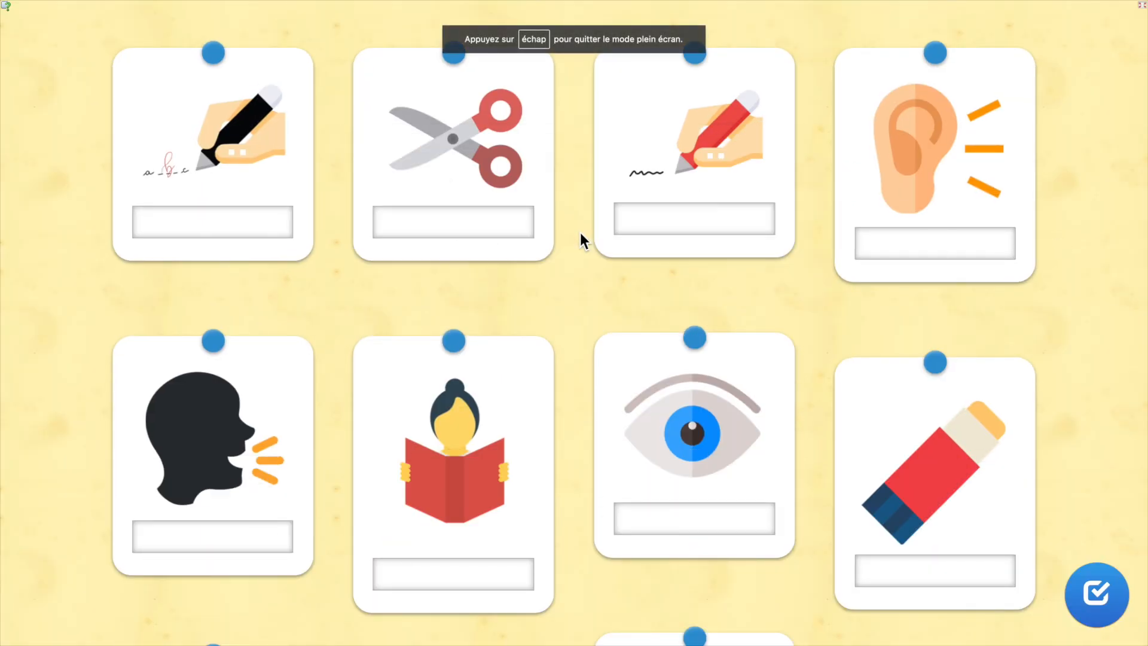
{"action": "left_click", "coordinate": [214, 222]}
{"action": "type", "text": "completar"}
{"action": "key", "text": "Tab"}
{"action": "type", "text": "cortar"}
{"action": "key", "text": "Tab"}
{"action": "type", "text": "escribir"}
{"action": "key", "text": "Tab"}
{"action": "type", "text": "escuchar"}
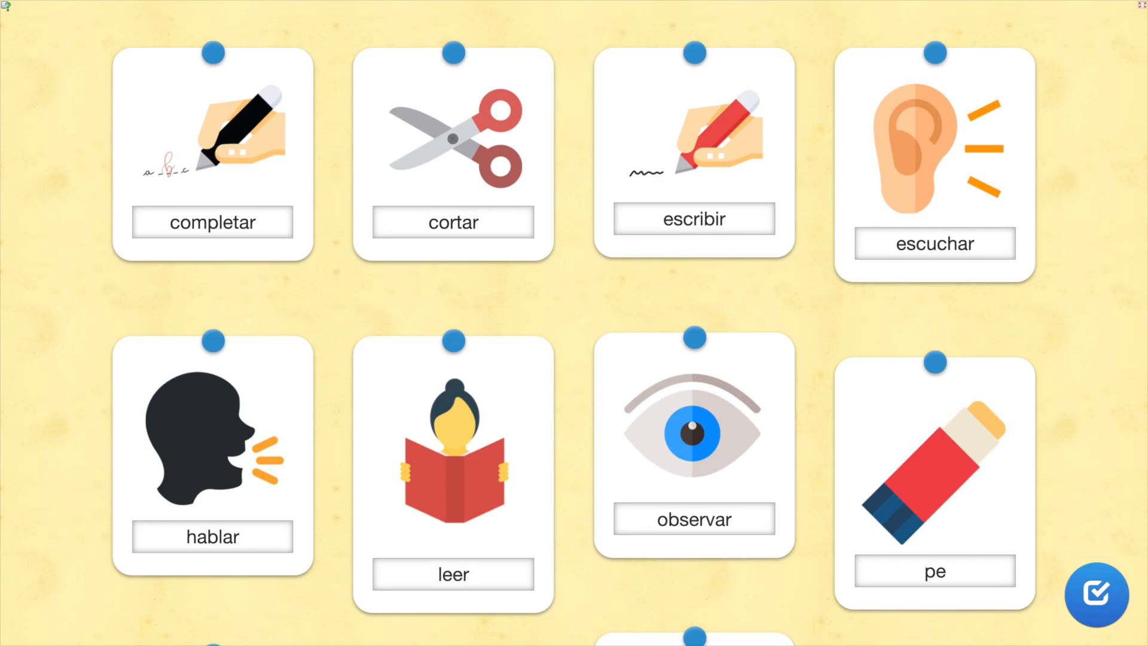
Answer the last four cards with relacionar, repetir, rodear and subrayar
{"action": "type", "text": "relacionar"}
{"action": "key", "text": "Tab"}
{"action": "type", "text": "repetir"}
{"action": "key", "text": "Tab"}
{"action": "type", "text": "rodear"}
{"action": "key", "text": "Tab"}
{"action": "type", "text": "subrayar"}
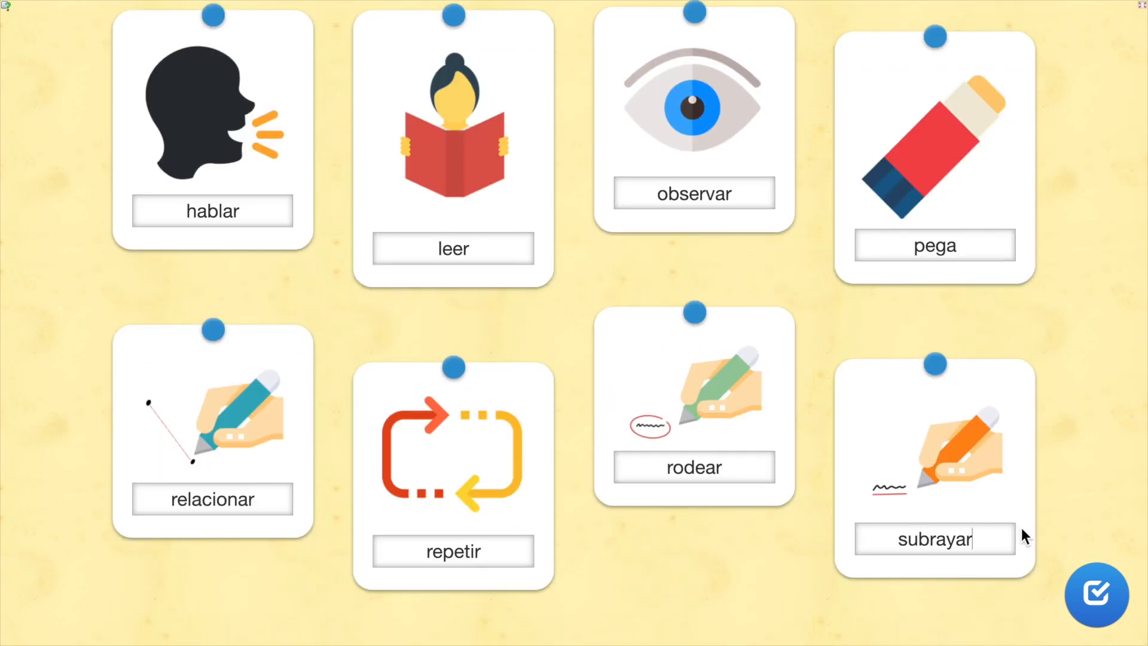
Check the answers, review the marking on all the cards and leave full-screen mode
{"action": "left_click", "coordinate": [1096, 594]}
{"action": "scroll", "coordinate": [1079, 323], "scroll_direction": "up", "scroll_amount": 5}
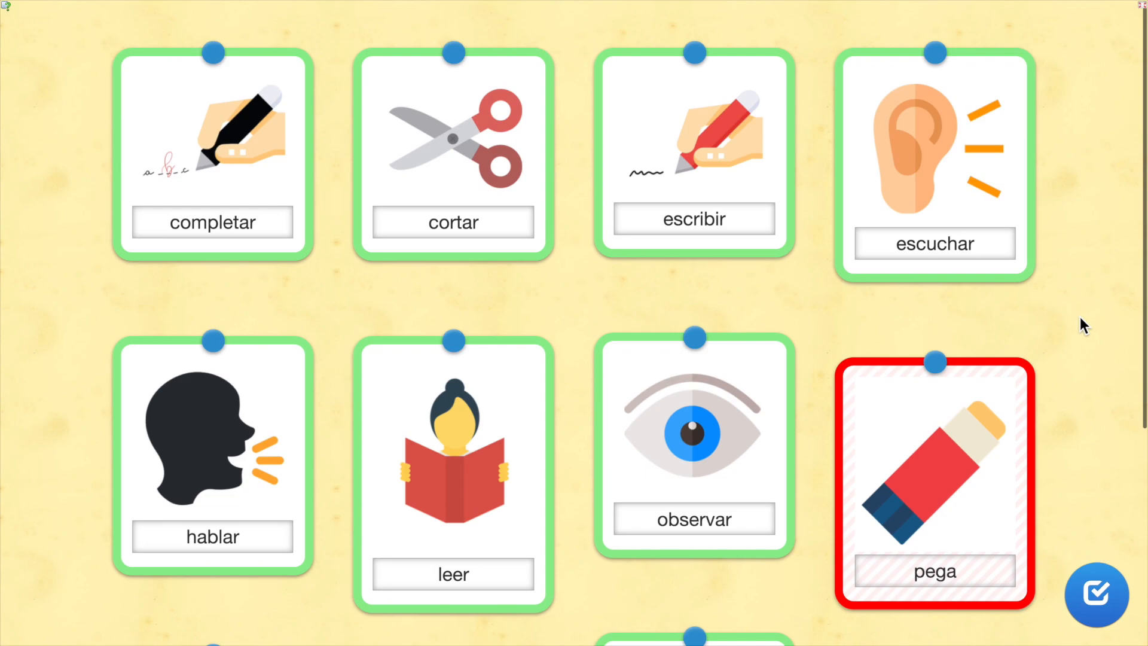
{"action": "scroll", "coordinate": [1119, 422], "scroll_direction": "down", "scroll_amount": 5}
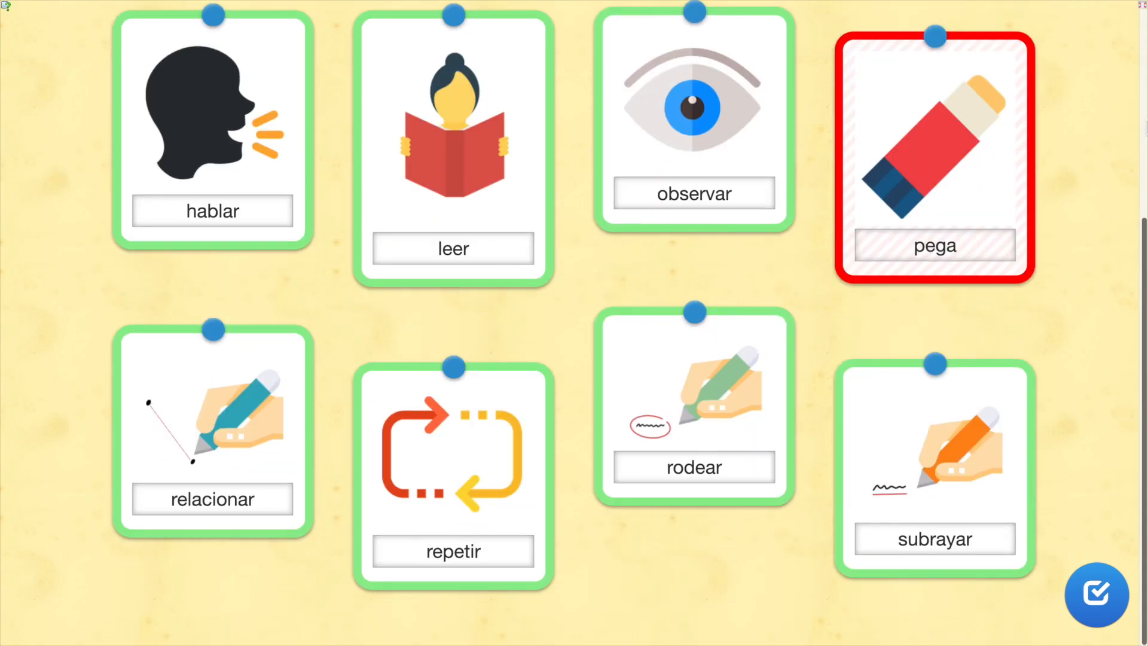
{"action": "left_click", "coordinate": [1141, 6]}
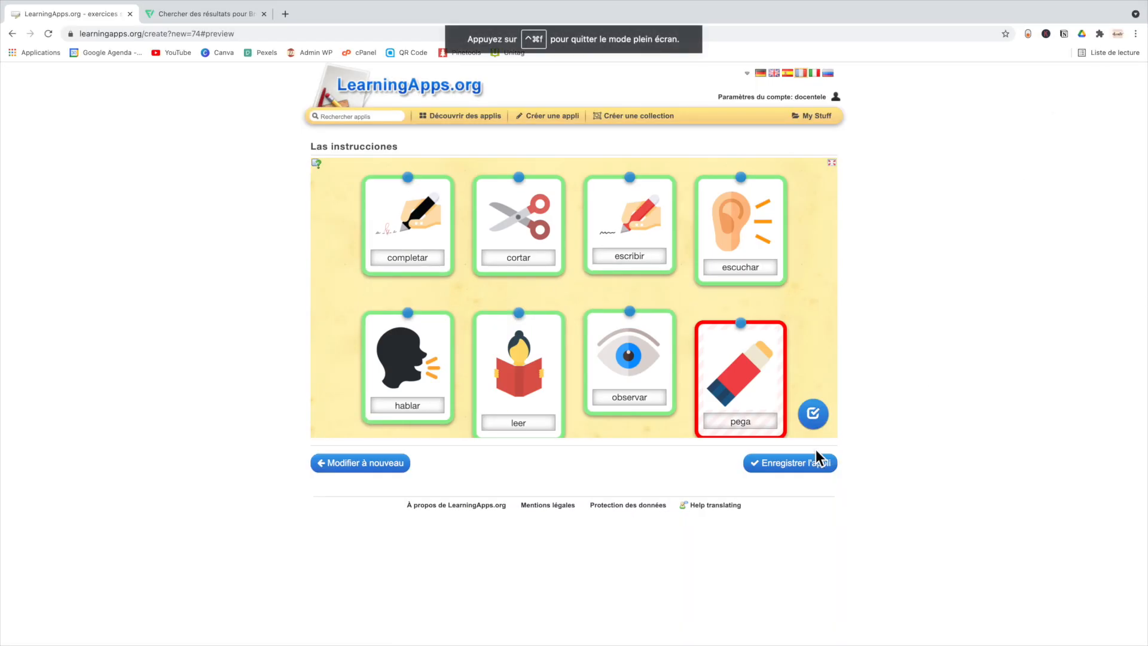
Save the Las instrucciones app and view the list of own apps
{"action": "left_click", "coordinate": [813, 472]}
{"action": "left_click", "coordinate": [818, 120]}
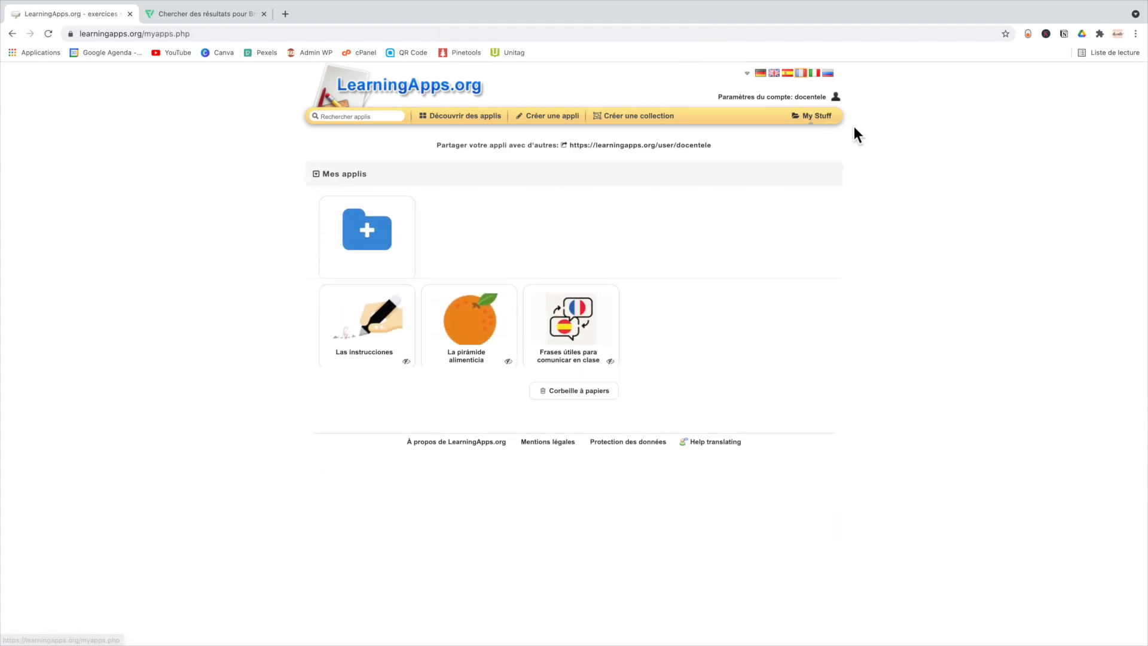
{"action": "mouse_move", "coordinate": [560, 353]}
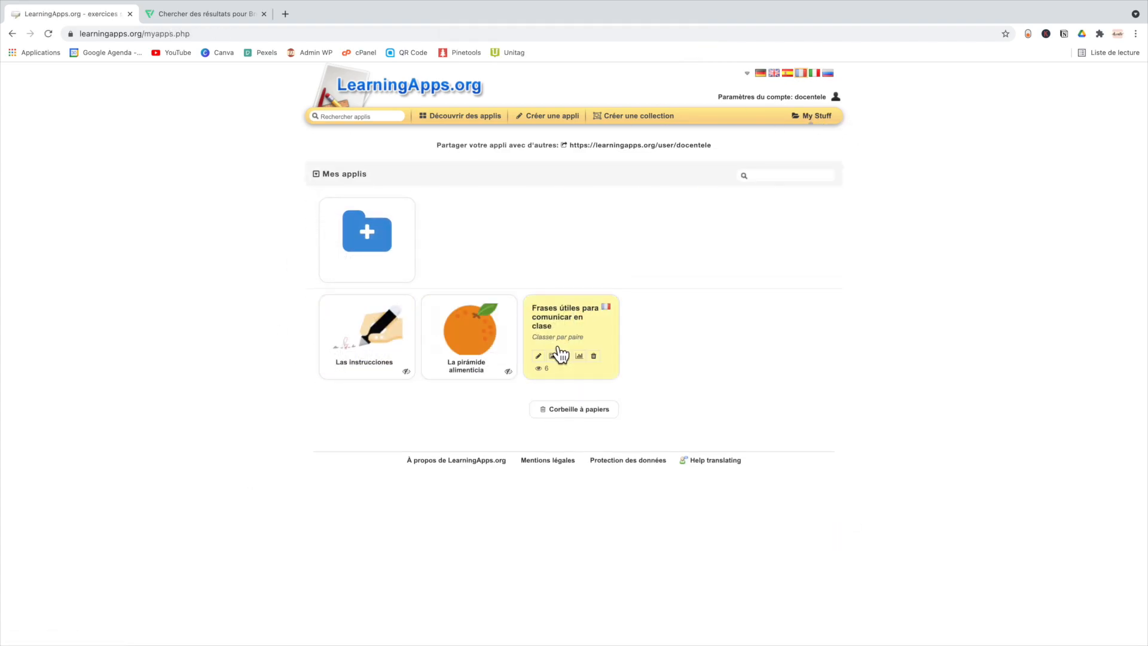
Start a new collection and title it "Début d'année"
{"action": "left_click", "coordinate": [644, 124]}
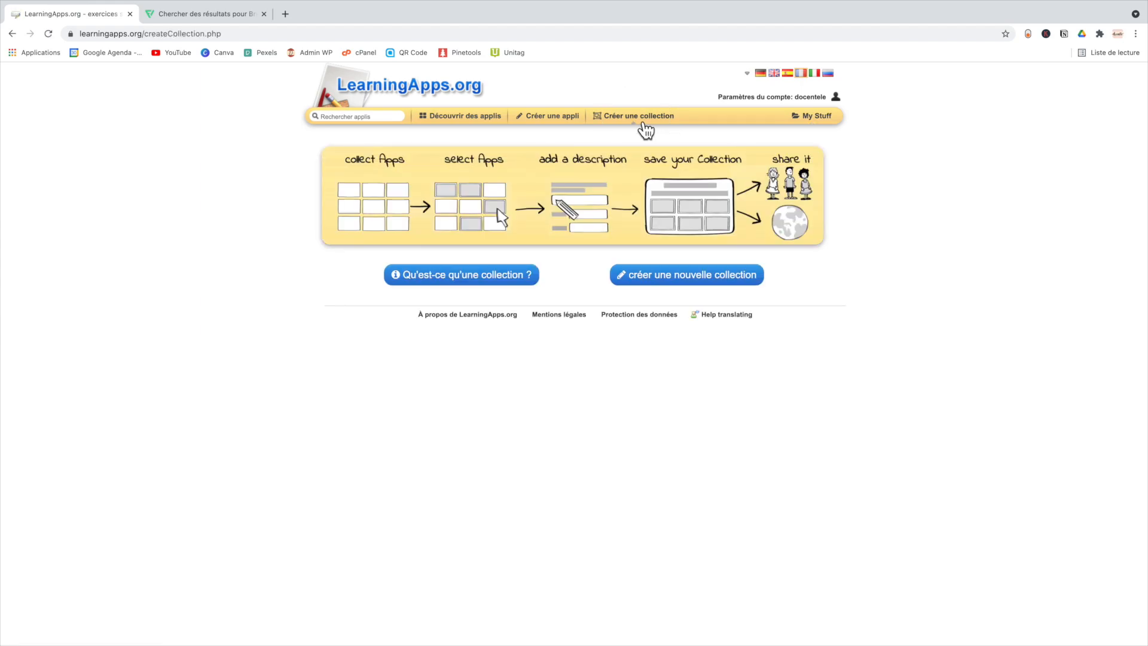
{"action": "left_click", "coordinate": [715, 290]}
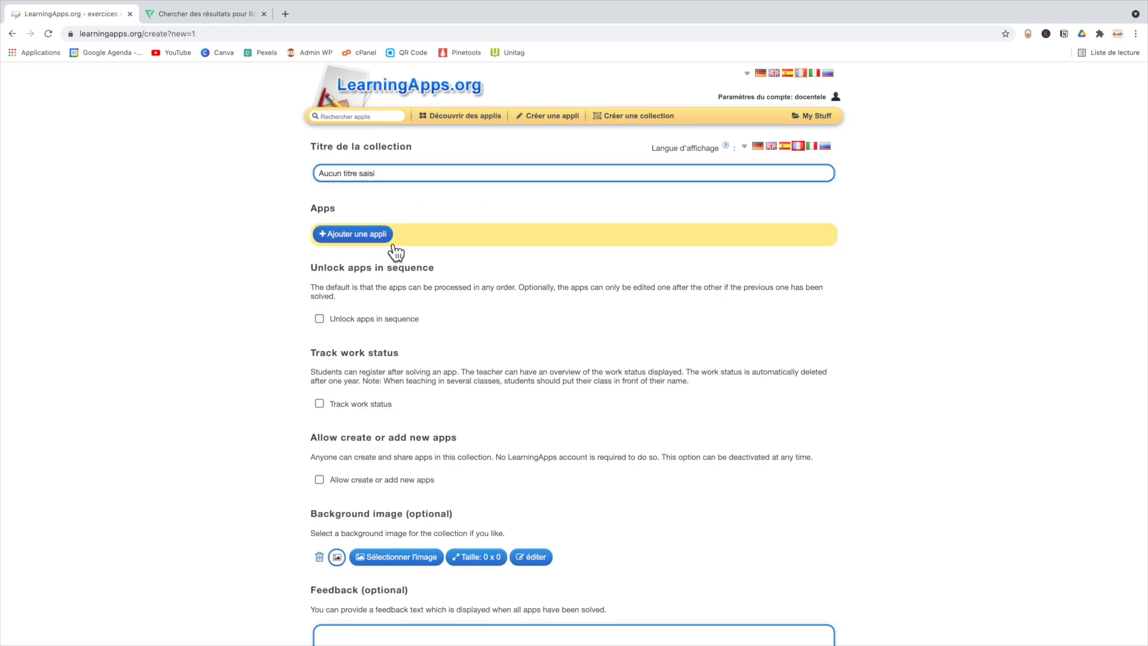
{"action": "left_click_drag", "start_coordinate": [396, 174], "coordinate": [287, 170]}
{"action": "type", "text": "Début d'année"}
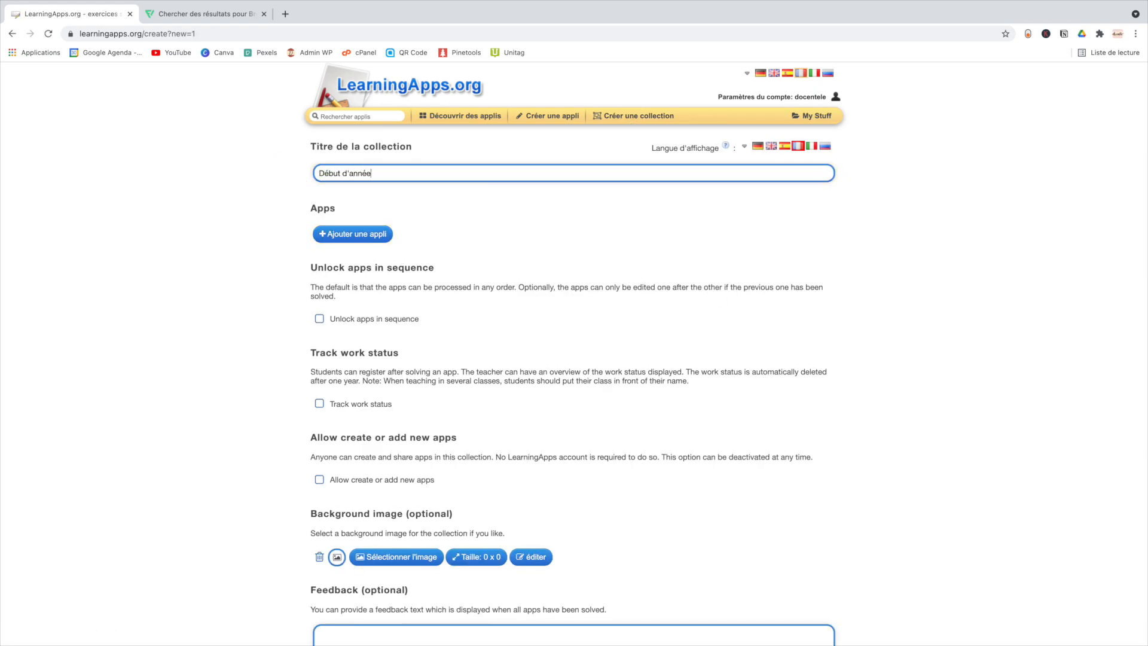
Add the apps Las instrucciones, La pirámide alimenticia and Frases útiles para comunicar en clase to the collection
{"action": "left_click", "coordinate": [364, 236]}
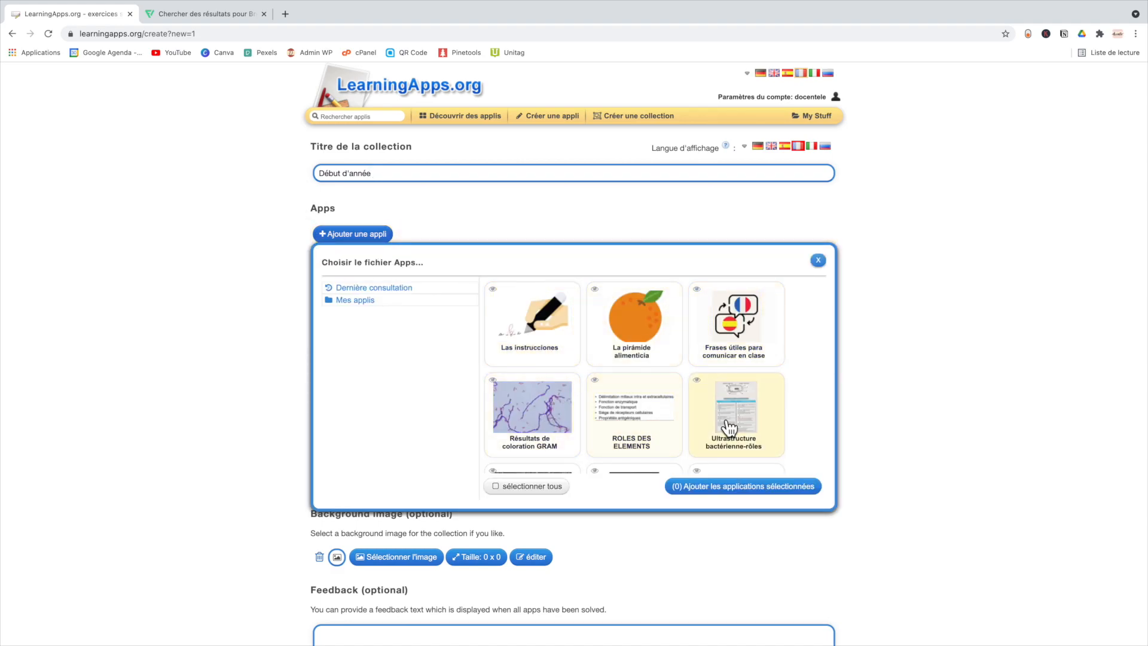
{"action": "left_click", "coordinate": [531, 345]}
{"action": "left_click", "coordinate": [636, 326]}
{"action": "left_click", "coordinate": [741, 338]}
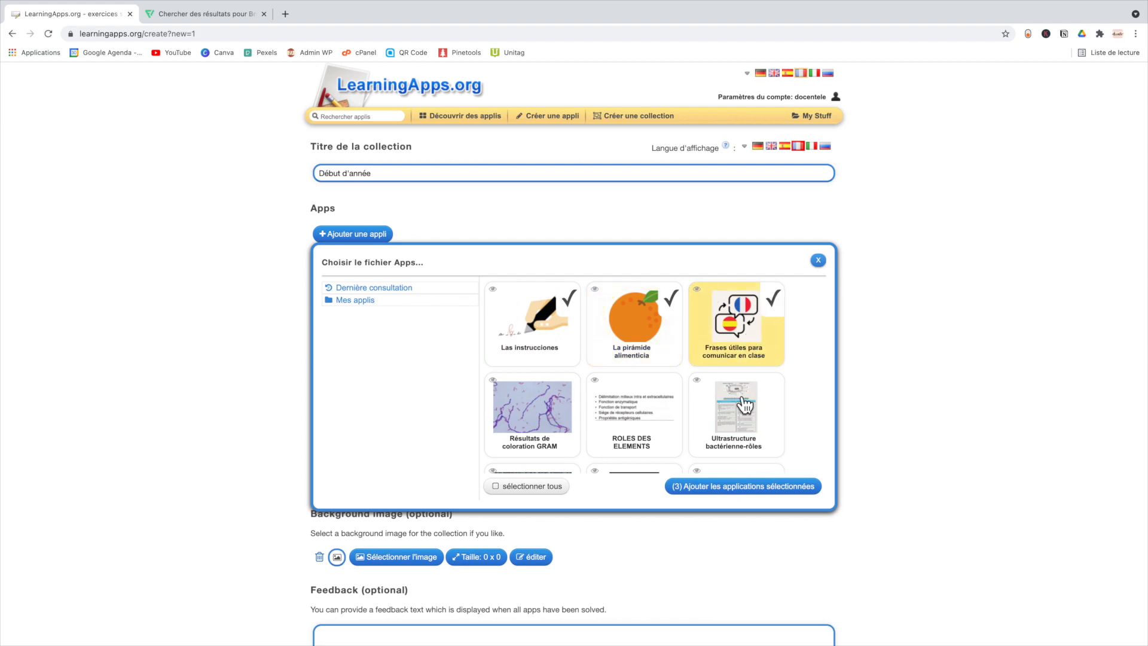
{"action": "left_click", "coordinate": [777, 493]}
Enable work status tracking for the collection
{"action": "scroll", "coordinate": [664, 358], "scroll_direction": "down", "scroll_amount": 1}
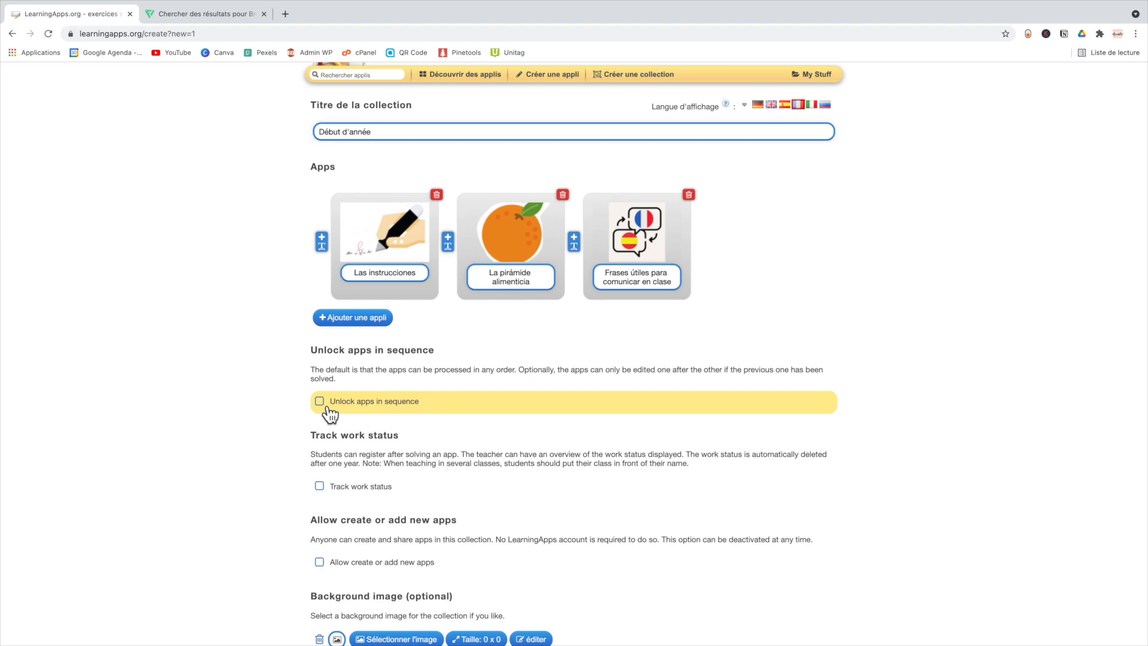
{"action": "scroll", "coordinate": [328, 410], "scroll_direction": "down", "scroll_amount": 3}
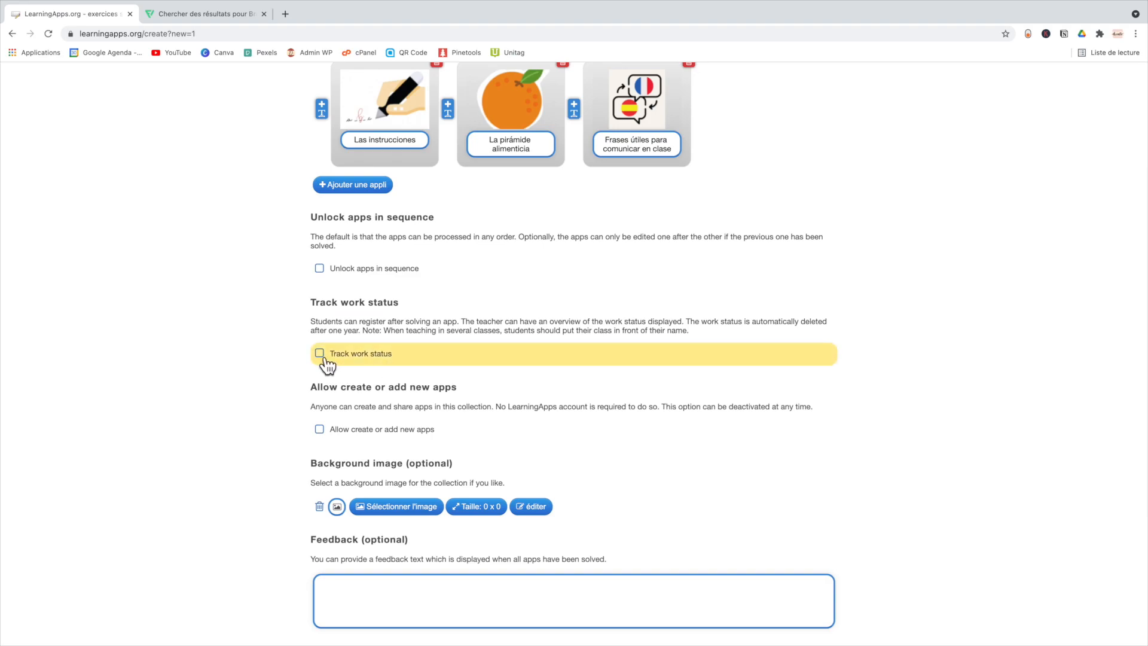
{"action": "left_click", "coordinate": [333, 359]}
Set the collection's feedback text to "Bravo !" and save the collection
{"action": "scroll", "coordinate": [325, 361], "scroll_direction": "down", "scroll_amount": 4}
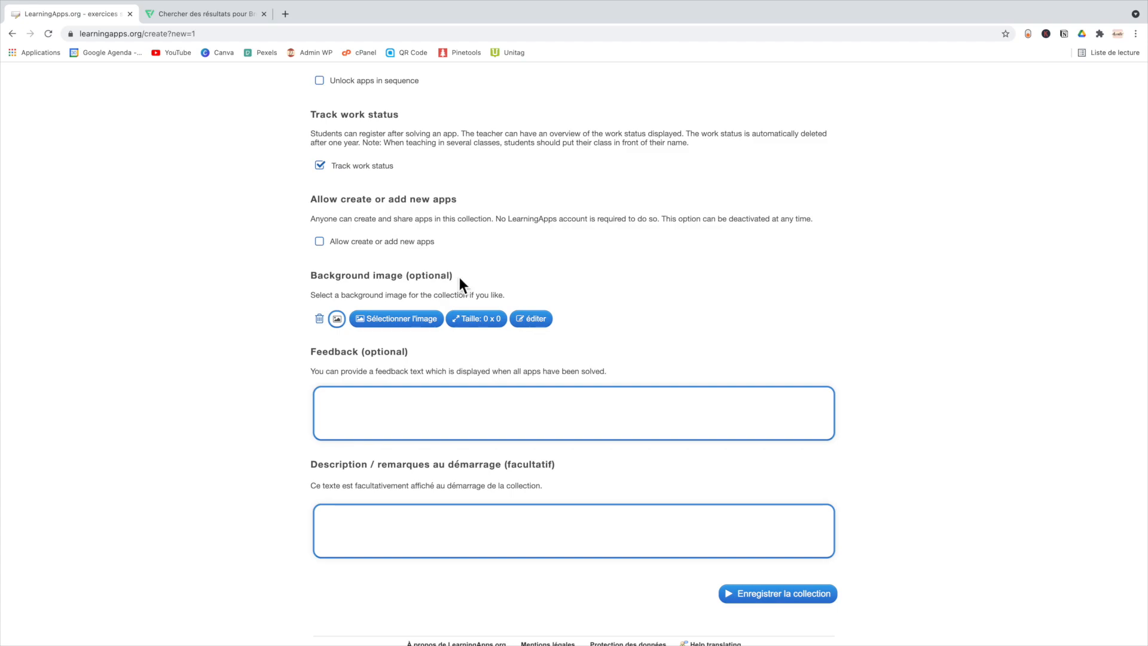
{"action": "left_click_drag", "start_coordinate": [459, 279], "coordinate": [299, 276]}
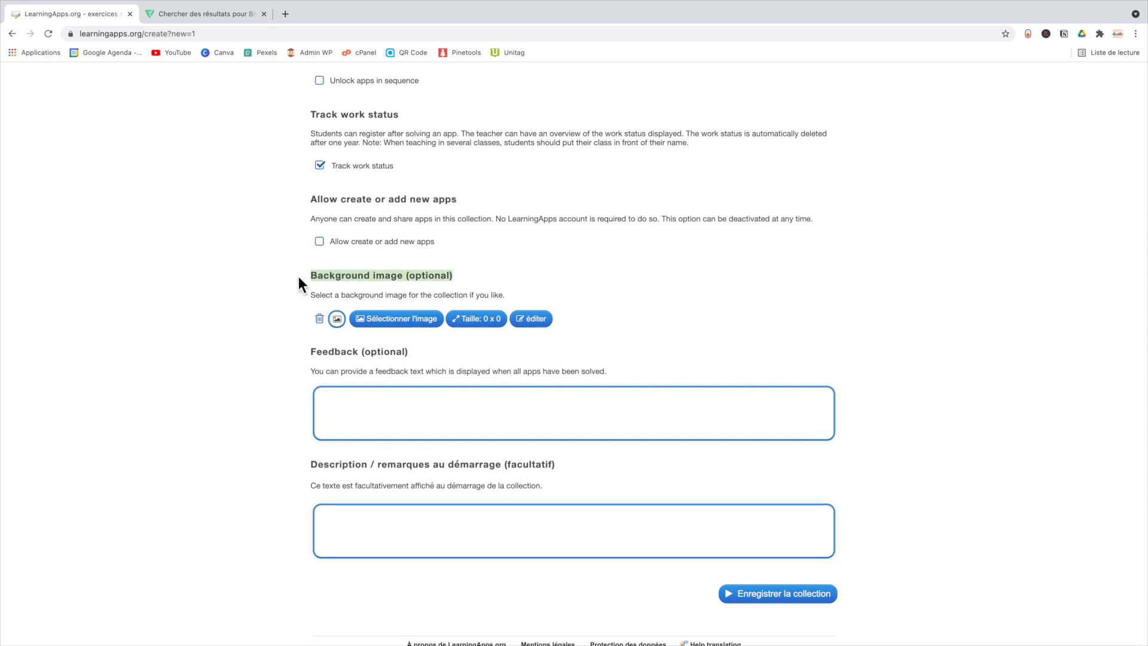
{"action": "left_click", "coordinate": [333, 405]}
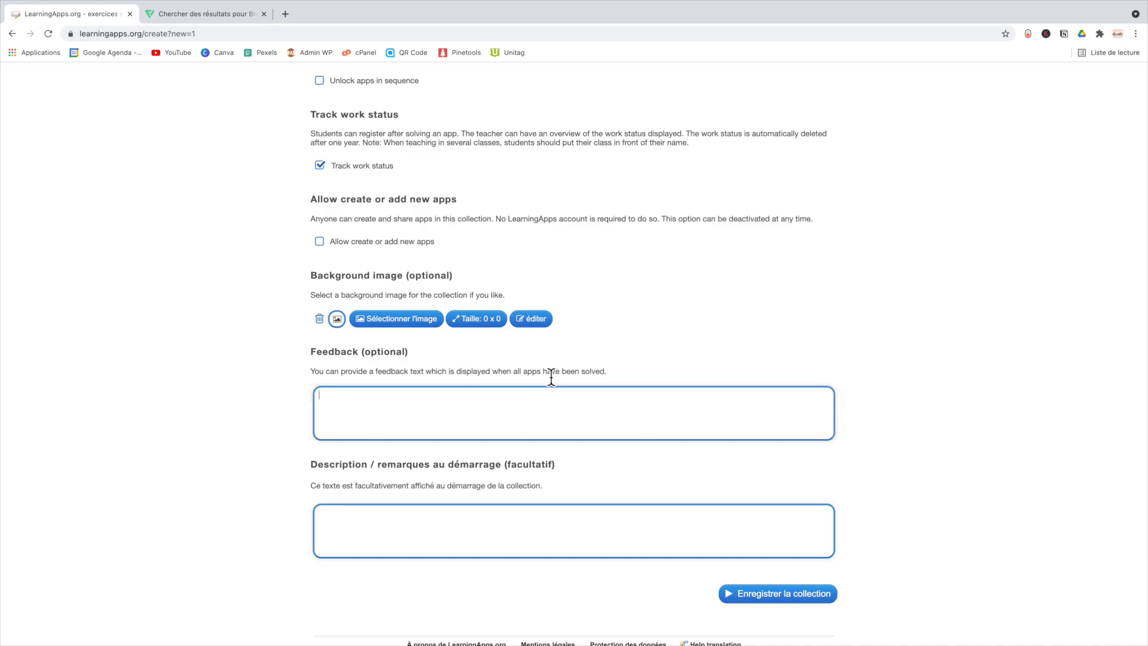
{"action": "type", "text": "Bravo !"}
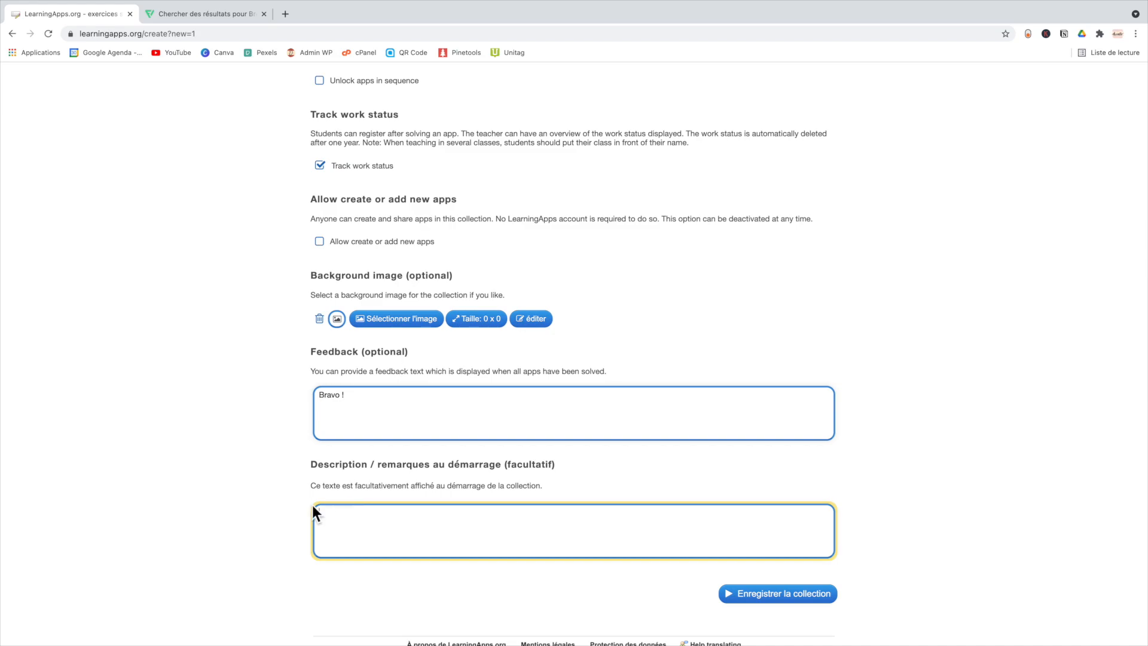
{"action": "scroll", "coordinate": [579, 490], "scroll_direction": "down", "scroll_amount": 1}
{"action": "left_click", "coordinate": [783, 587]}
Examine the collection's student overview and its registration prompt
{"action": "left_click", "coordinate": [816, 140]}
{"action": "left_click", "coordinate": [581, 437]}
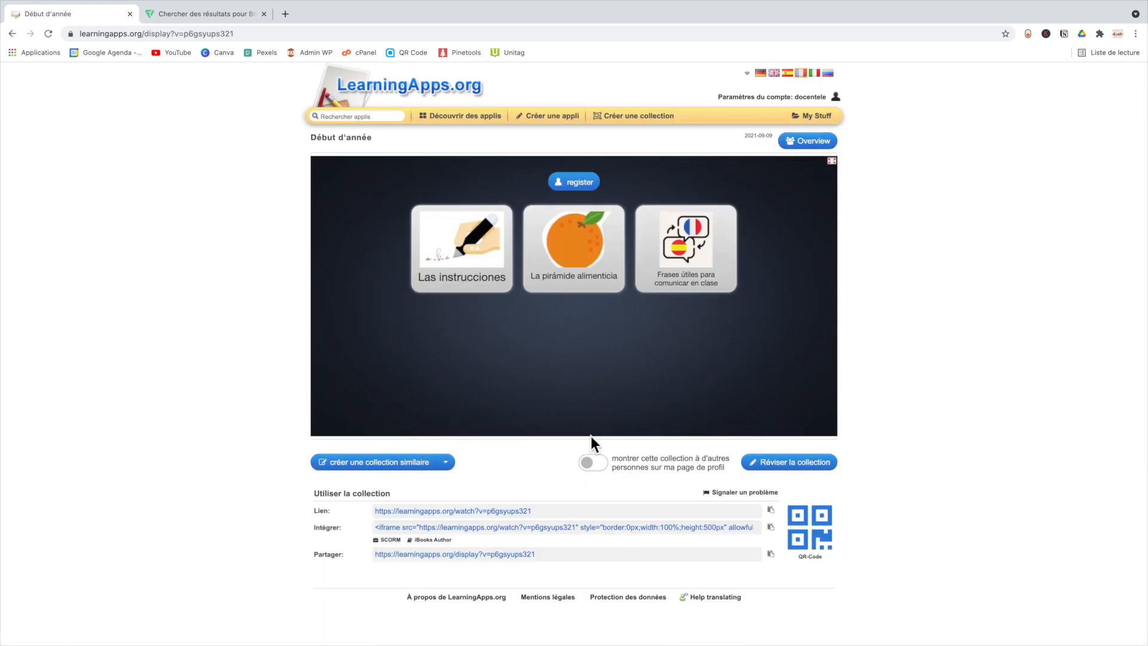
{"action": "left_click", "coordinate": [581, 188]}
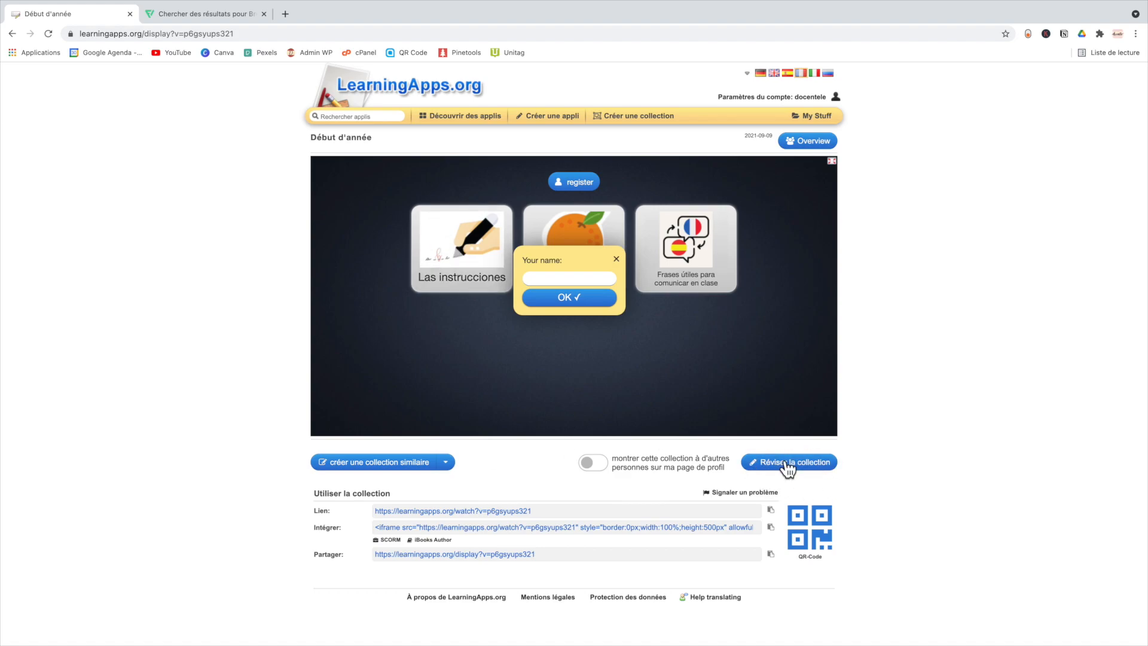
Select the collection's direct link and enlarge its QR code for sharing
{"action": "left_click_drag", "start_coordinate": [378, 510], "coordinate": [514, 538]}
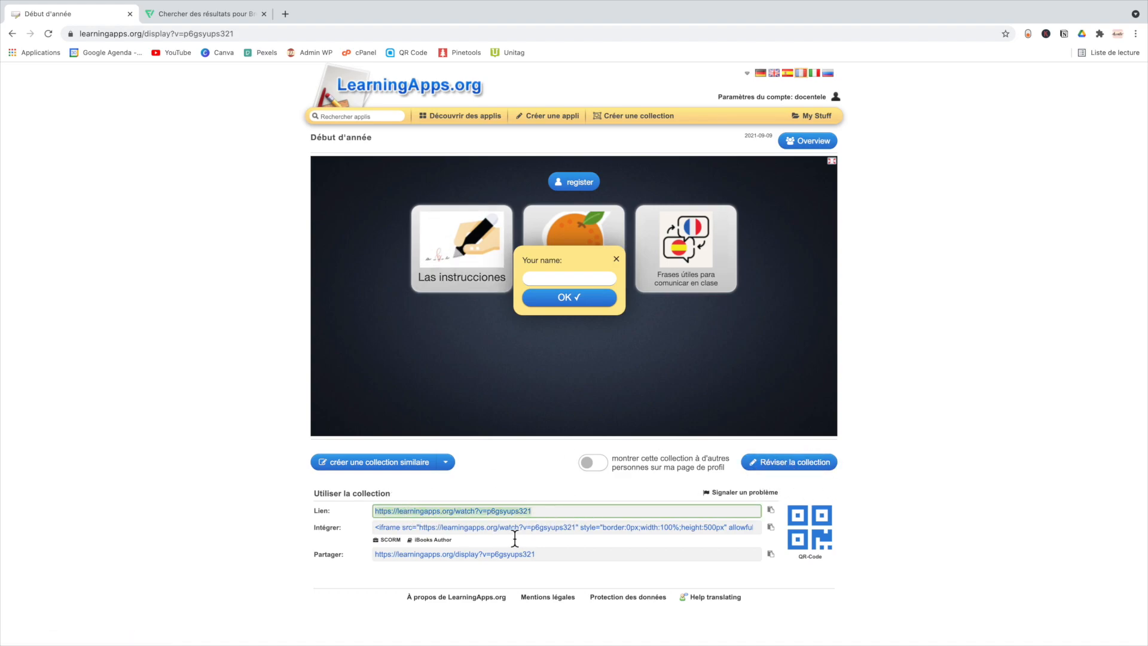
{"action": "left_click", "coordinate": [807, 541]}
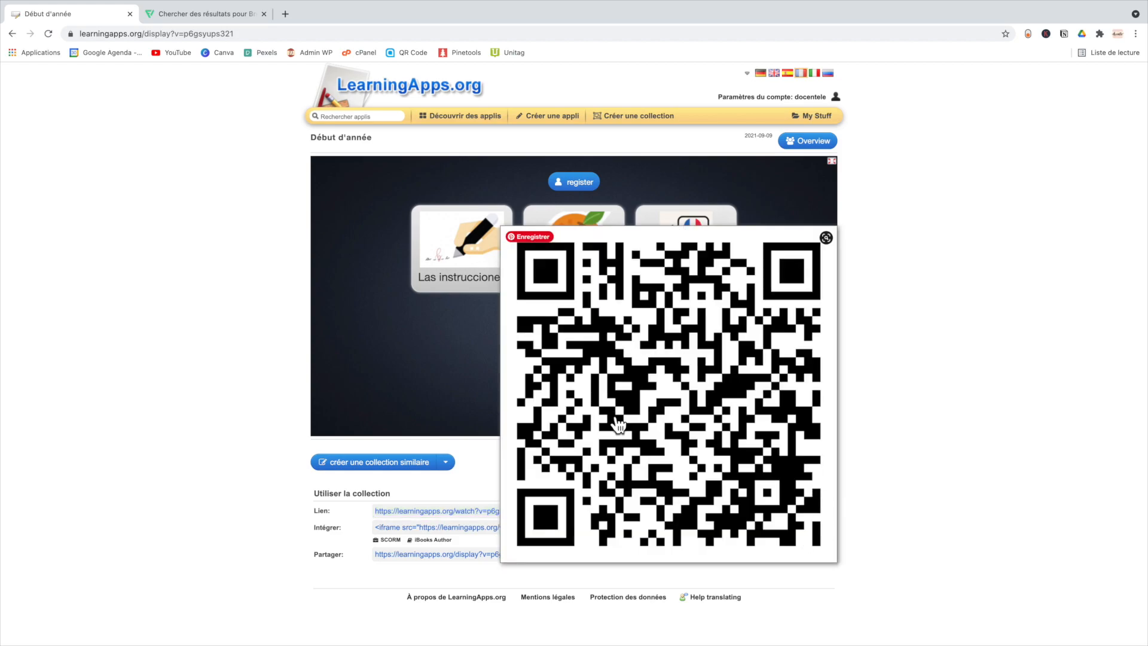